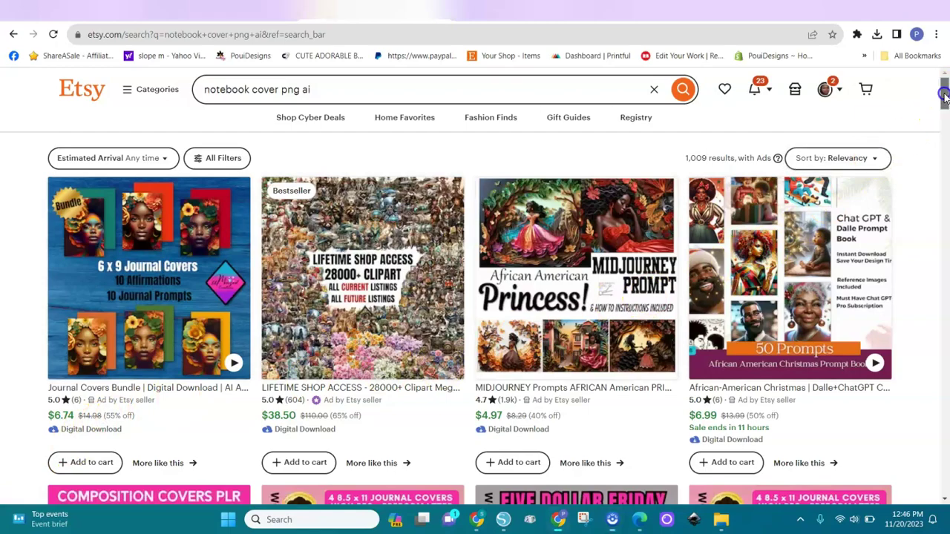
- Browse the Etsy search results for notebook cover PNG listings to see example cover designs
drag(944, 96, 918, 116)
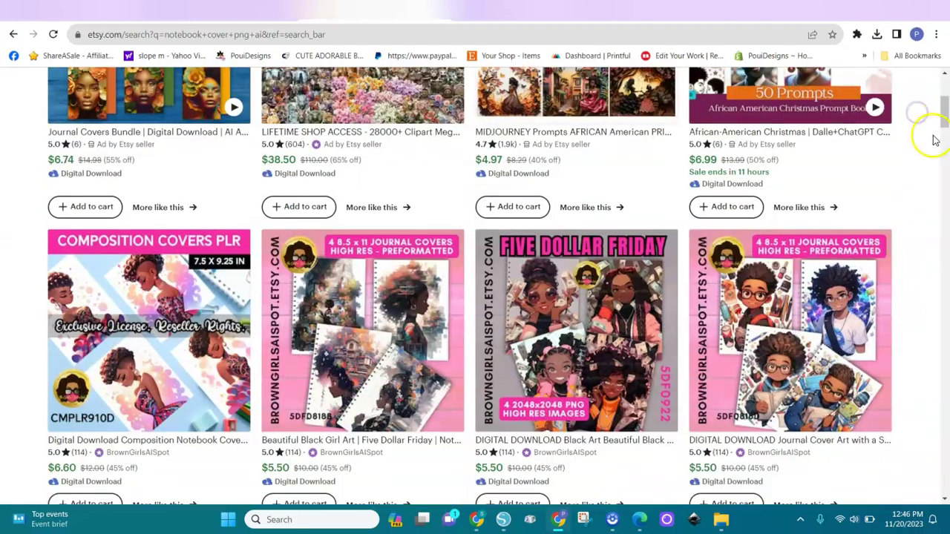
scroll(943, 126, down, 5)
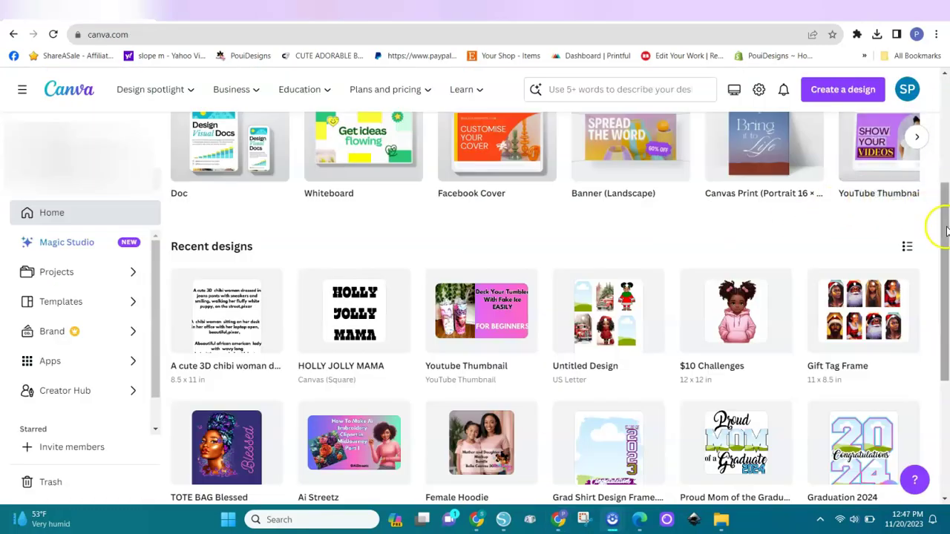
- Switch to Canva and create a new custom-size design 8.5 in wide and 11 in high
drag(940, 220, 940, 122)
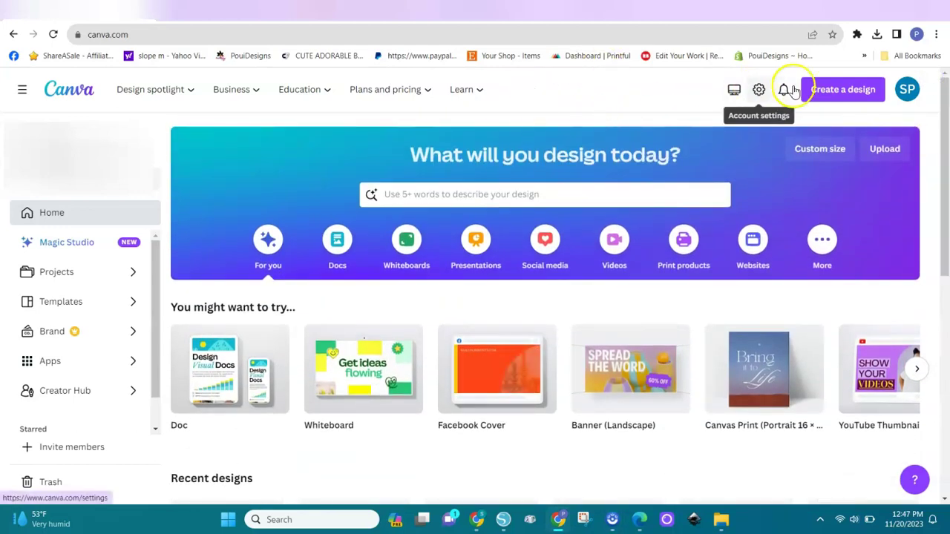
click(833, 92)
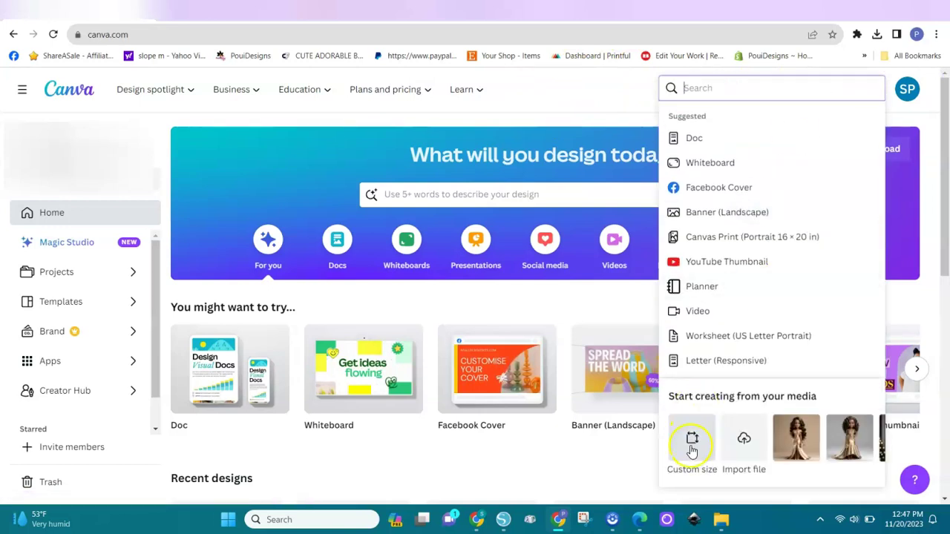
click(692, 453)
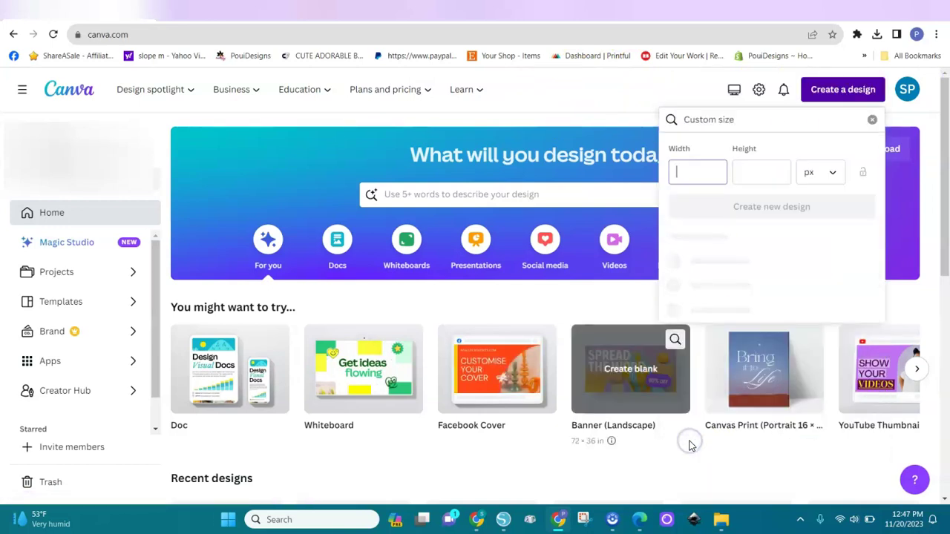
click(833, 172)
click(779, 232)
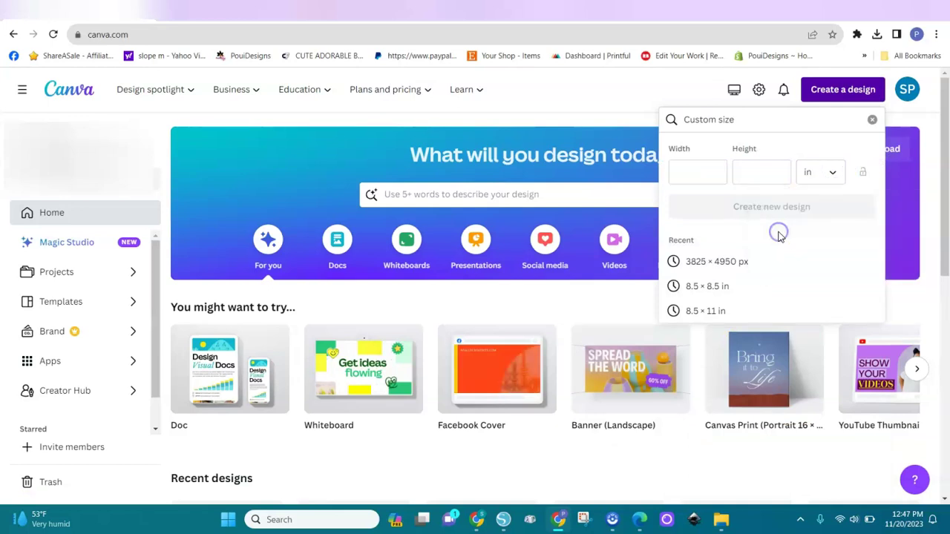
click(691, 173)
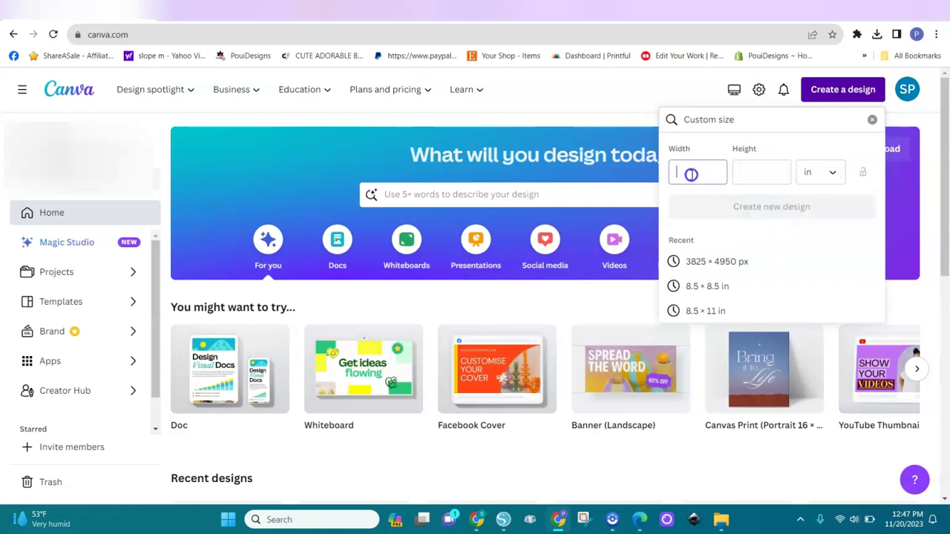
text(8.5)
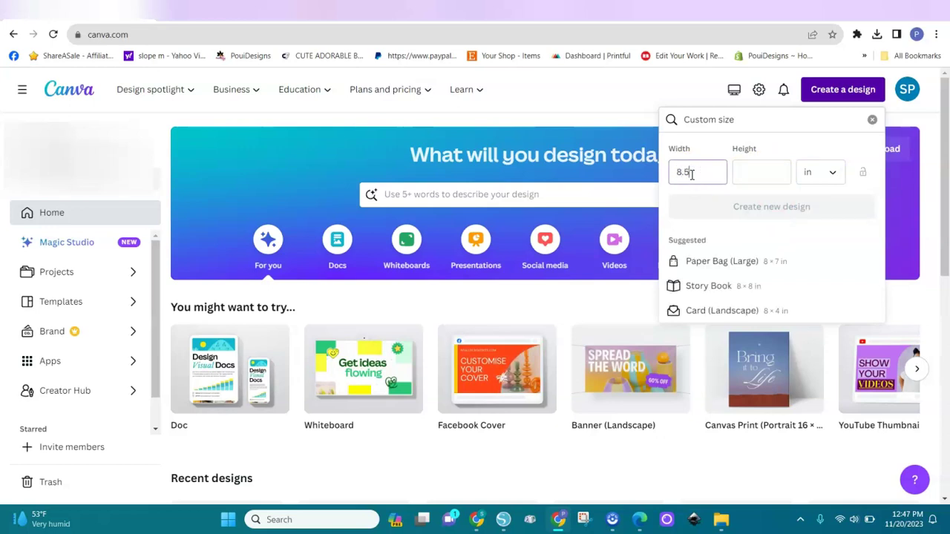
click(761, 170)
text(11)
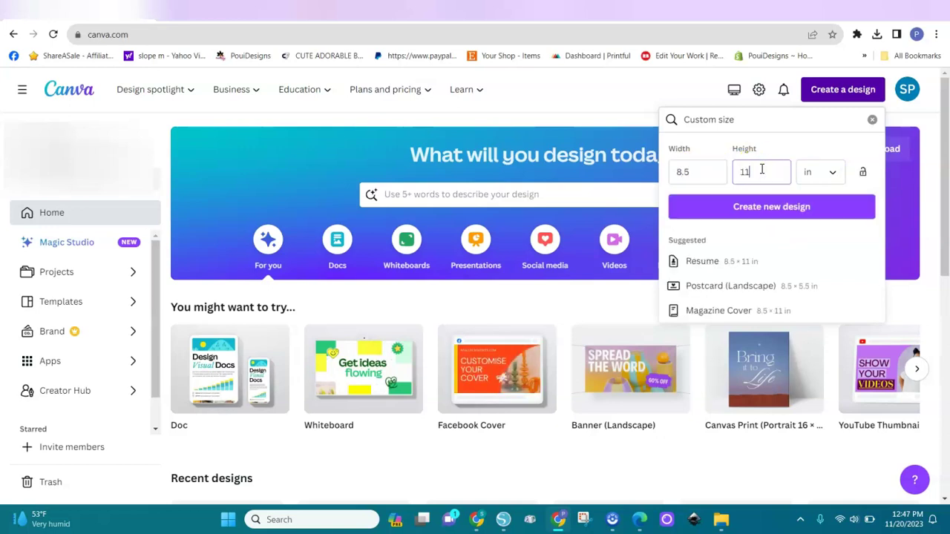
click(783, 206)
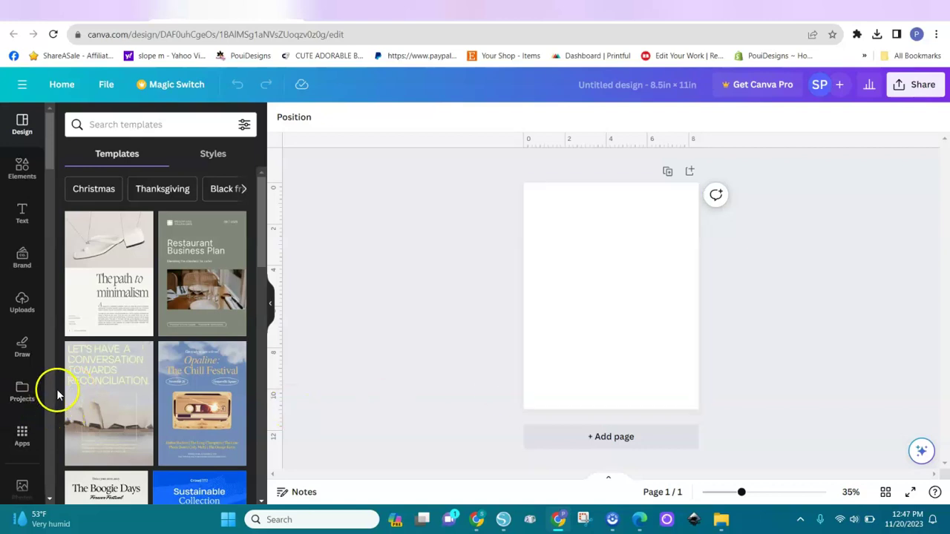
- Search the Canva apps for "mojo ai" and open the Mojo AI app
drag(51, 160, 51, 176)
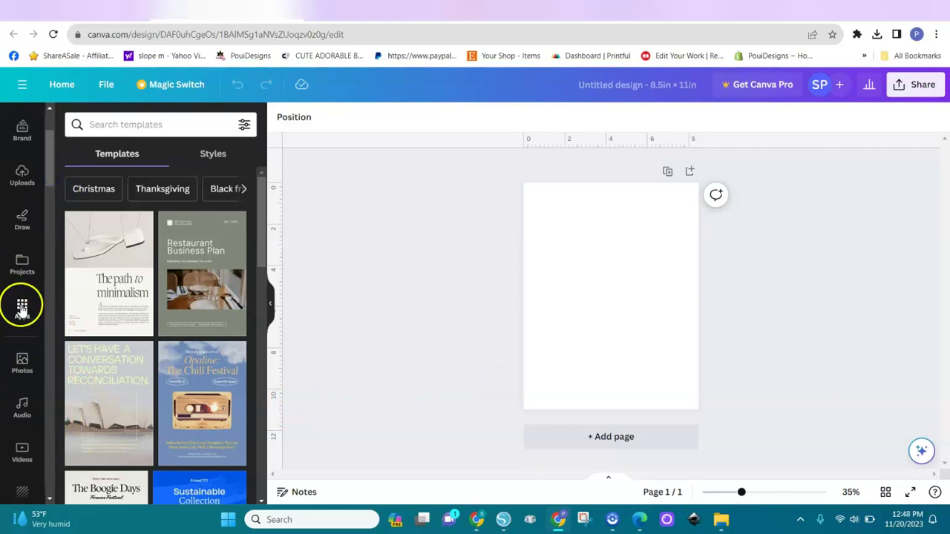
click(22, 308)
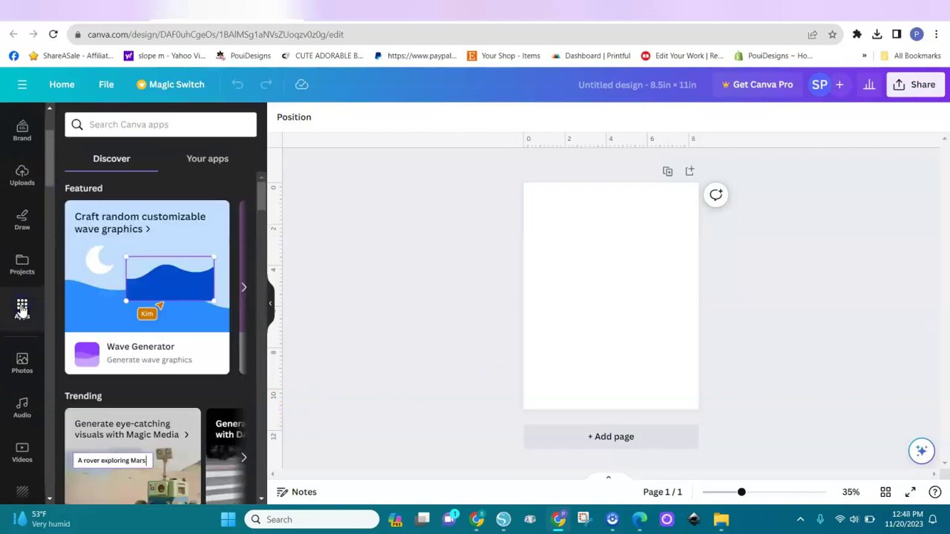
click(156, 123)
click(165, 123)
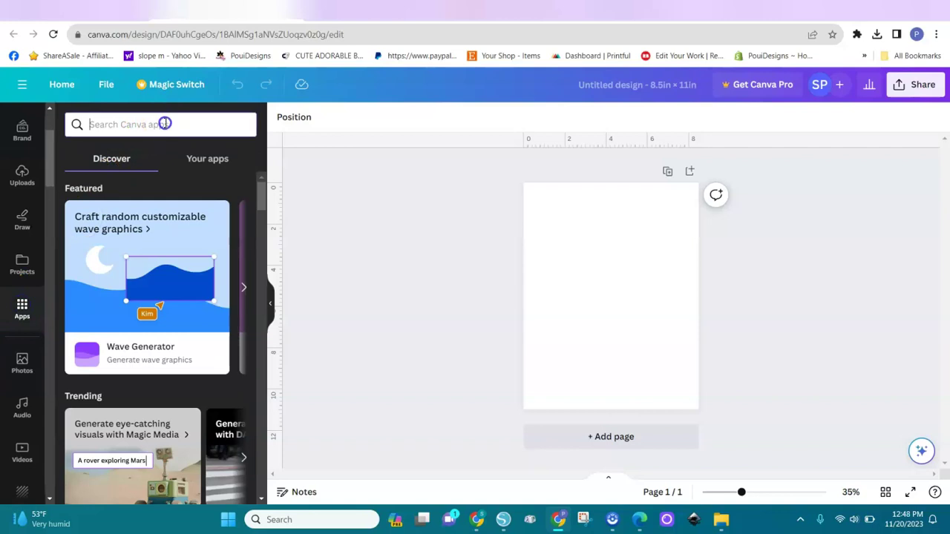
text(moj)
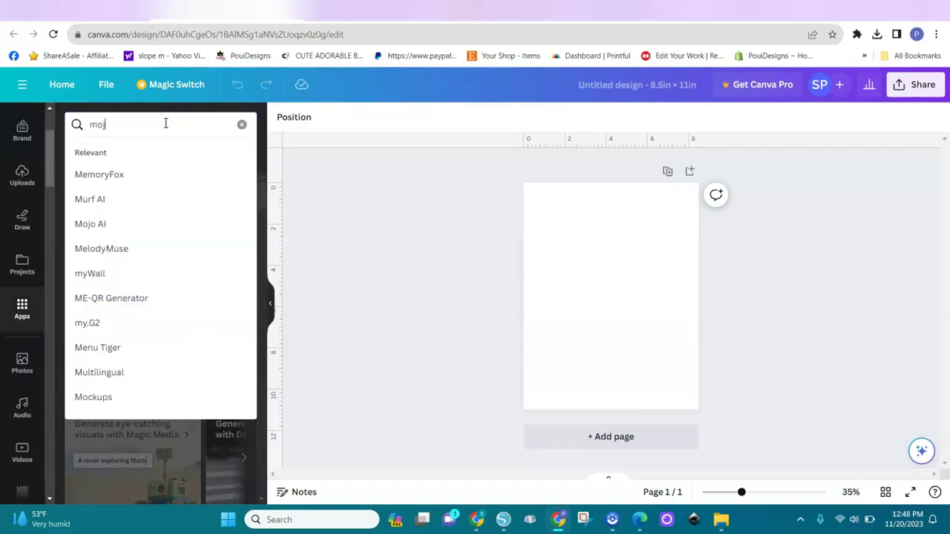
text(o ai)
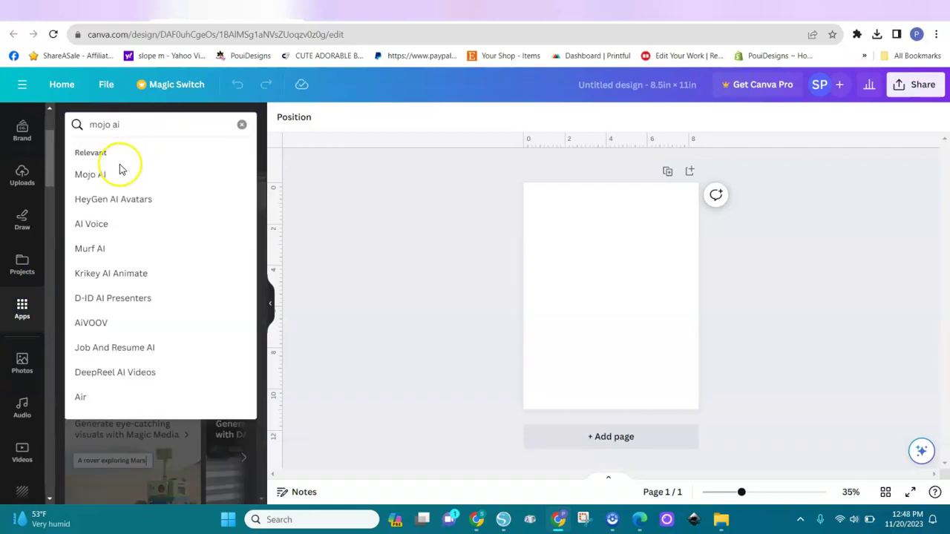
click(89, 178)
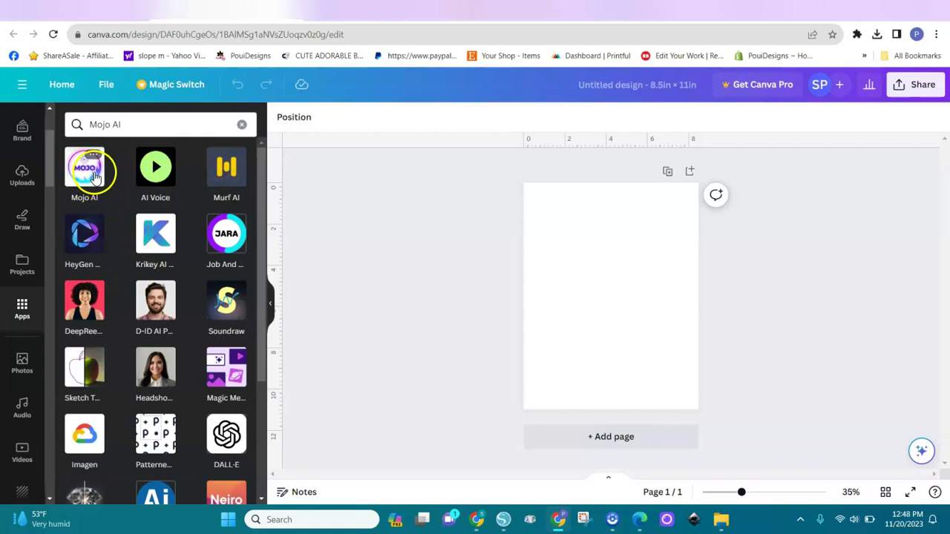
click(87, 174)
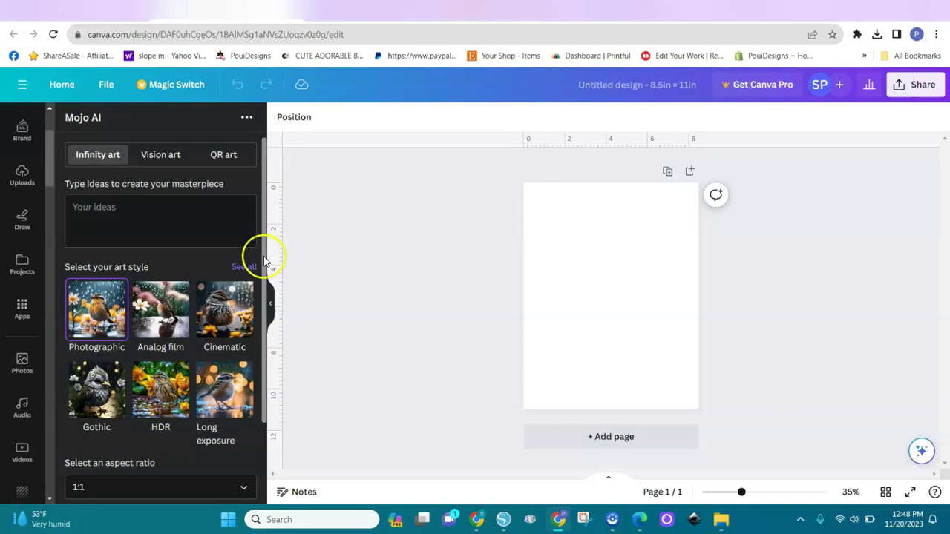
- Examine Mojo AI's Infinity art settings and its full list of art styles
drag(265, 260, 250, 379)
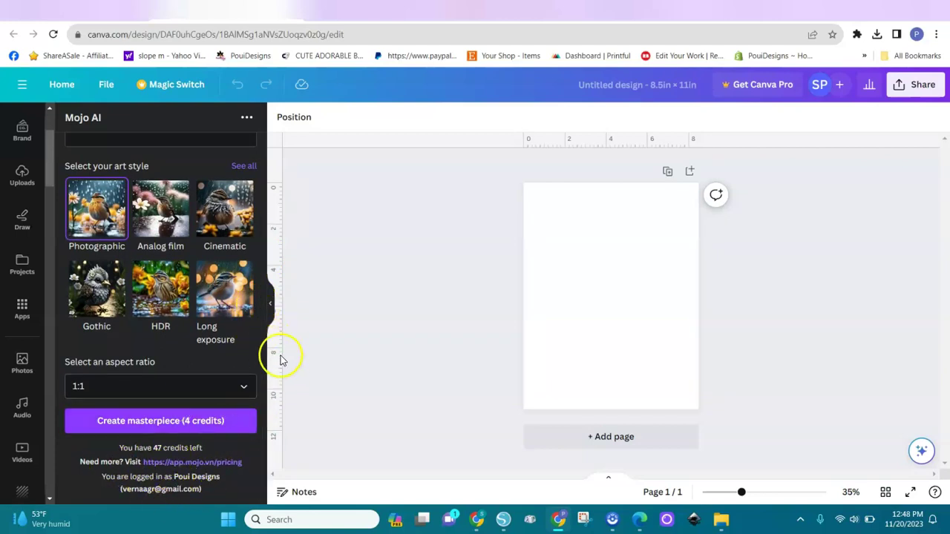
drag(260, 333, 268, 226)
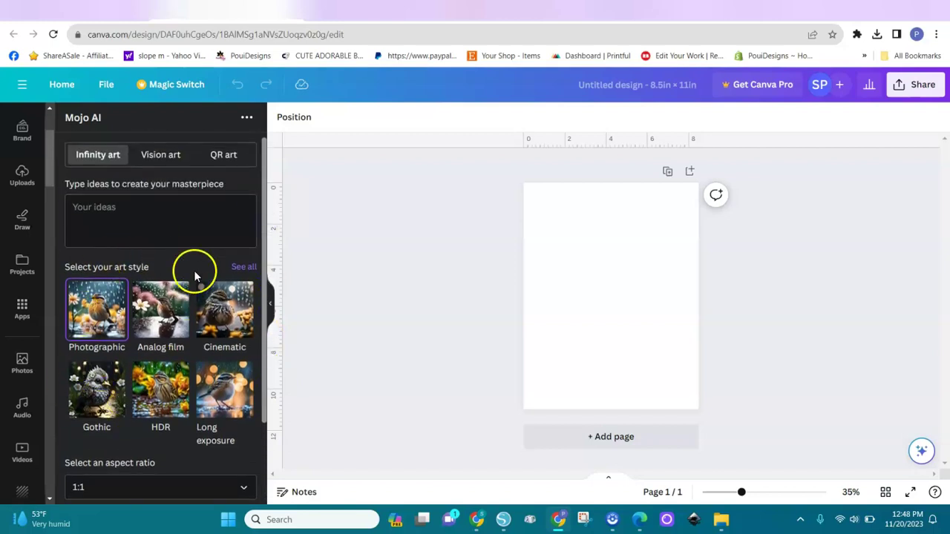
click(245, 269)
drag(260, 228, 252, 331)
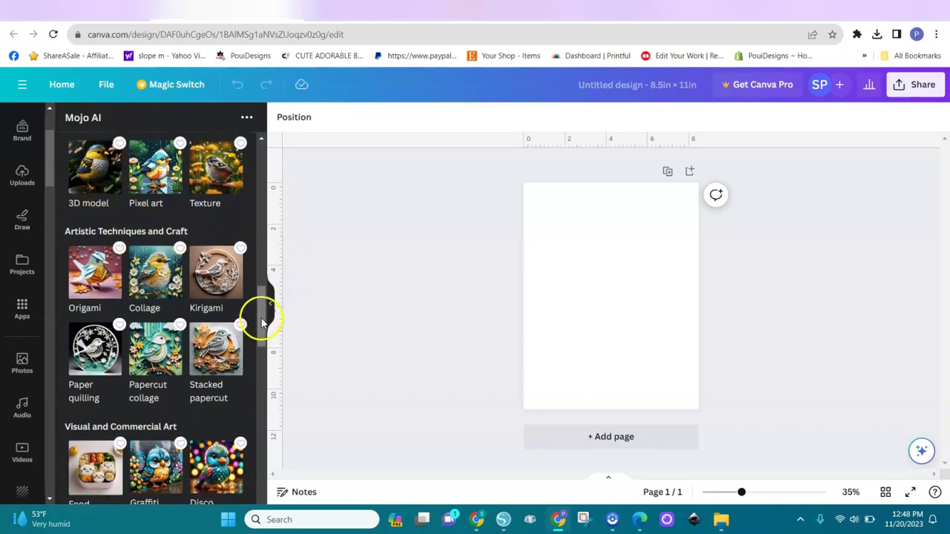
drag(264, 323, 265, 179)
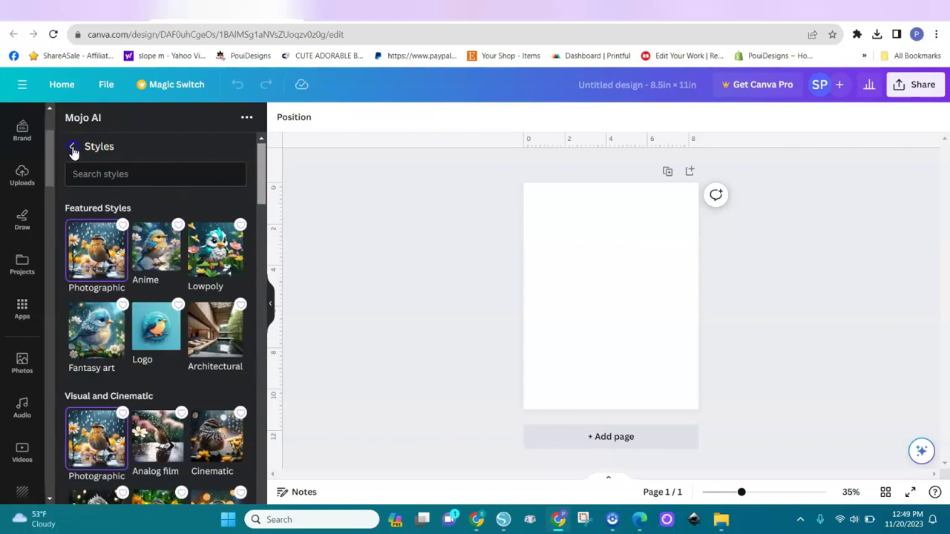
click(72, 147)
- Examine the Vision art and QR art options in Mojo AI, and return to Infinity art
click(155, 154)
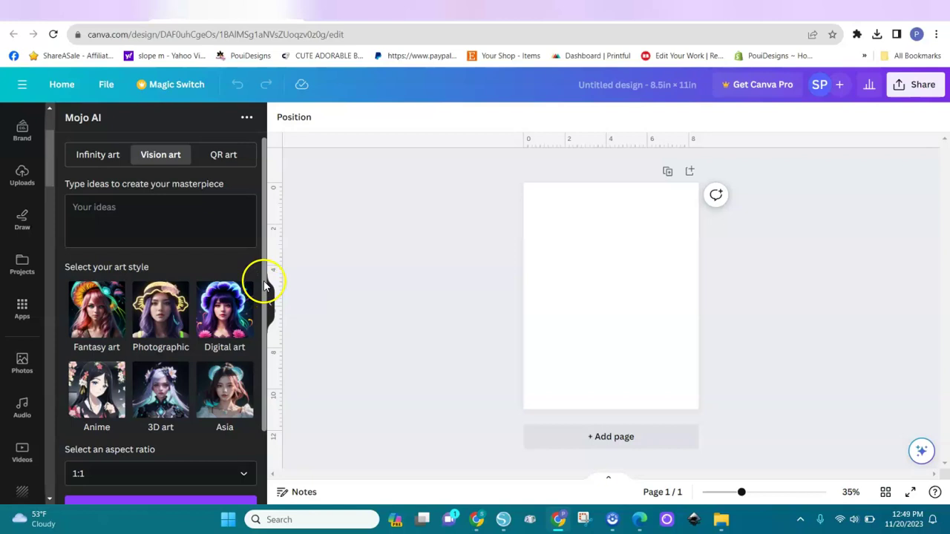
mouse_move(265, 285)
mouse_down()
mouse_move(265, 324)
mouse_move(265, 303)
mouse_up()
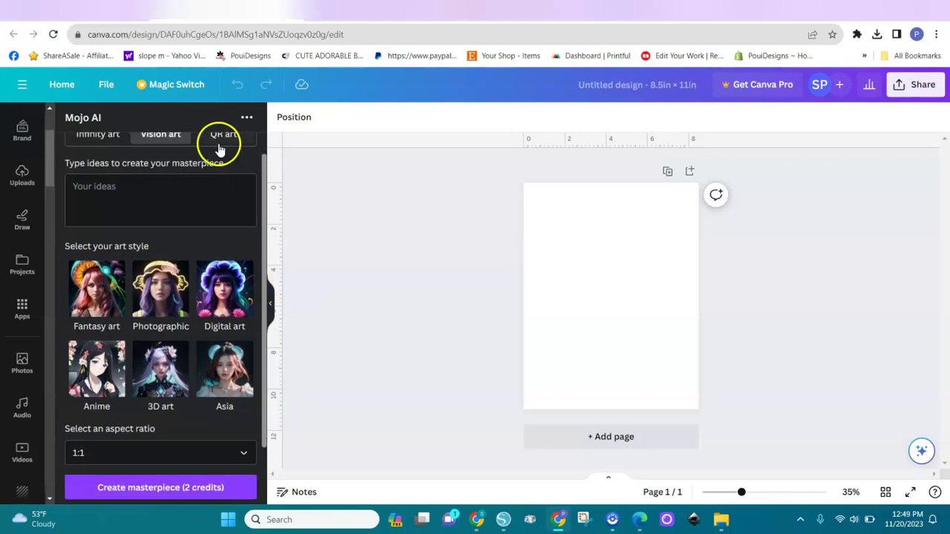
click(220, 138)
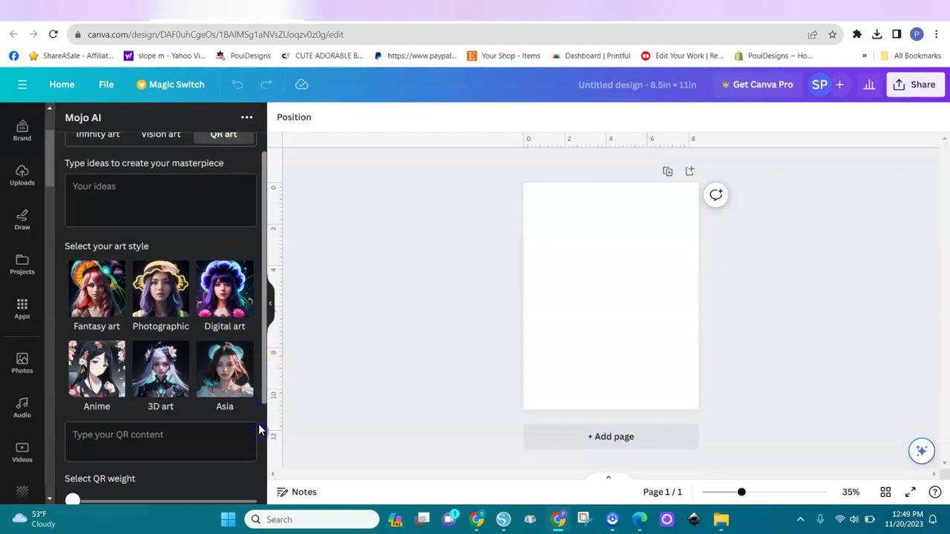
click(262, 386)
drag(263, 386, 268, 327)
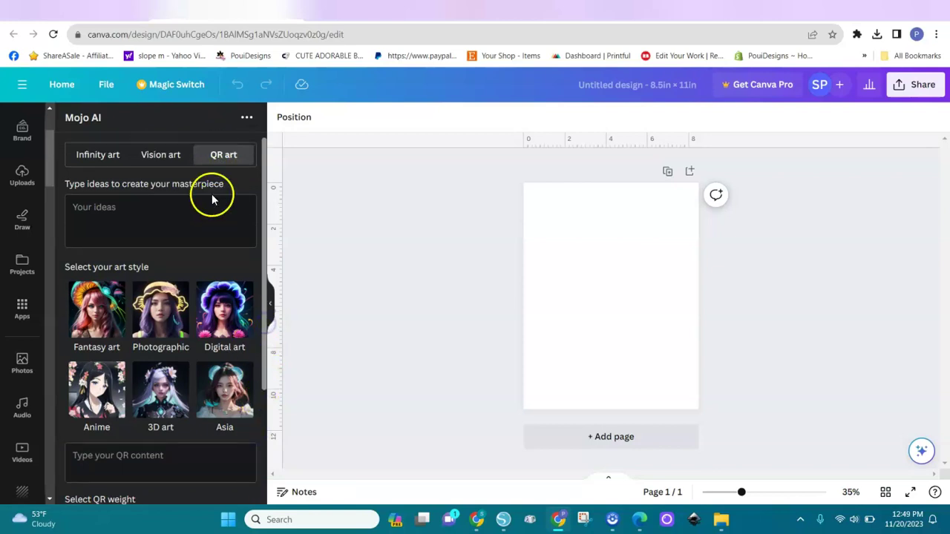
click(74, 158)
click(159, 157)
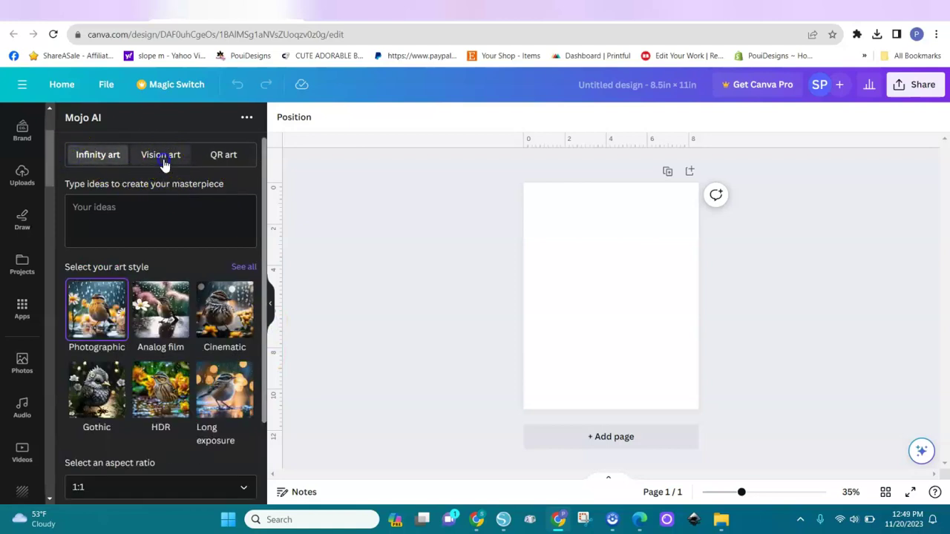
click(69, 157)
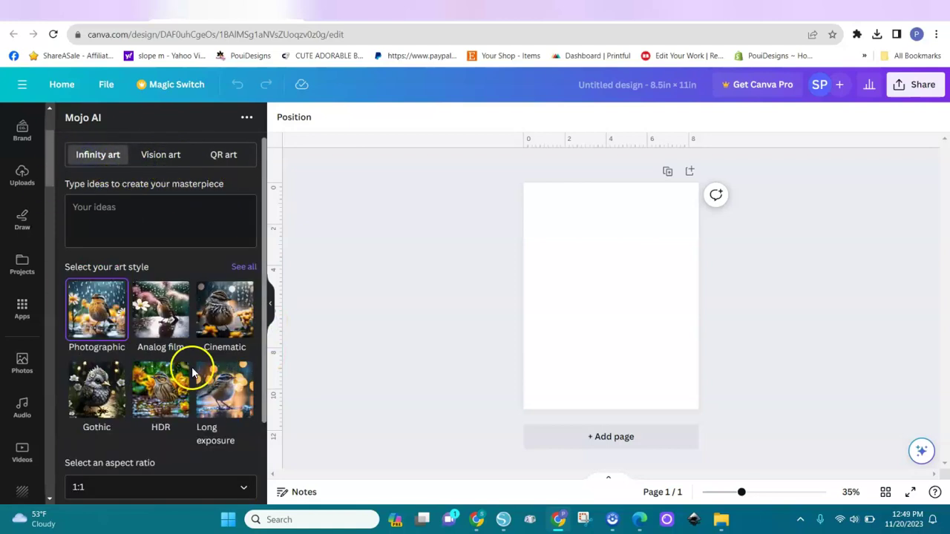
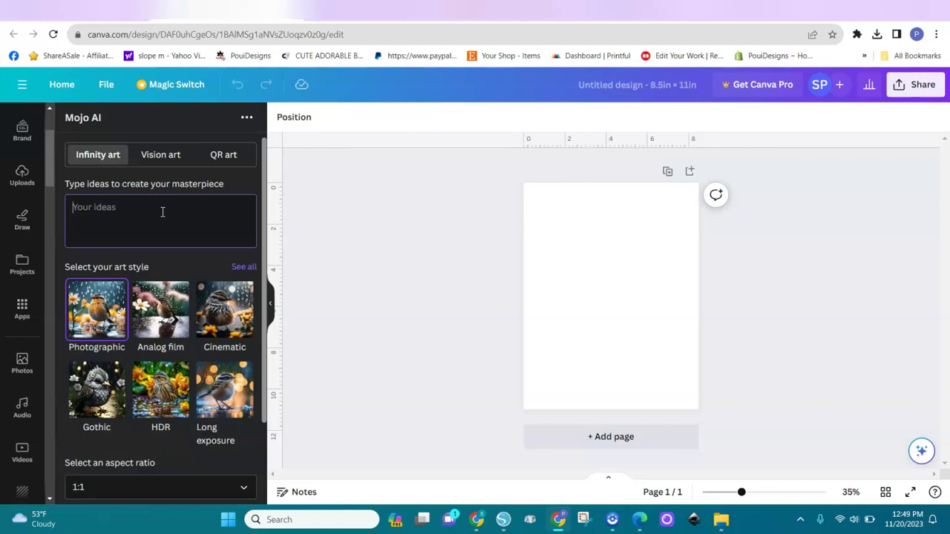
- Enter the artwork idea "A cute chibi litlle girl, sitting on a bench, with her puppy,outside," in Mojo AI's Infinity art
click(163, 213)
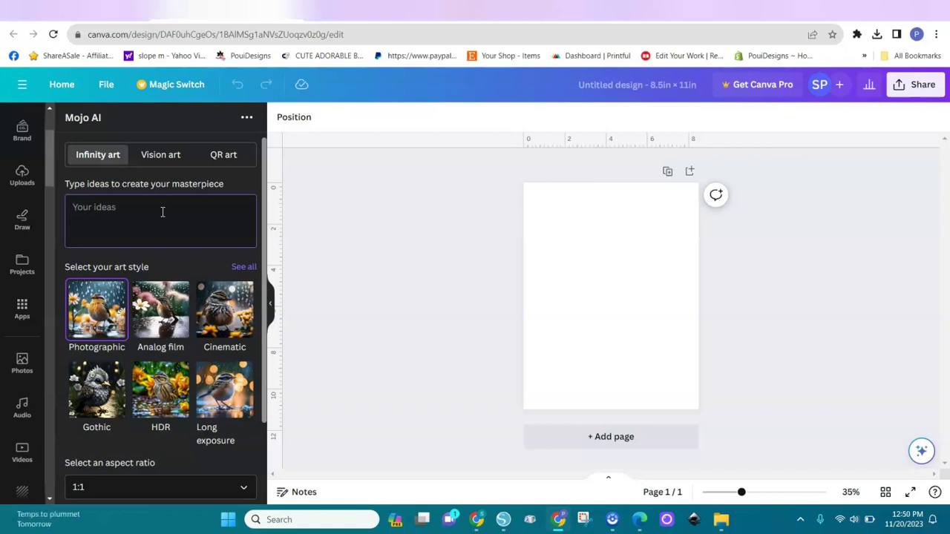
text(A)
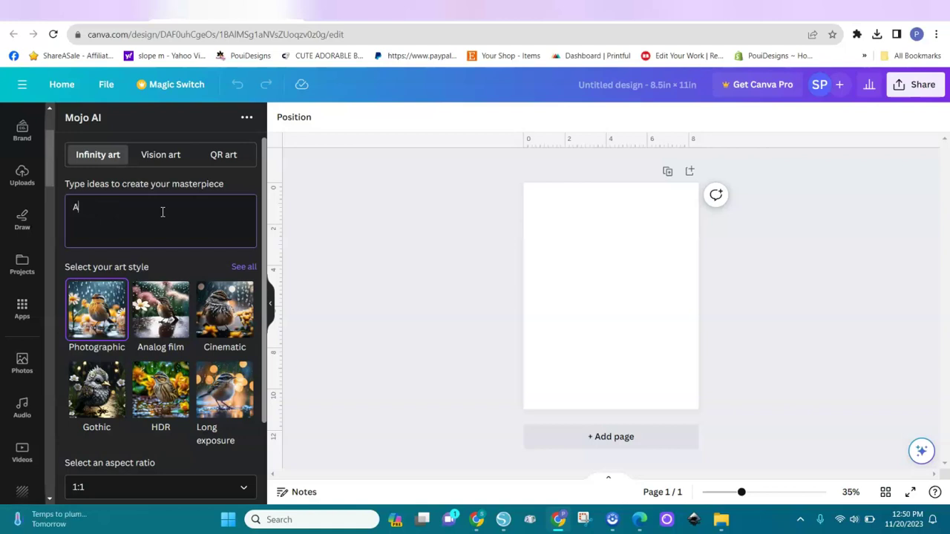
text( litlle girl)
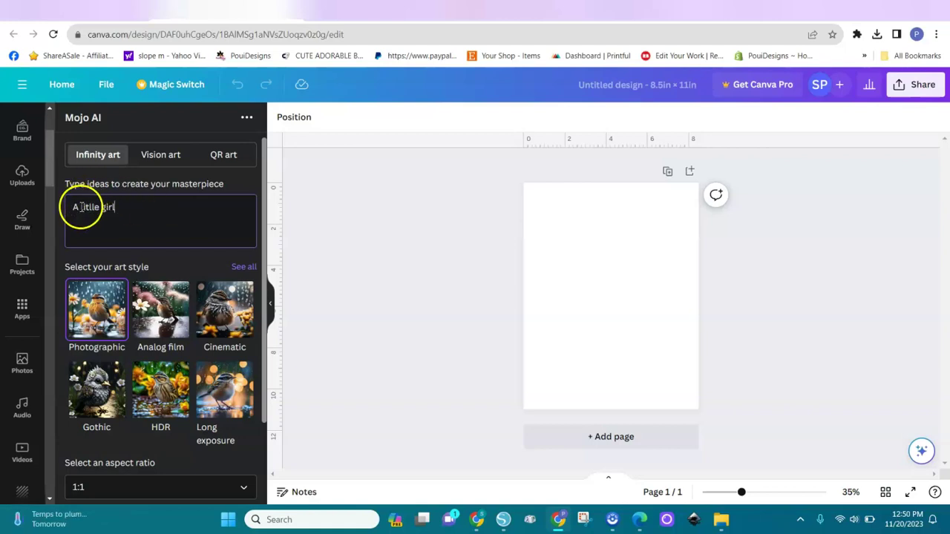
text(cute ch)
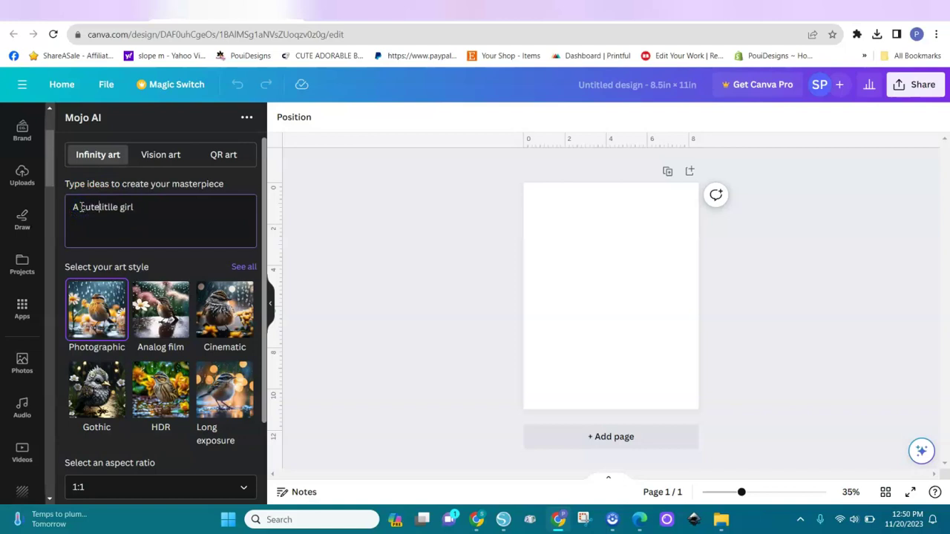
text(ibi)
click(179, 202)
text(,)
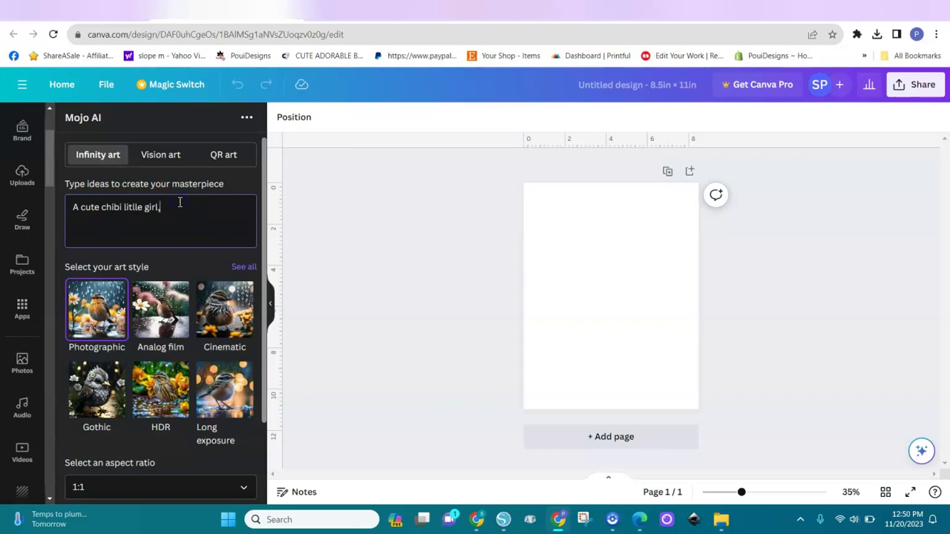
text( sitting on a bench, with h)
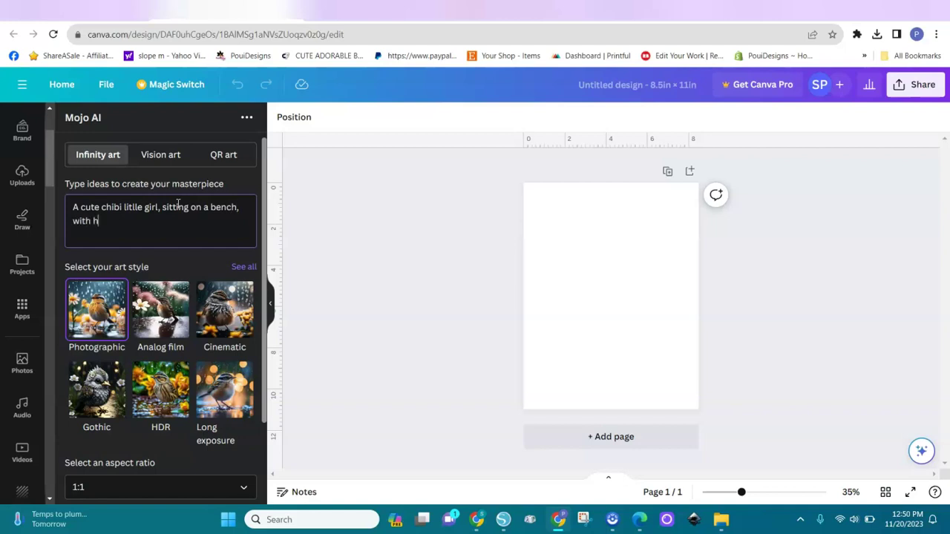
text(er puppy,outside,)
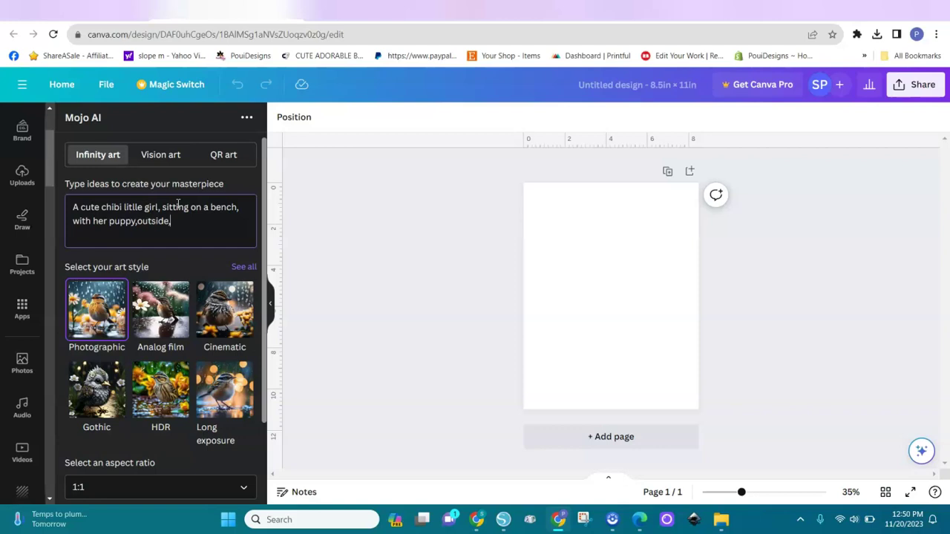
- Insert "dressed in jeans overalls," into the prompt directly after "girl,"
click(159, 207)
text(dressed in o)
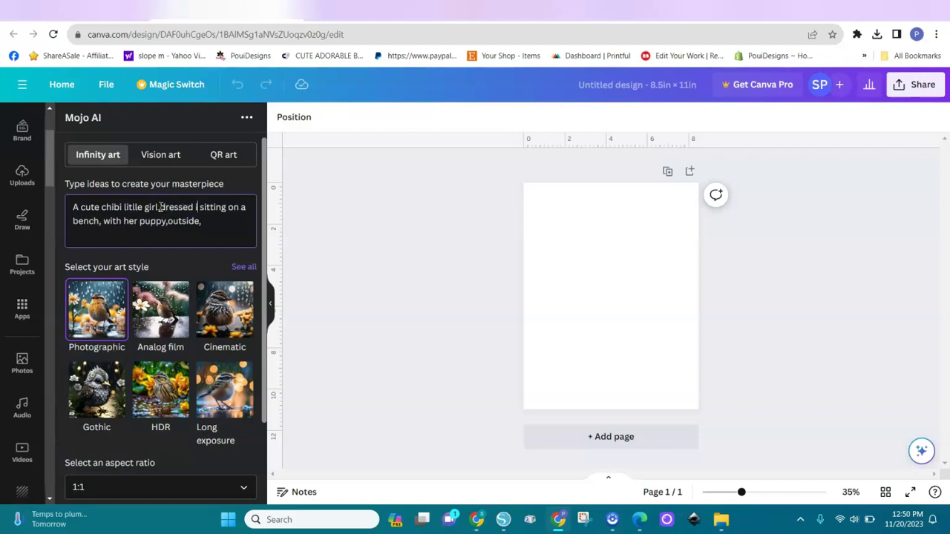
text(v)
key(BackSpace)
key(BackSpace)
text(jeans ove)
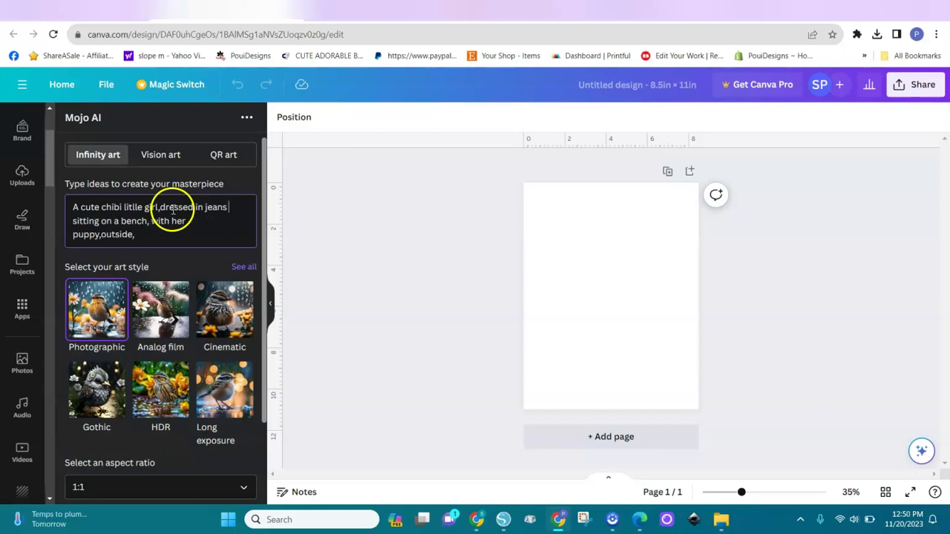
text(ralls,)
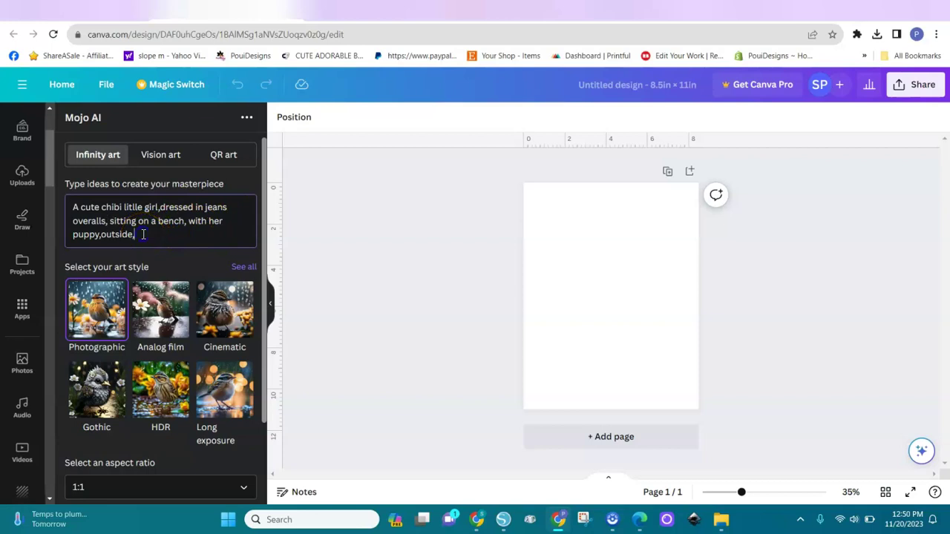
- Extend the end of the prompt with "grass and flowers,with house on the background"
click(144, 234)
text(grass and flowers,with)
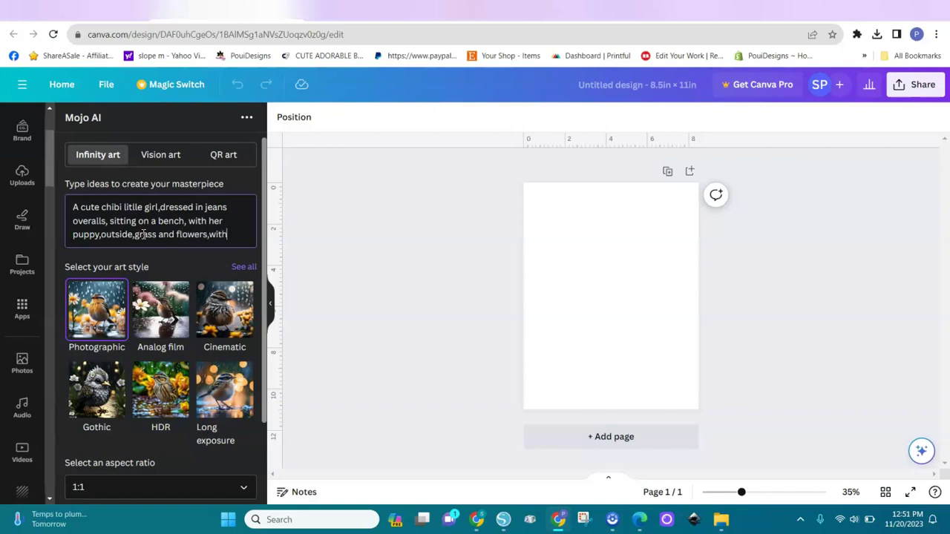
text( house )
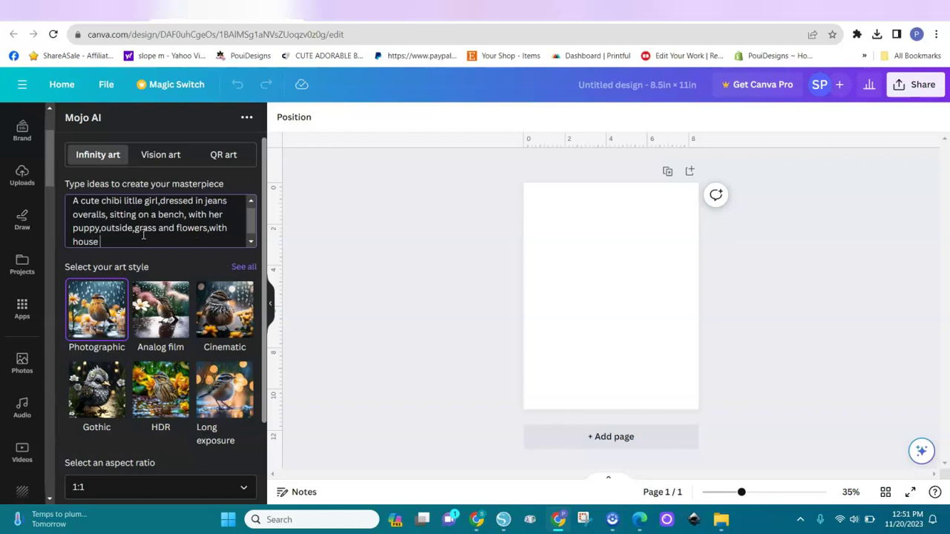
text(on the background)
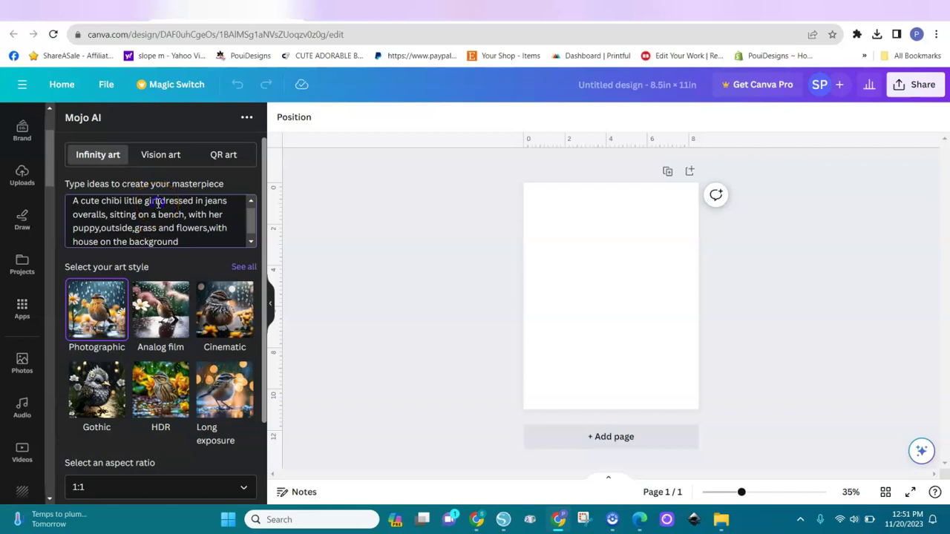
- Insert "smiling," into the prompt between "girl," and "dressed"
text(sim,)
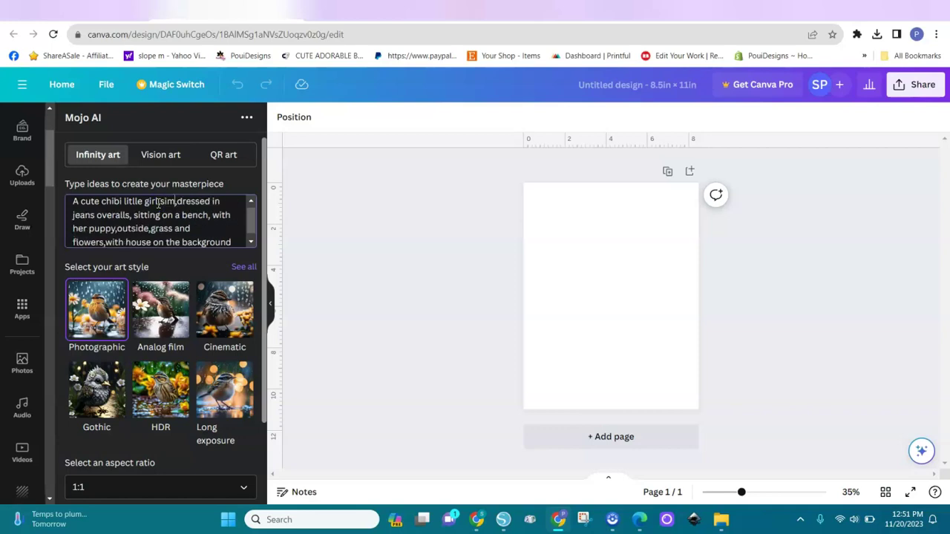
key(BackSpace)
key(BackSpace)
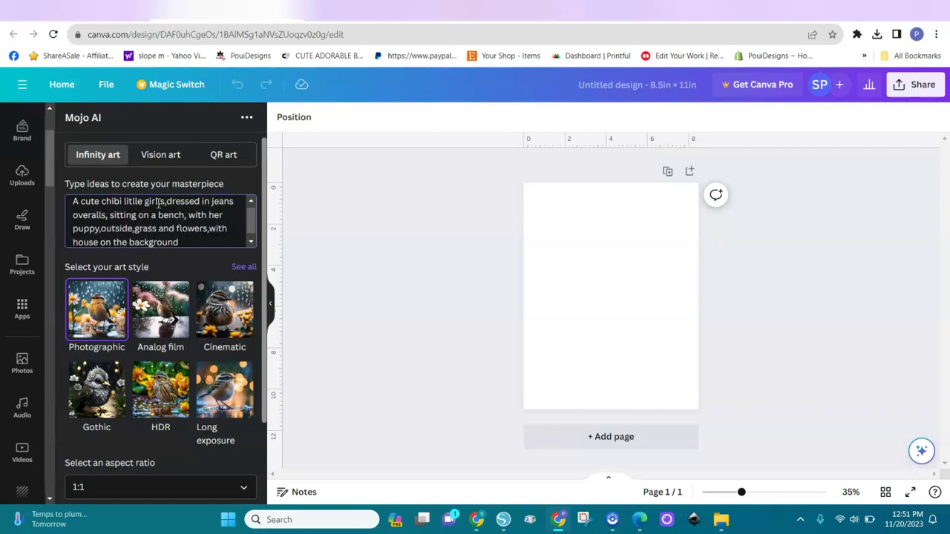
text(miling,)
click(158, 202)
- Append ",pixar,32k" to the end of the prompt
text(,with)
drag(251, 215, 251, 224)
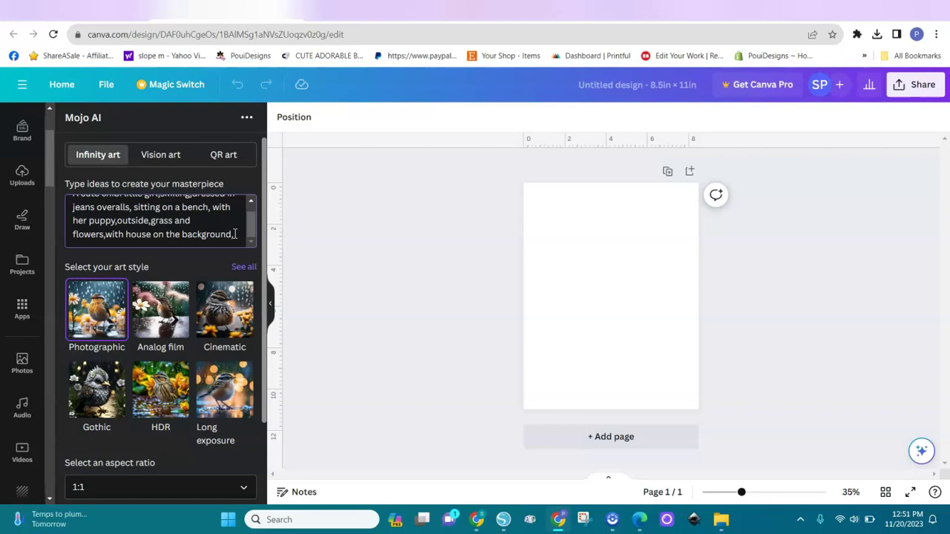
text(pi)
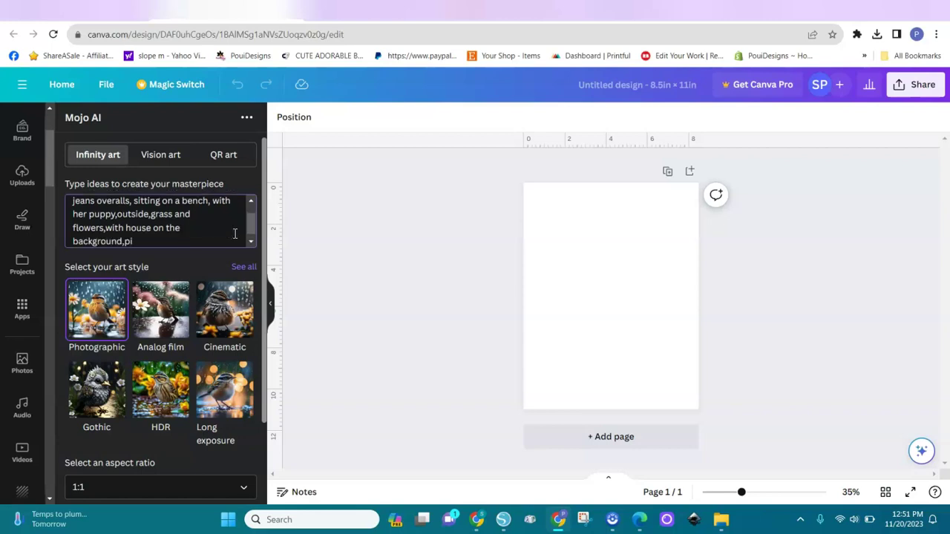
text(xar)
text(,32k)
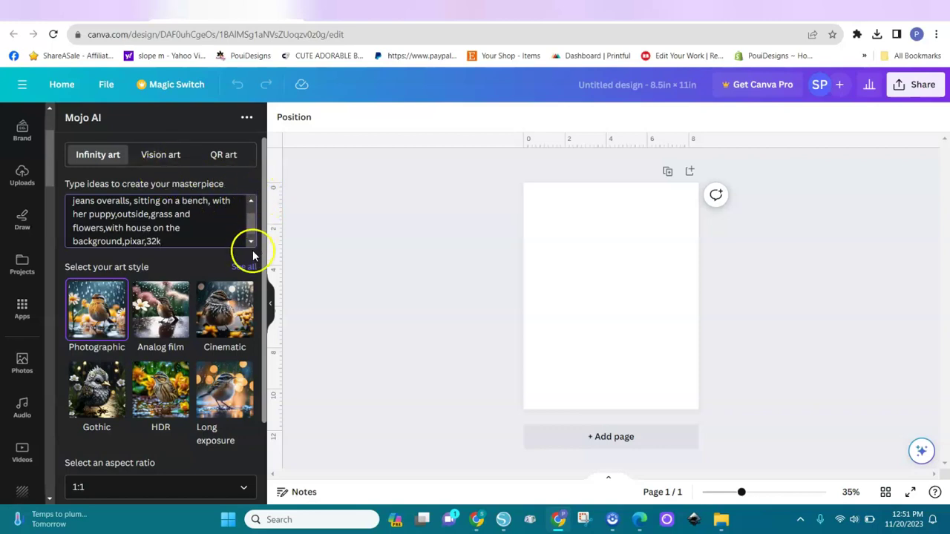
- Search the art styles for "3d", choose the 3D model style and generate the artwork at 1:1
click(240, 269)
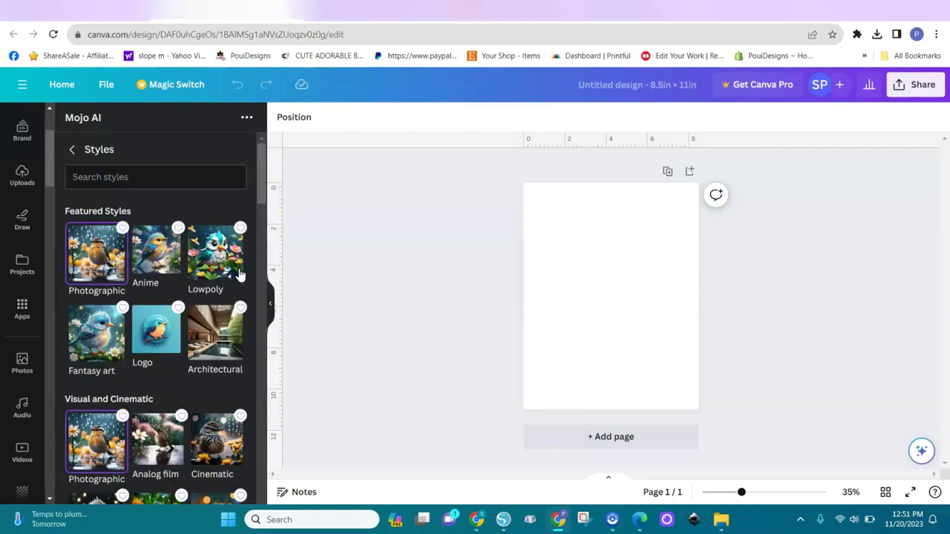
click(158, 179)
text(3d)
click(117, 304)
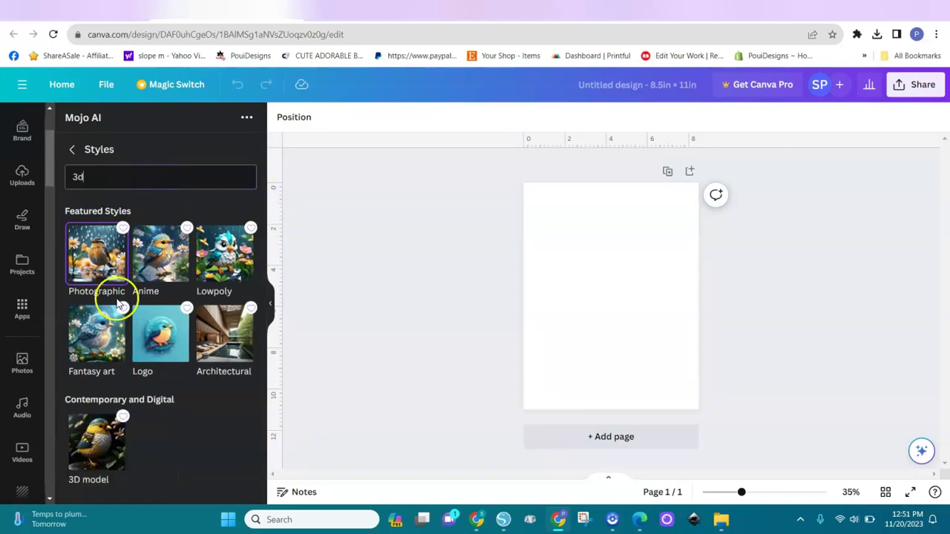
click(97, 442)
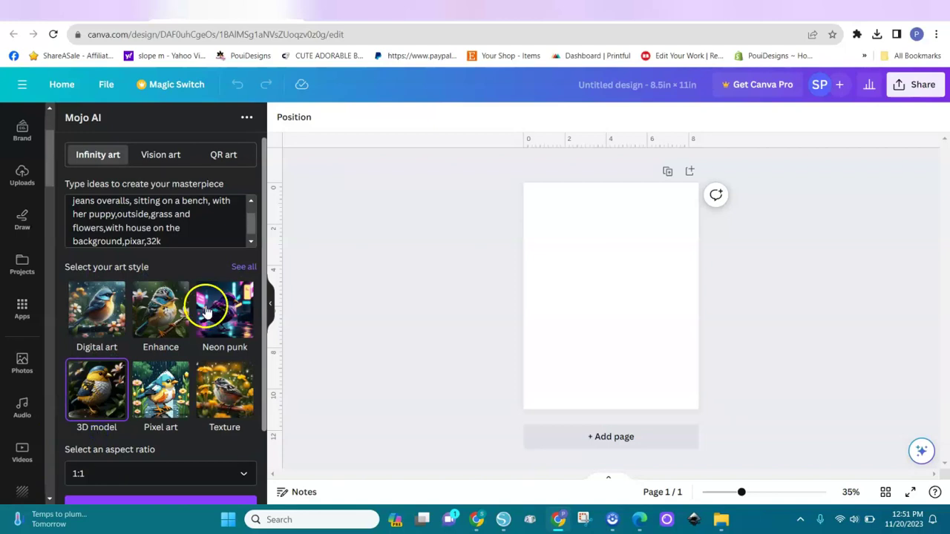
drag(263, 254, 264, 358)
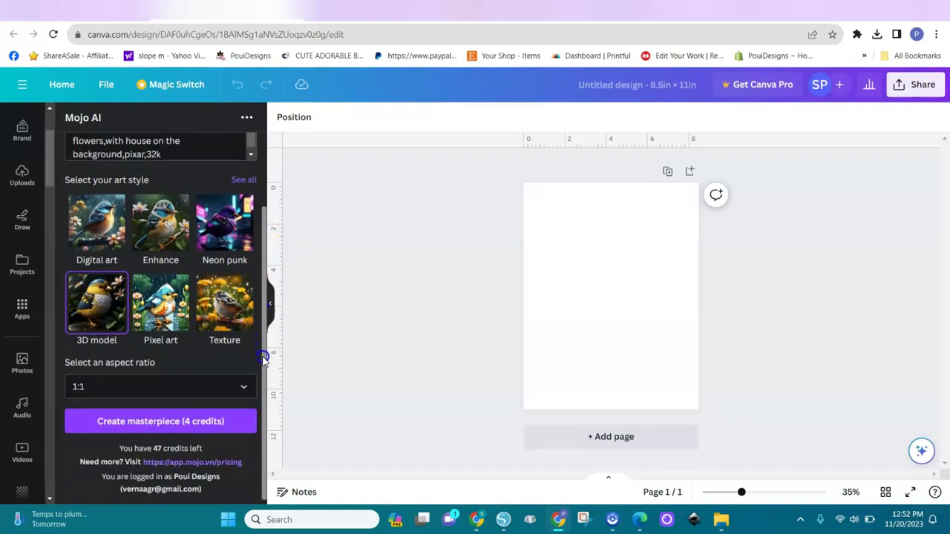
click(169, 422)
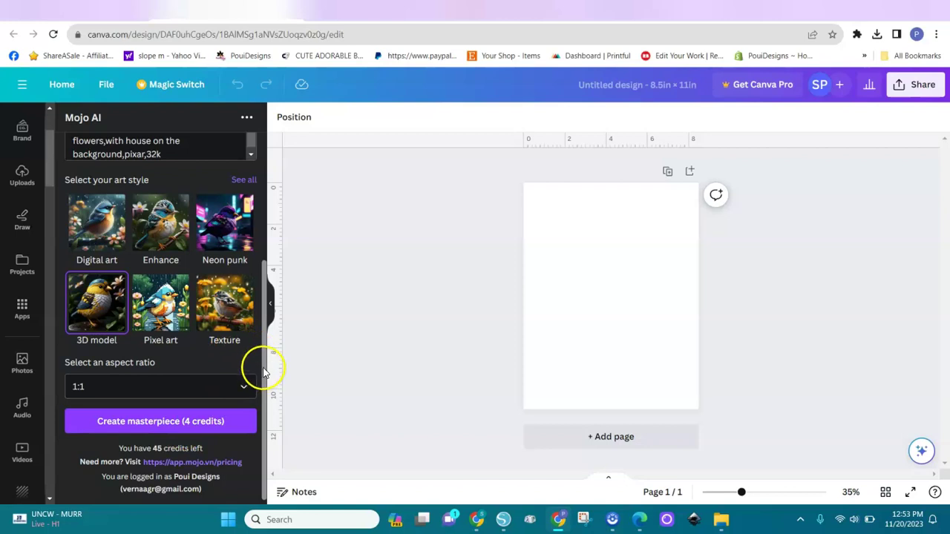
- Place the second generated image of the girl and puppy on the middle of page 1
drag(261, 371, 264, 230)
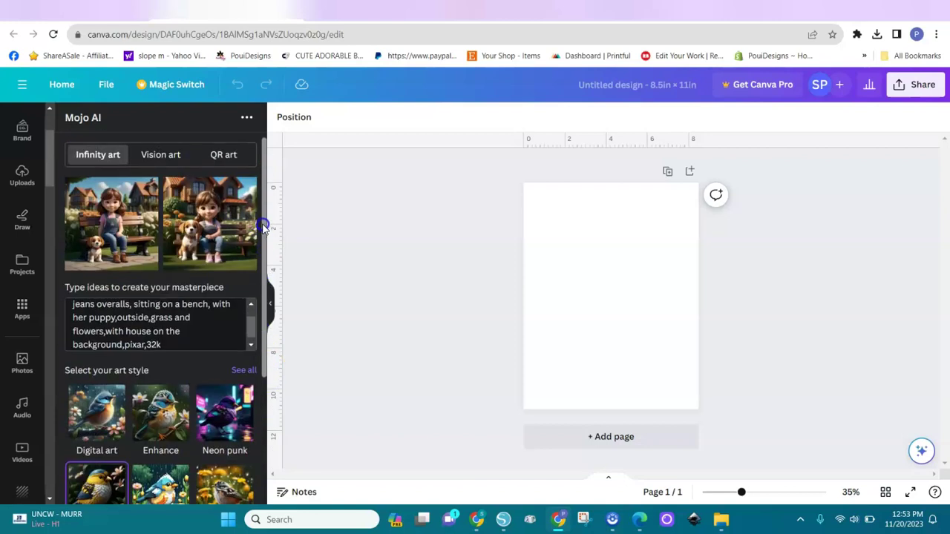
click(214, 221)
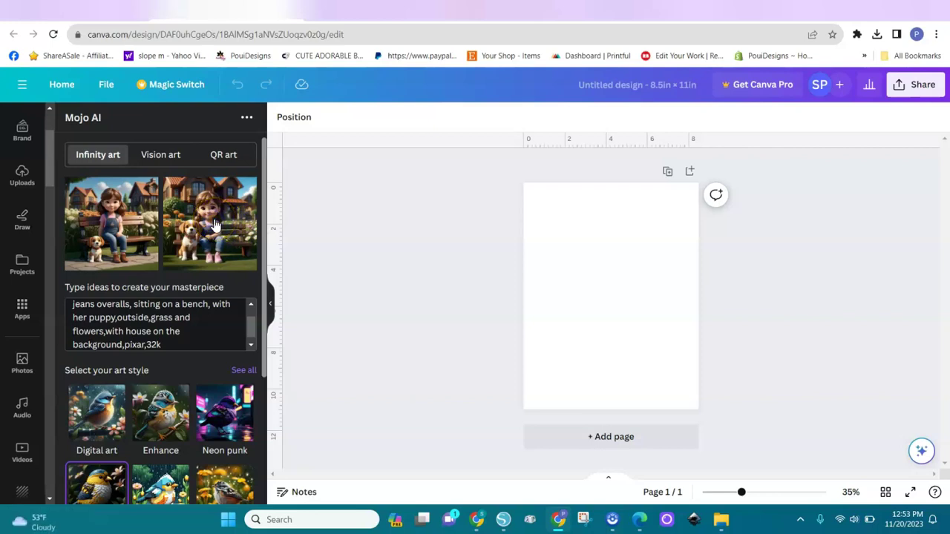
drag(214, 225, 587, 277)
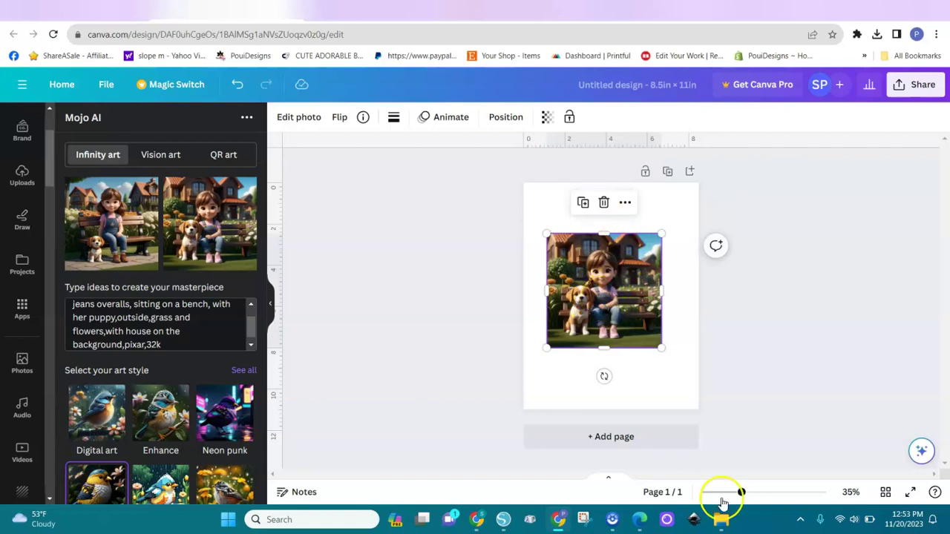
drag(741, 494, 759, 507)
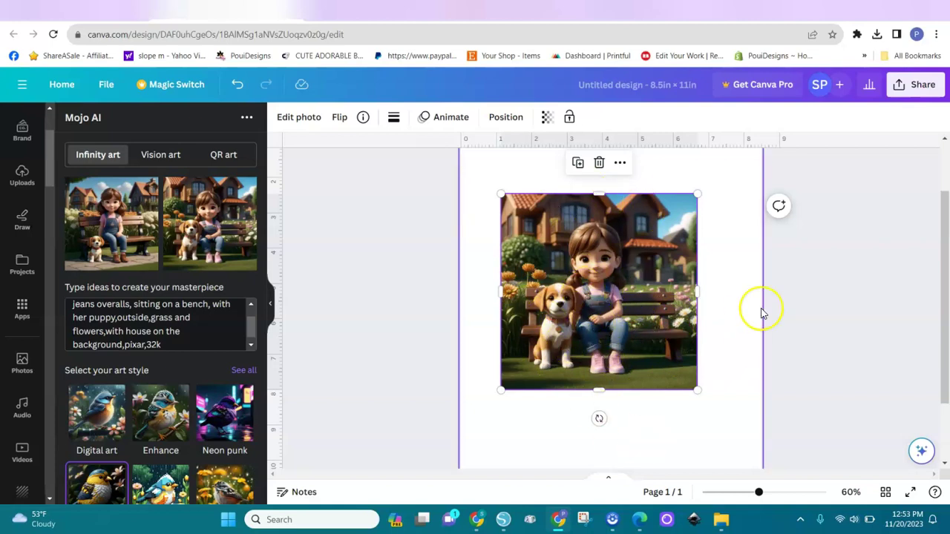
- Add a second page and place the first generated image of the girl and puppy on it
drag(945, 358, 944, 409)
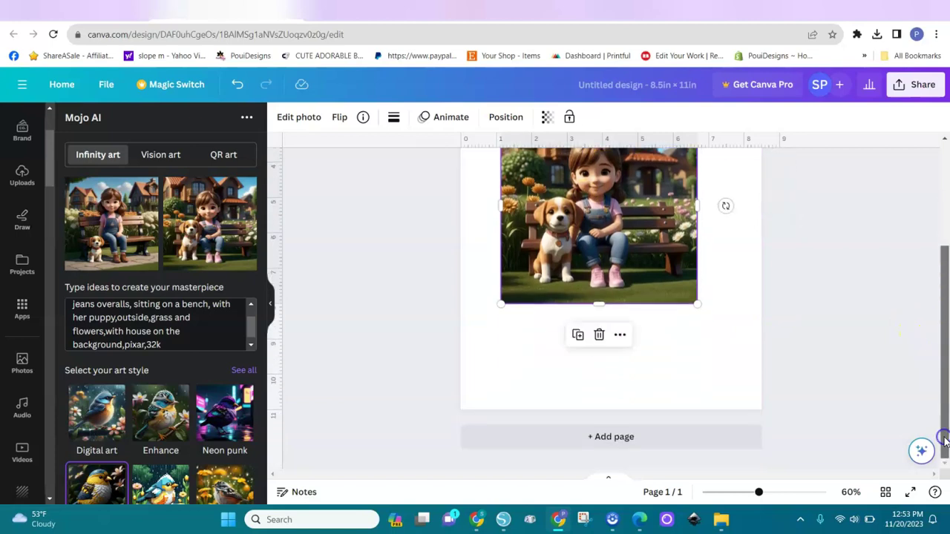
click(620, 438)
drag(106, 223, 547, 221)
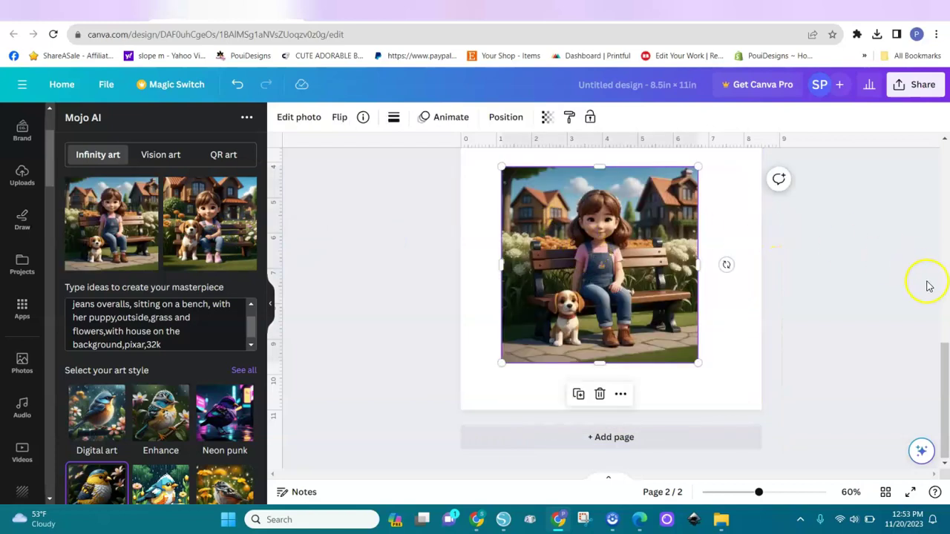
scroll(946, 363, up, 1)
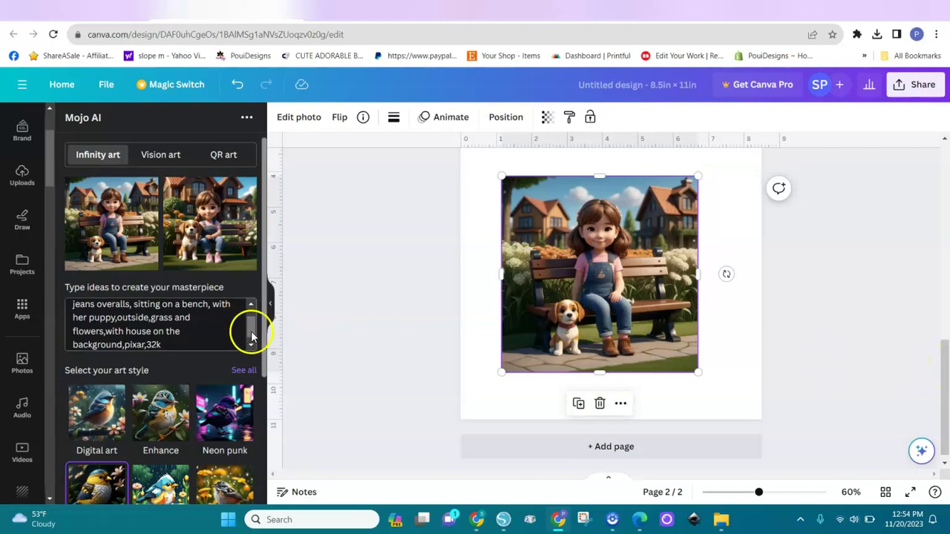
- Insert "african american" before "litlle girl" in the prompt and generate new artwork in the 3D model style
drag(248, 333, 251, 317)
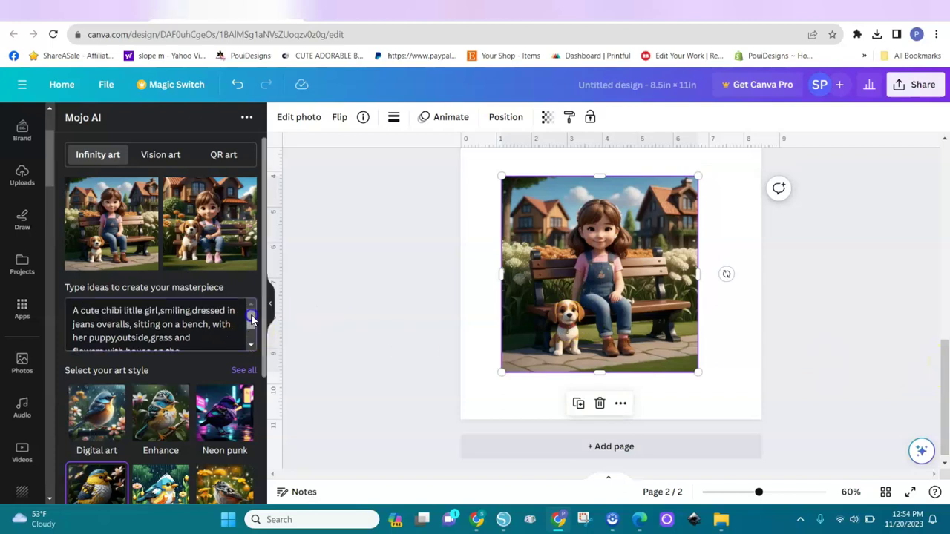
click(124, 310)
text(african american little)
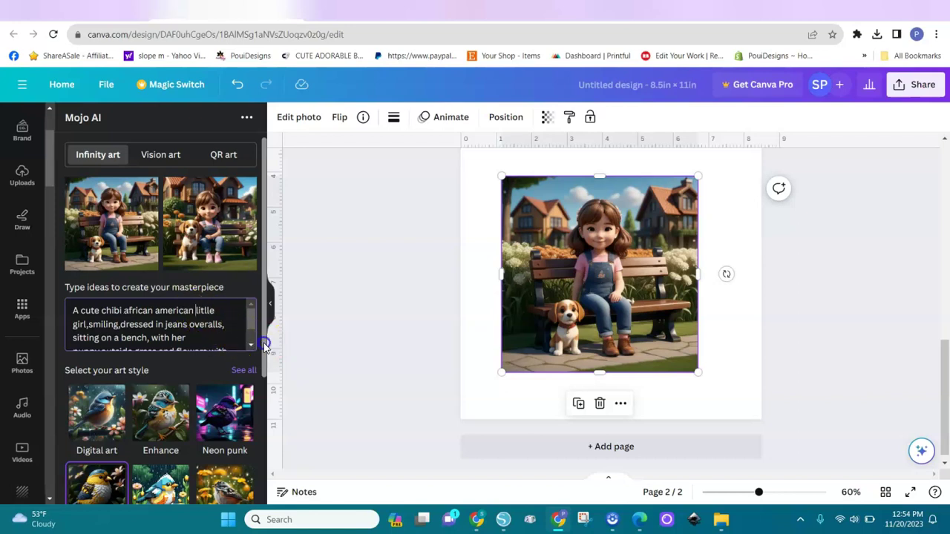
drag(265, 346, 265, 445)
click(101, 379)
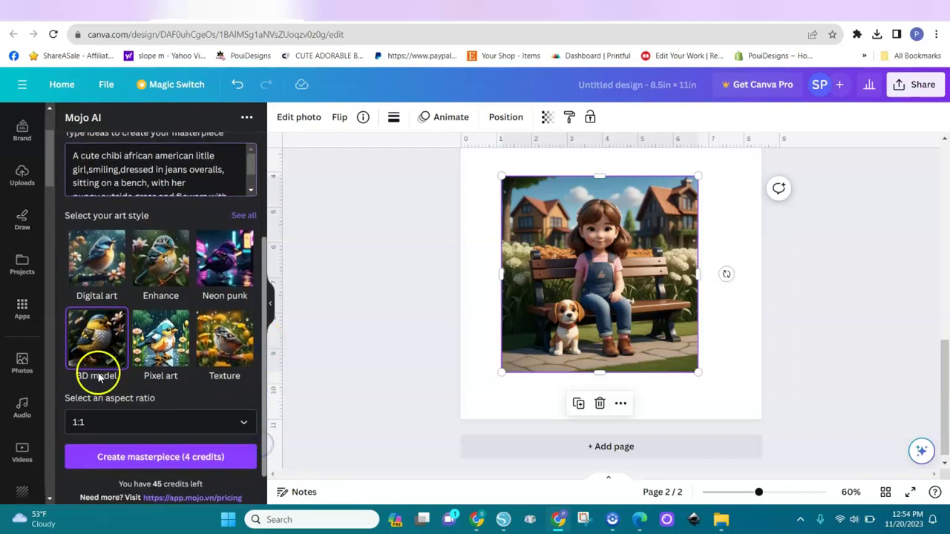
click(141, 456)
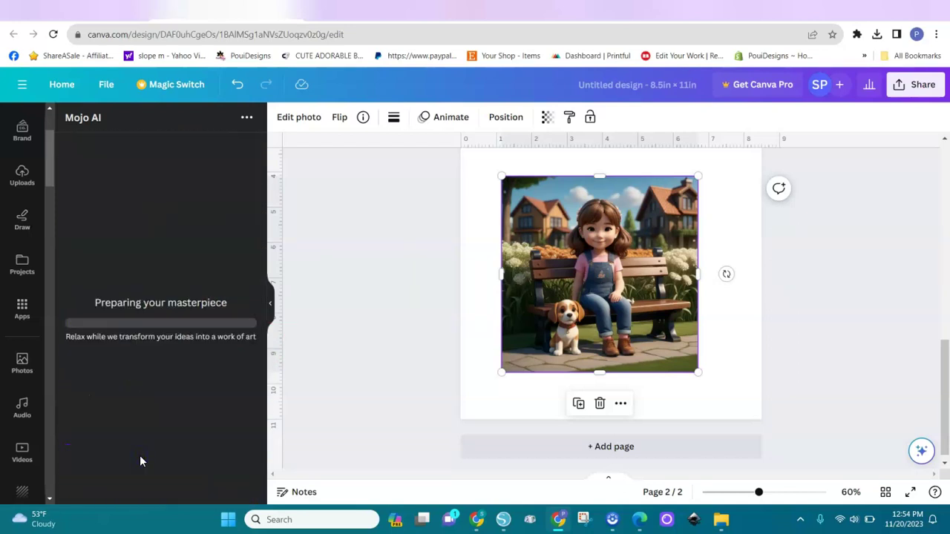
click(496, 267)
drag(946, 388, 936, 209)
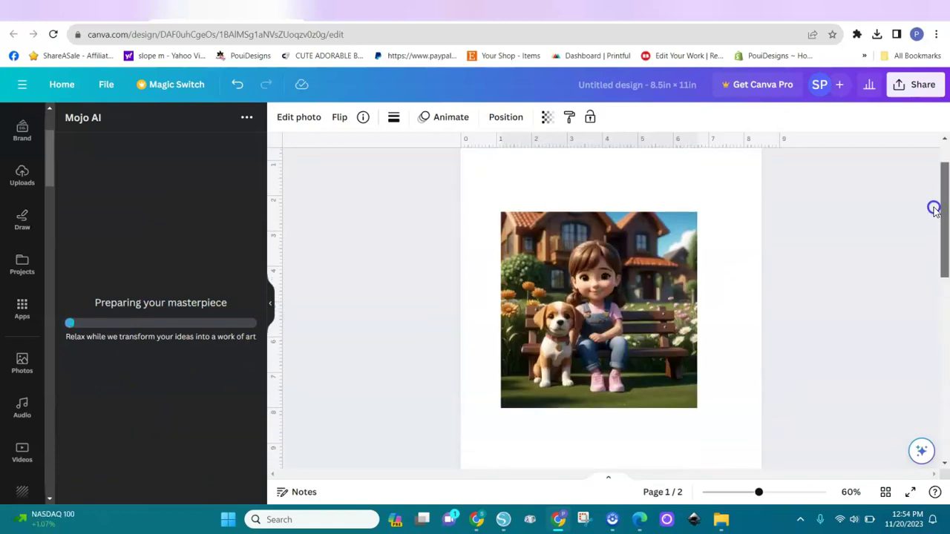
- Set the image of the girl and puppy on page 1 as the page background
click(671, 309)
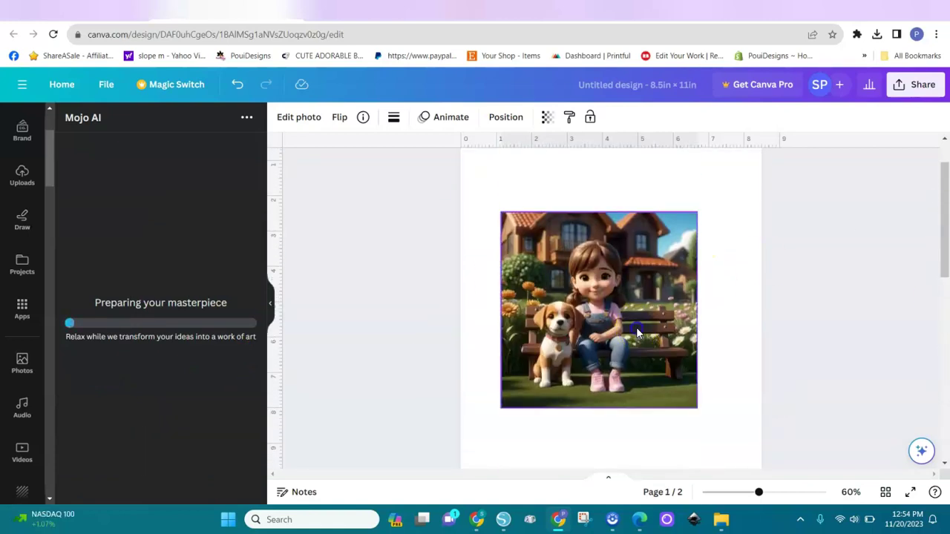
click(631, 267)
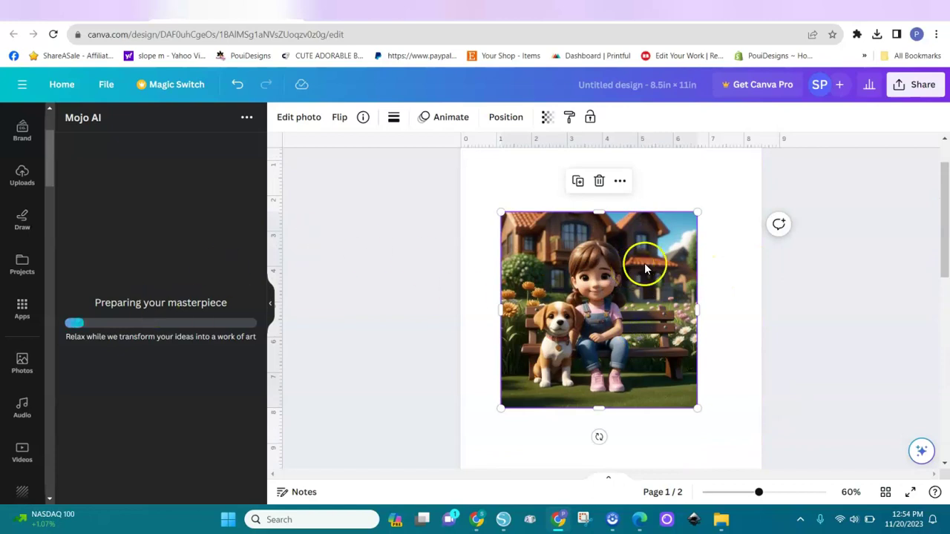
right_click(632, 256)
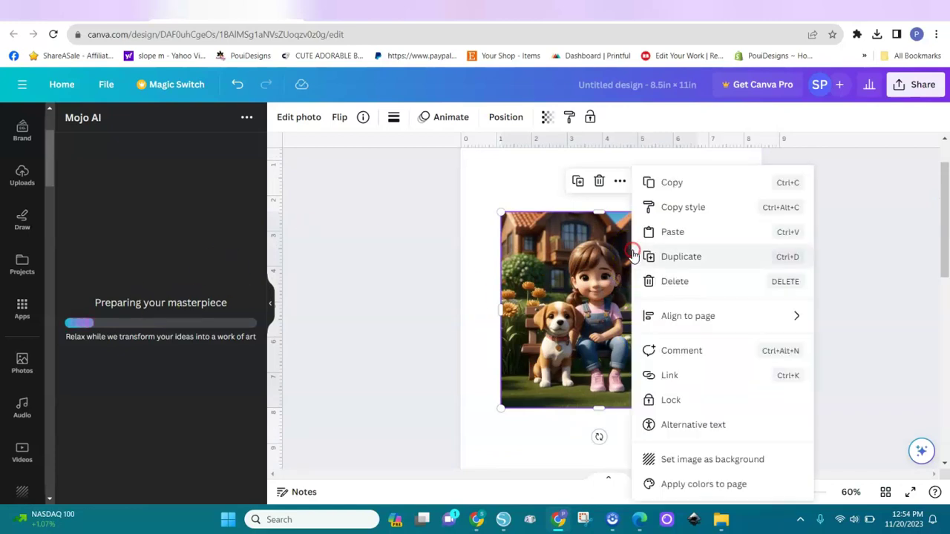
click(683, 462)
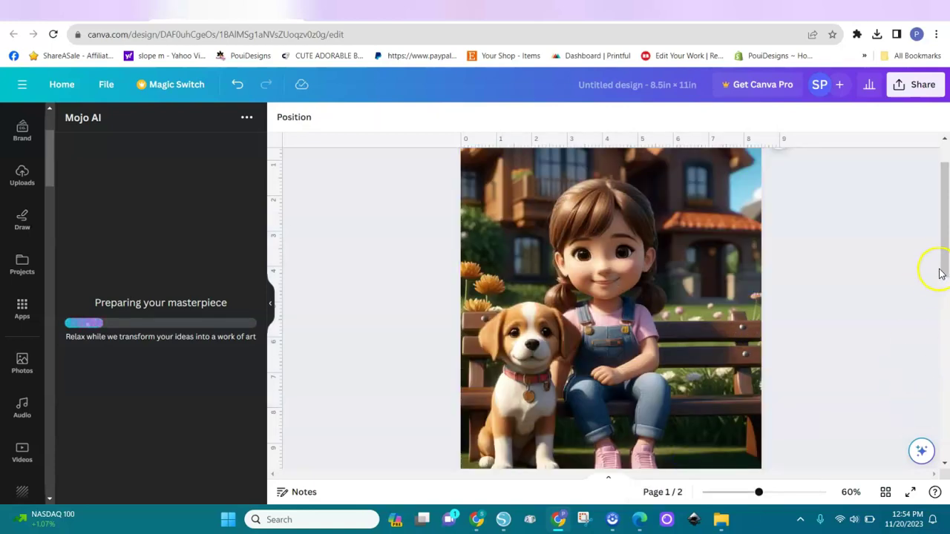
- Set the image of the girl and puppy on page 2 as that page's background
drag(760, 494, 741, 499)
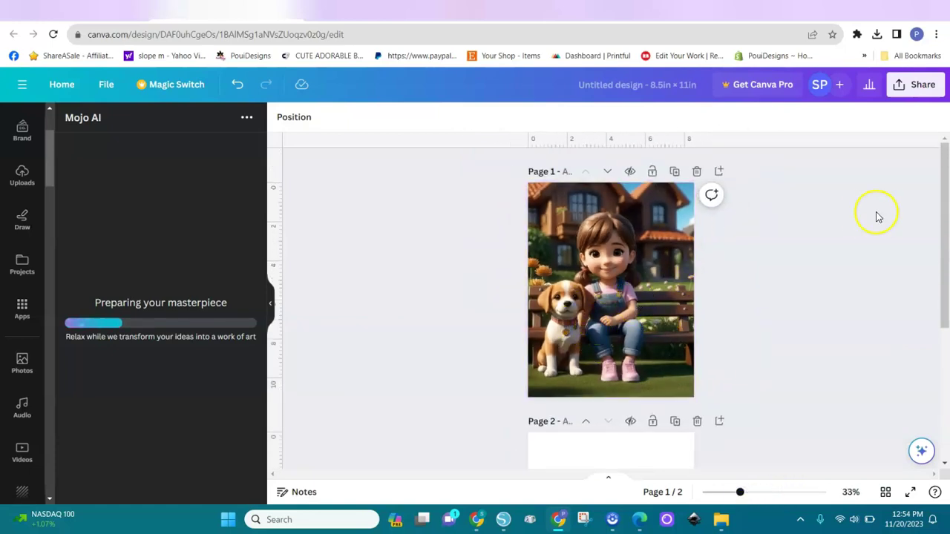
drag(946, 259, 945, 351)
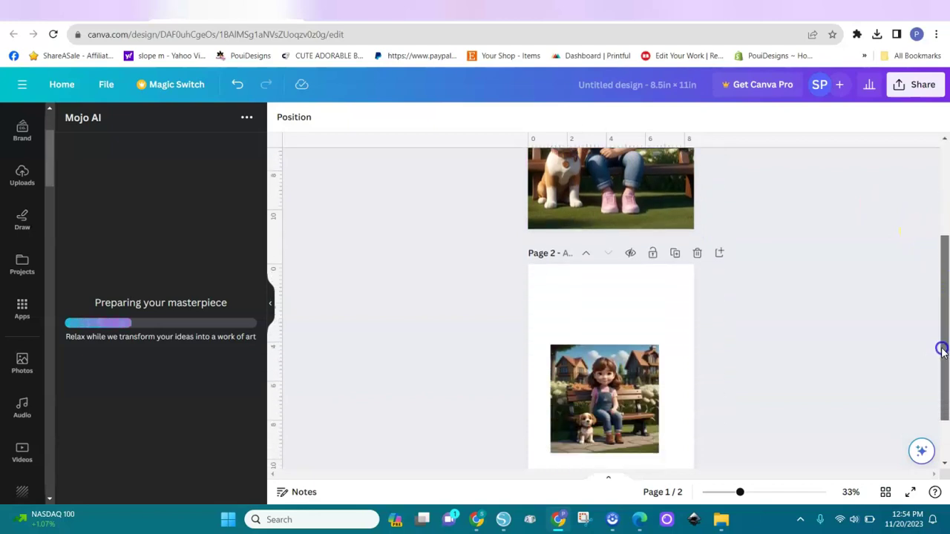
click(606, 392)
right_click(606, 392)
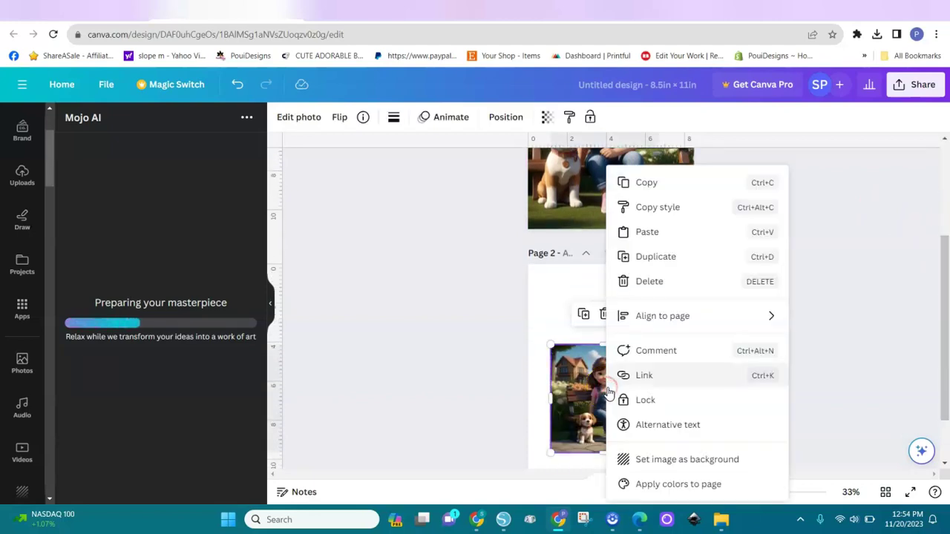
click(660, 460)
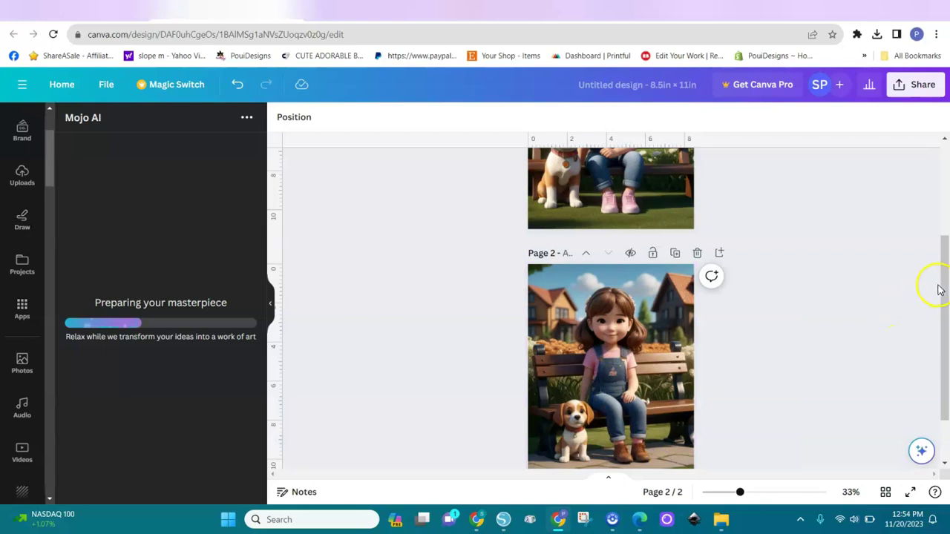
drag(943, 297, 939, 211)
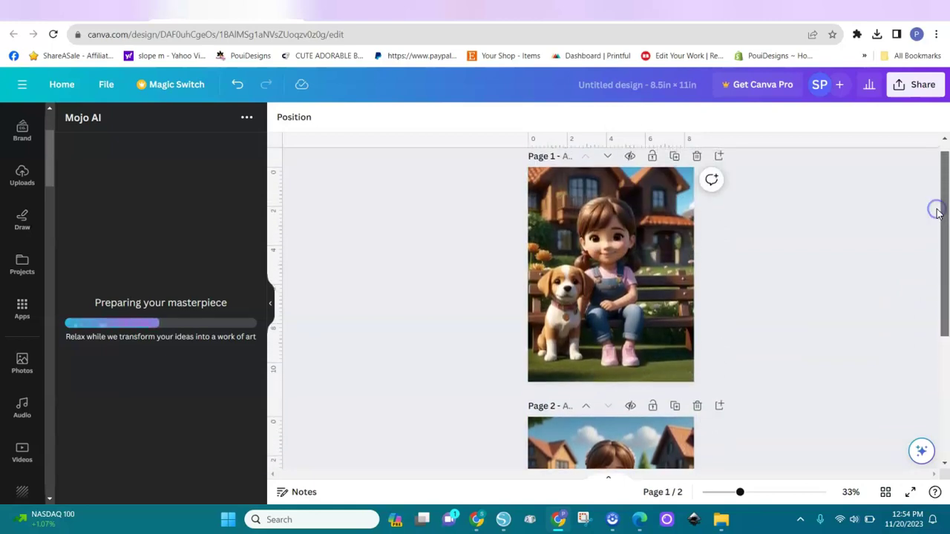
- Add a third page, place the second newly generated image on it and set it as the page background
scroll(383, 232, down, 5)
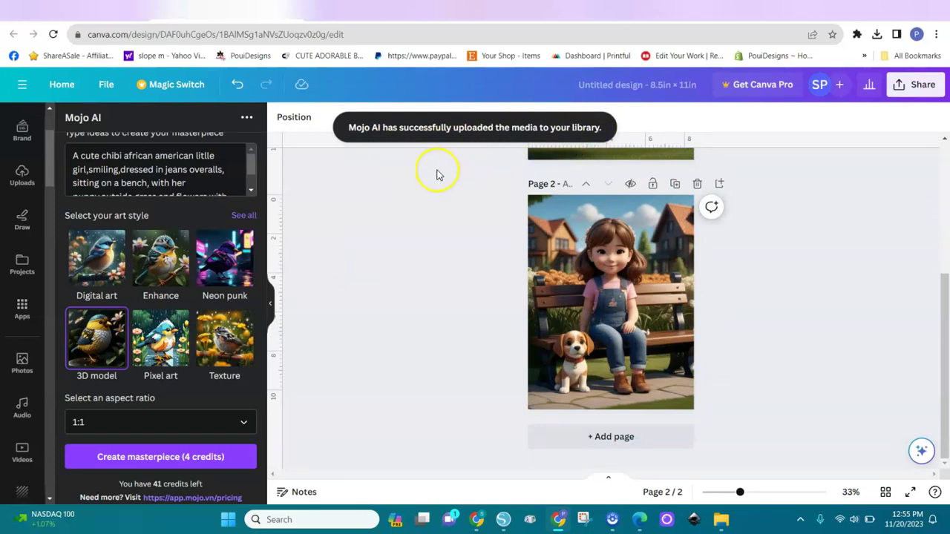
click(609, 439)
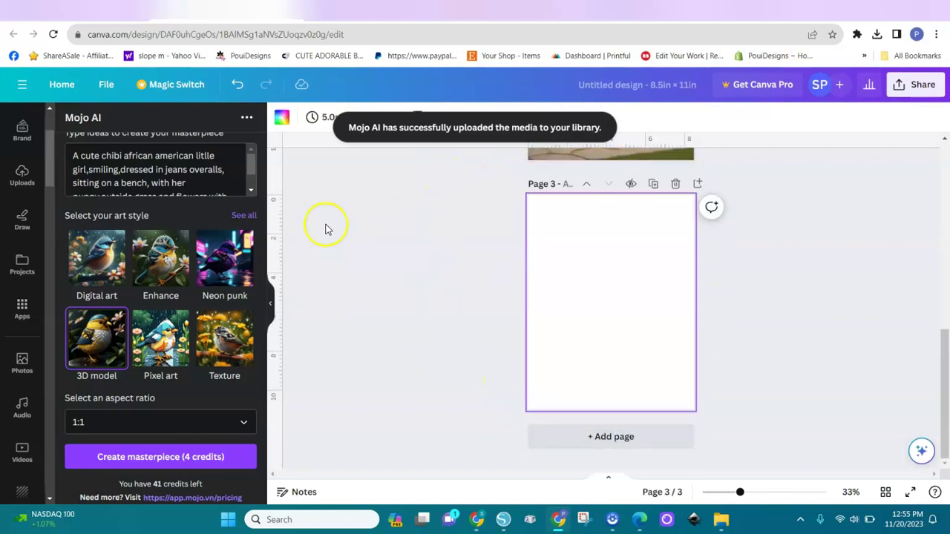
drag(260, 250, 266, 149)
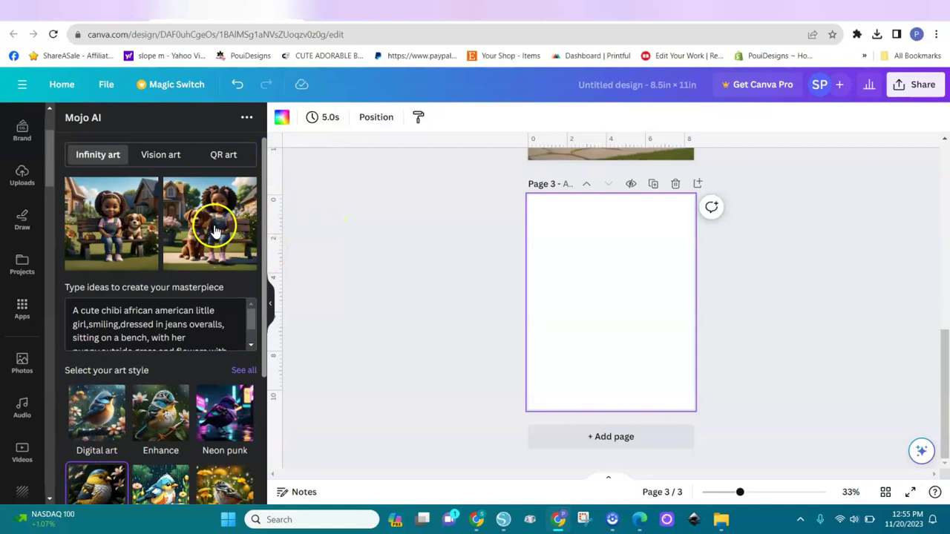
drag(213, 232, 579, 285)
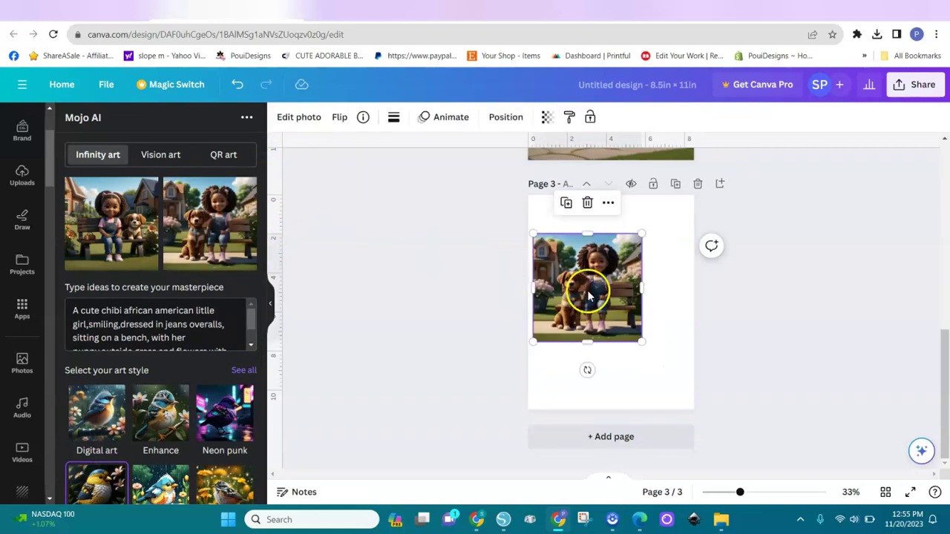
right_click(591, 277)
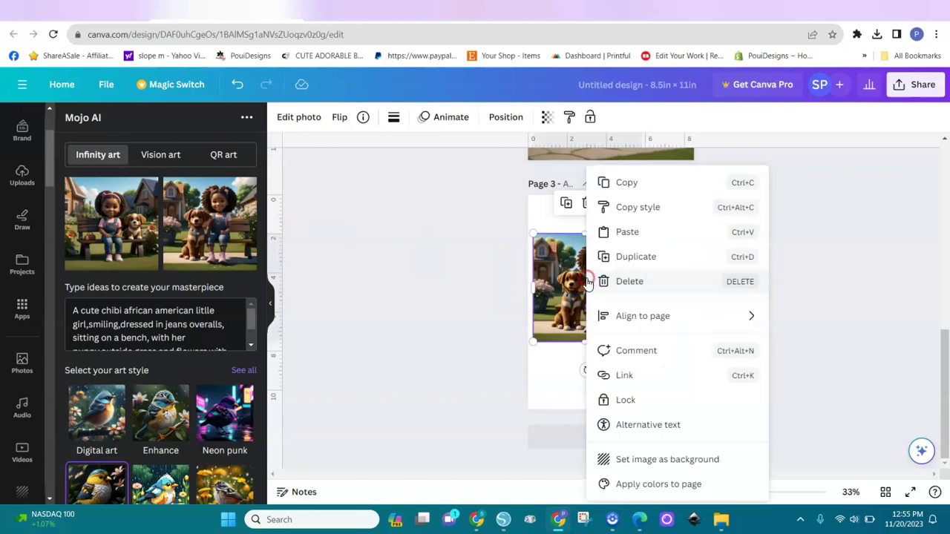
click(631, 462)
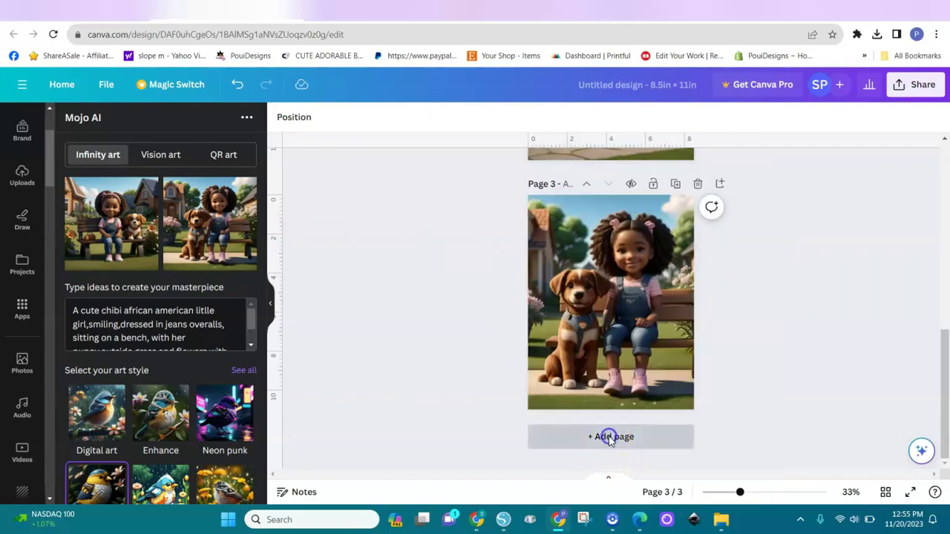
- Add a fourth page, place the first newly generated image on it and set it as the page background
click(609, 438)
drag(497, 265, 598, 274)
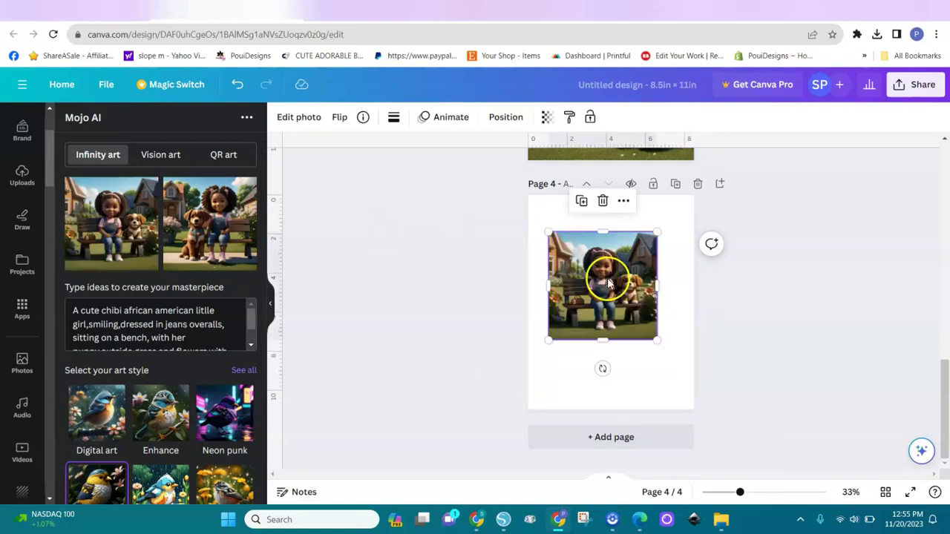
right_click(607, 283)
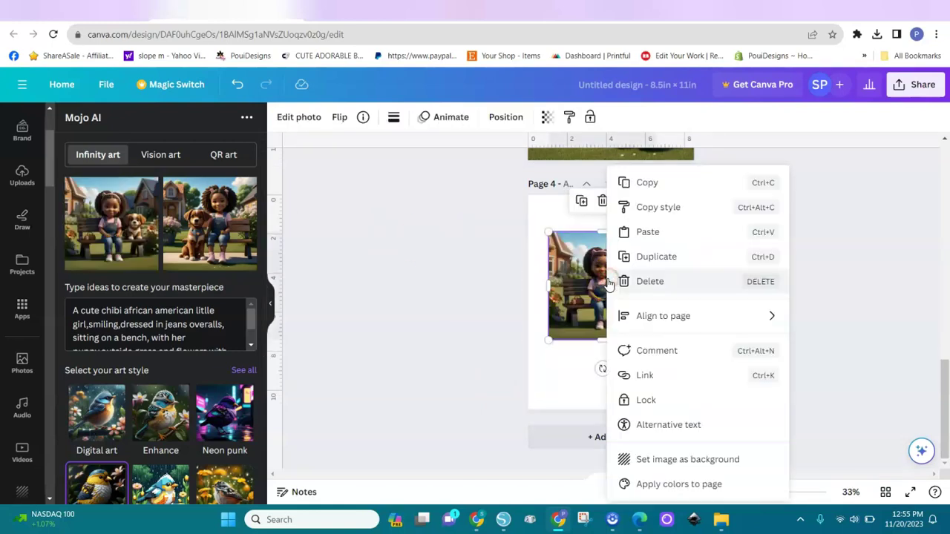
click(631, 458)
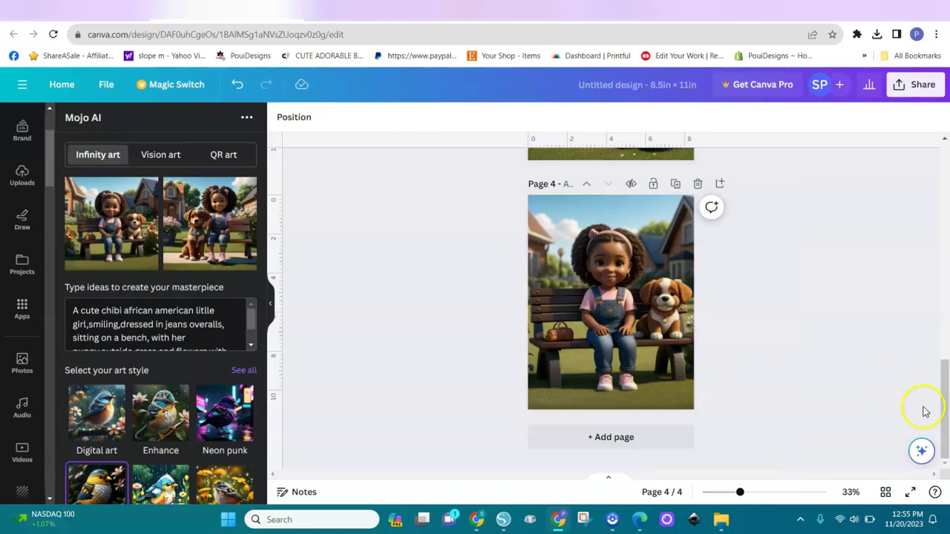
drag(945, 408, 924, 164)
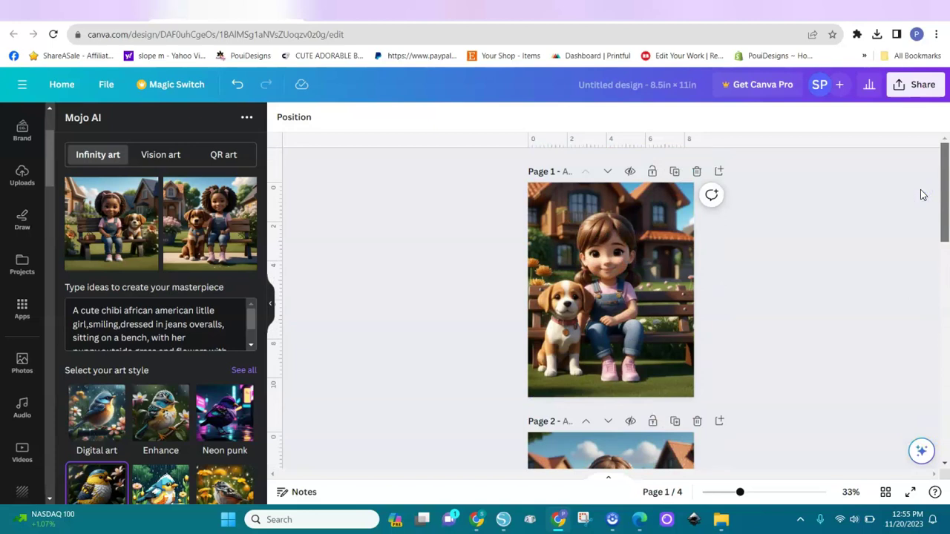
- Search the elements for "frames", limit the results to graphics and add the pink scalloped rectangle to page 1
click(69, 472)
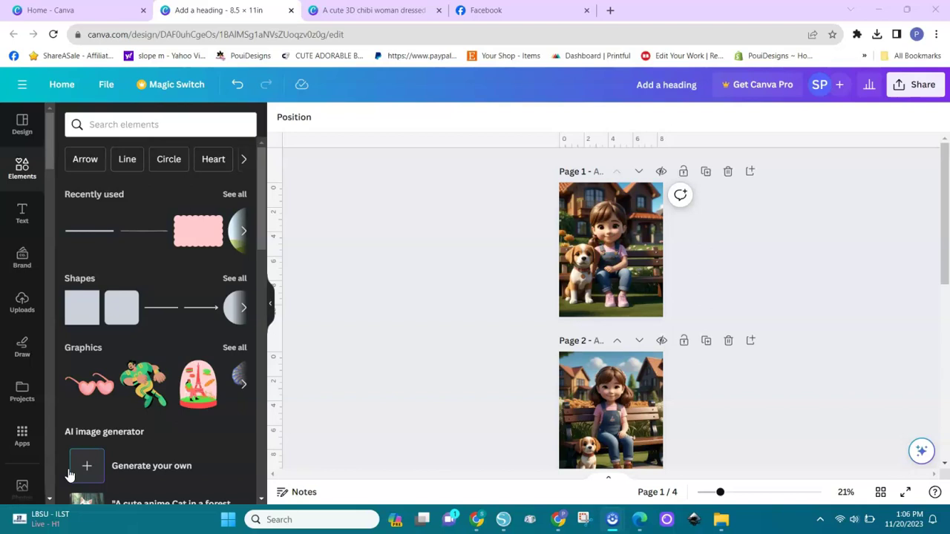
click(148, 126)
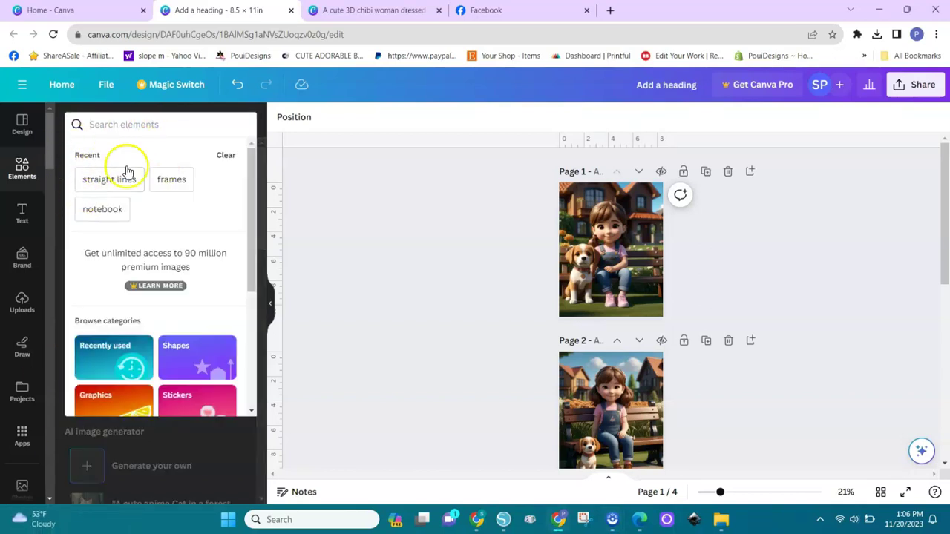
click(170, 182)
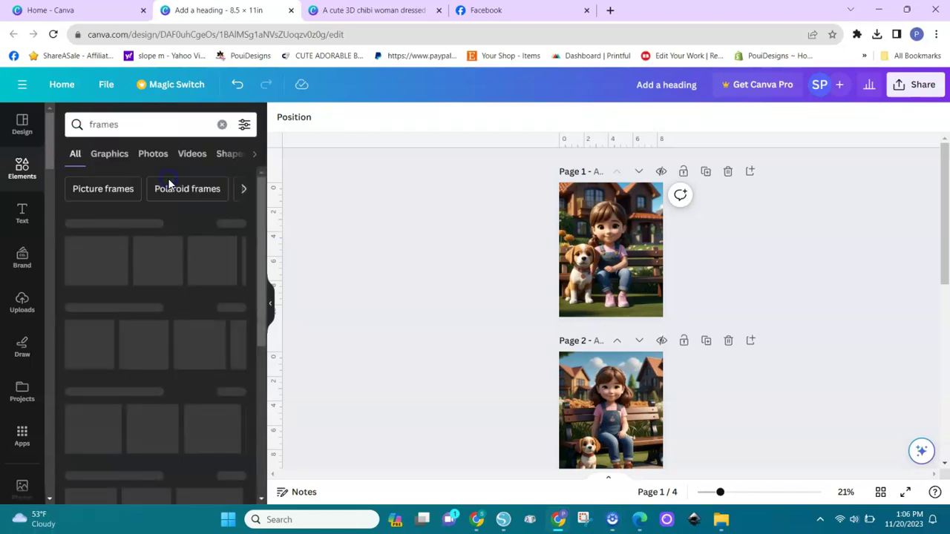
click(112, 158)
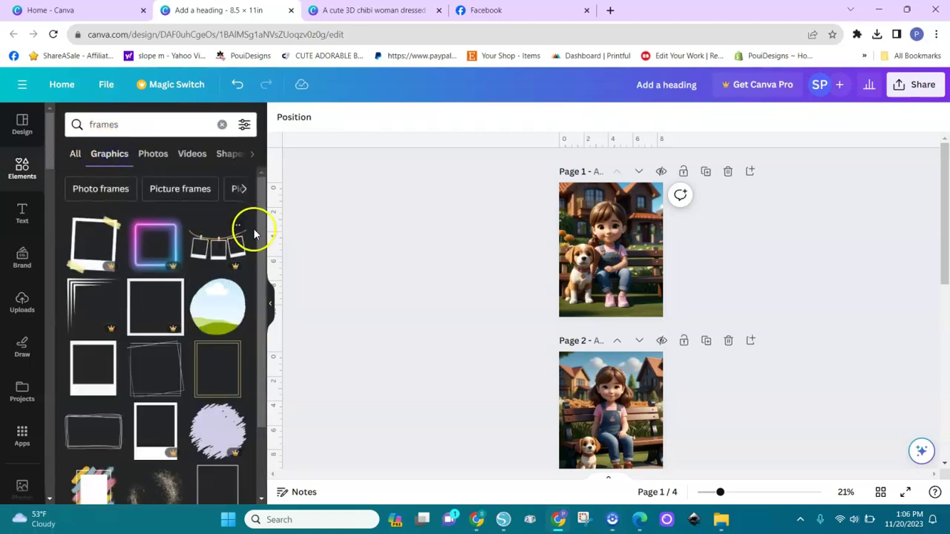
scroll(257, 334, down, 10)
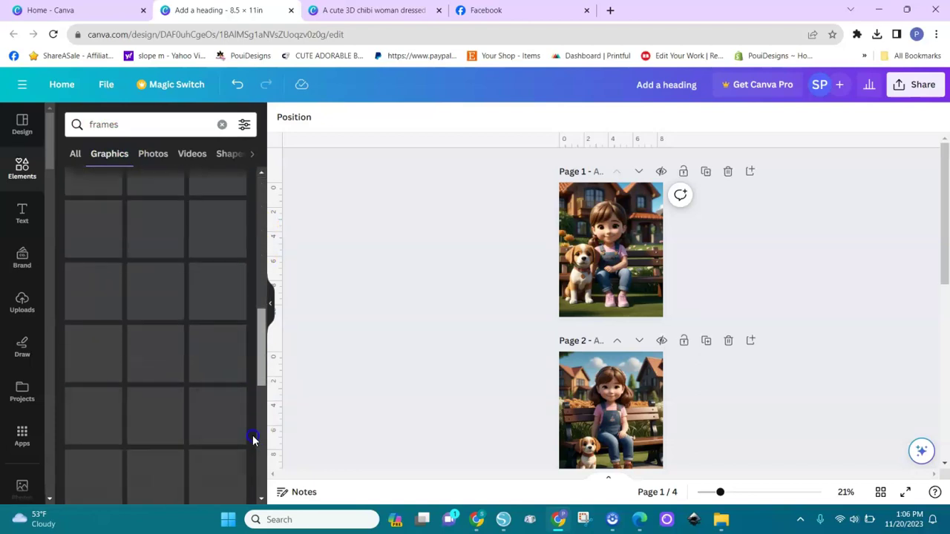
scroll(260, 335, down, 5)
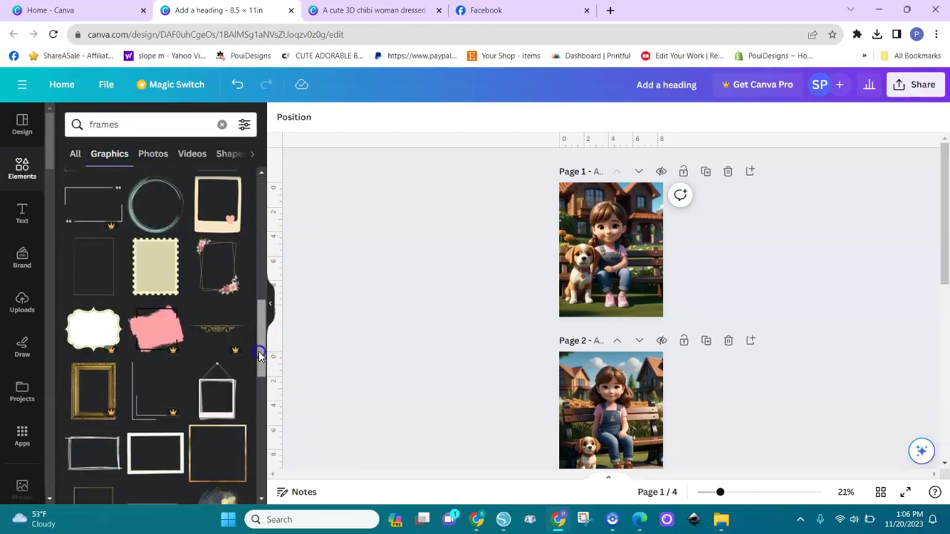
scroll(254, 423, down, 3)
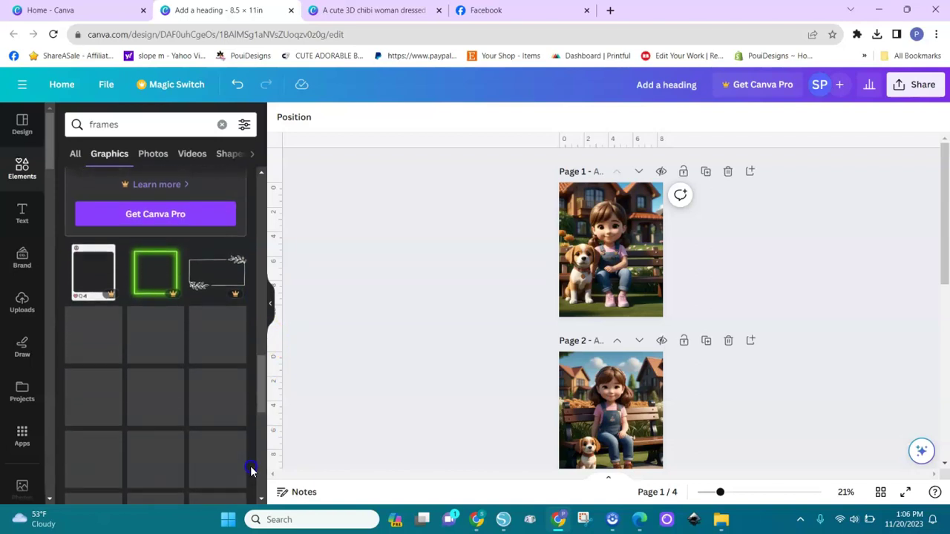
scroll(256, 465, down, 5)
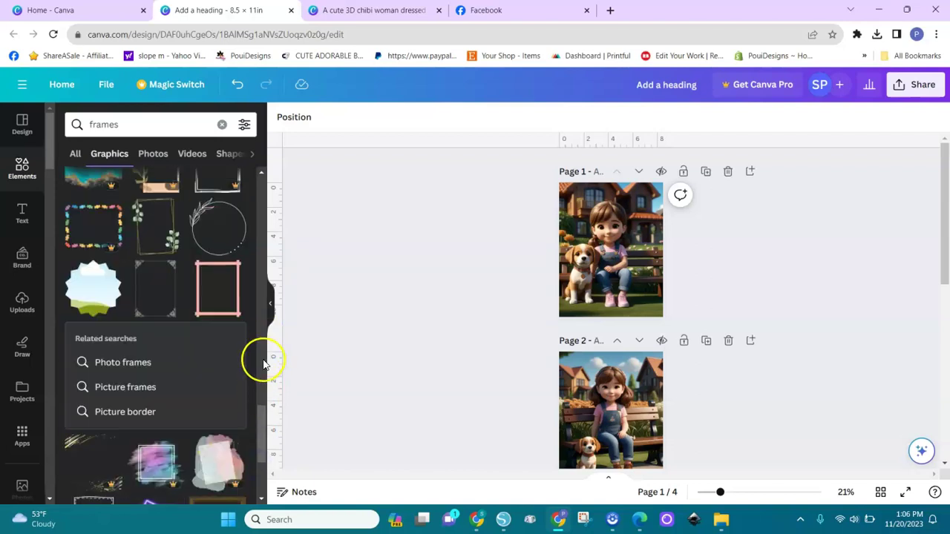
click(261, 363)
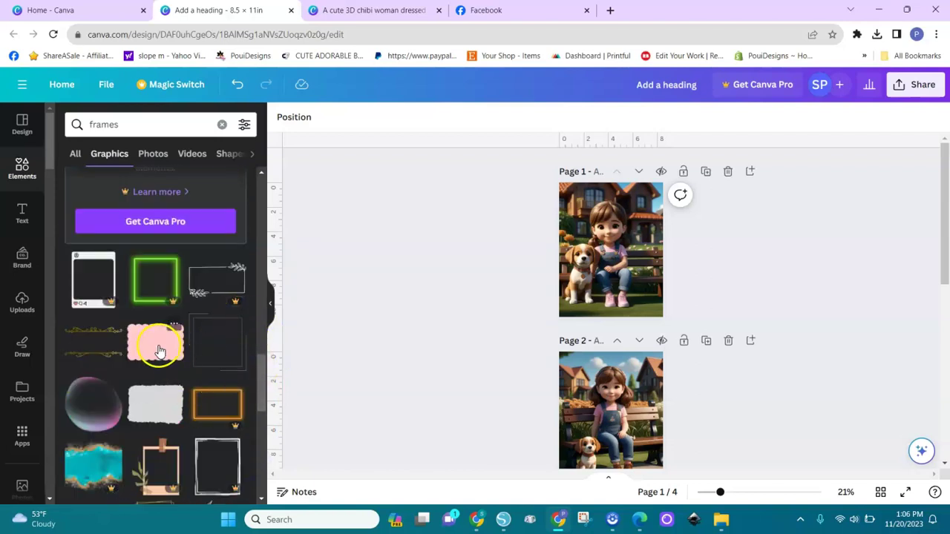
click(158, 349)
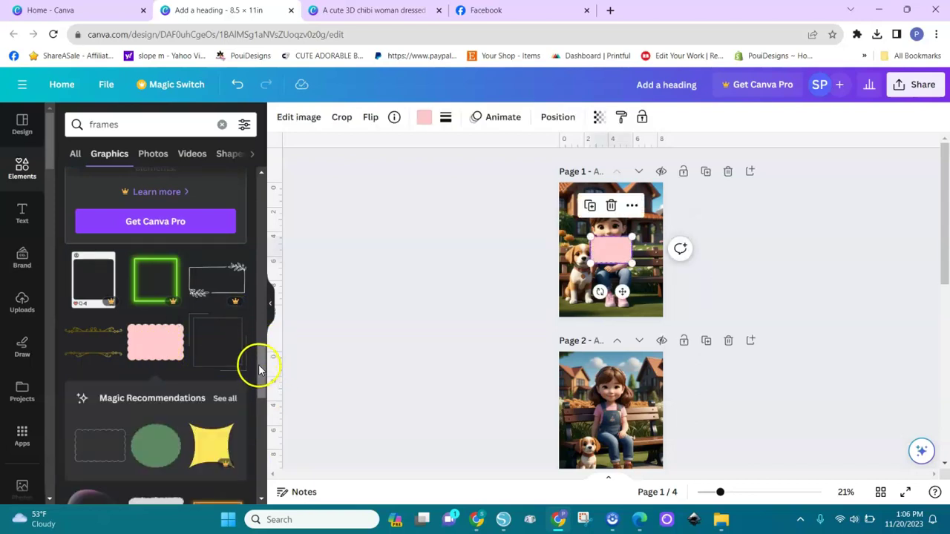
- Move the scalloped rectangle down over the girl's lower legs on page 1 and recolor it white
scroll(259, 369, down, 3)
scroll(254, 365, up, 5)
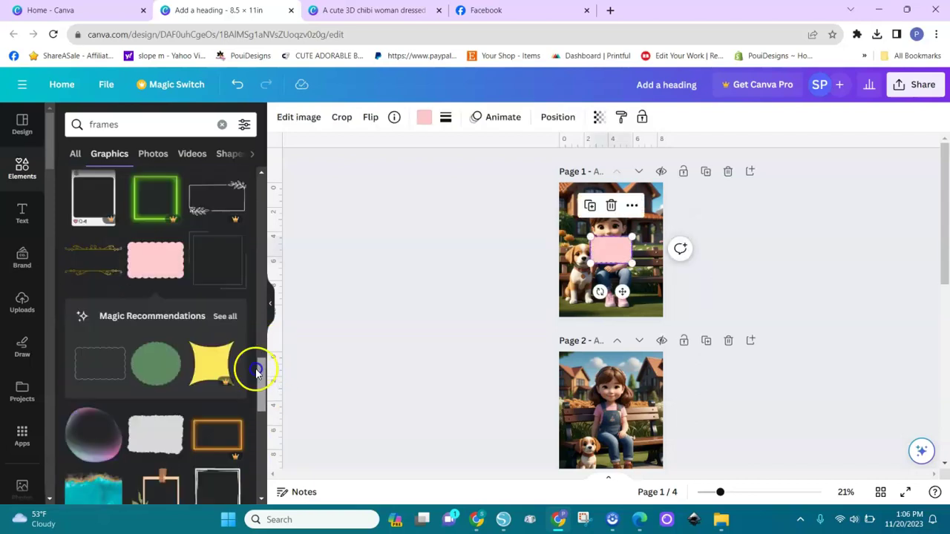
drag(719, 493, 775, 505)
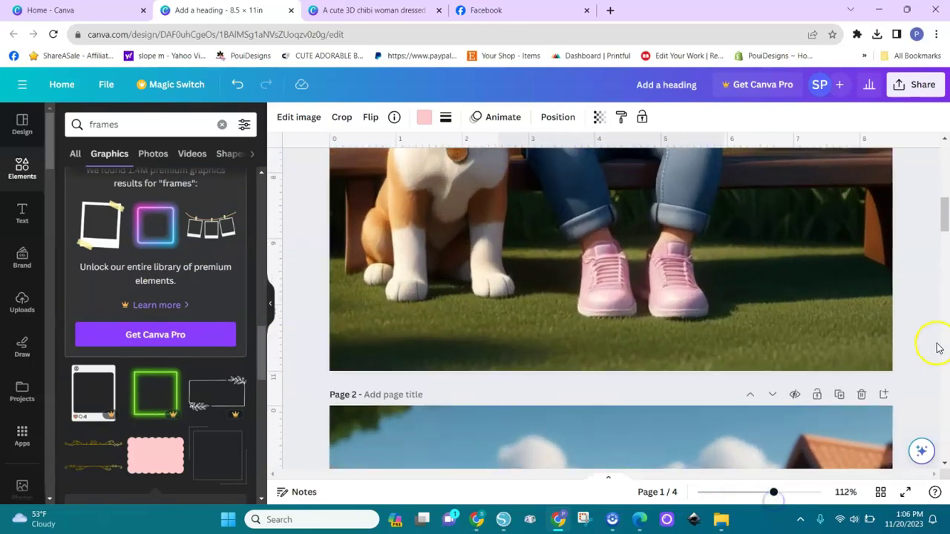
drag(942, 225, 941, 198)
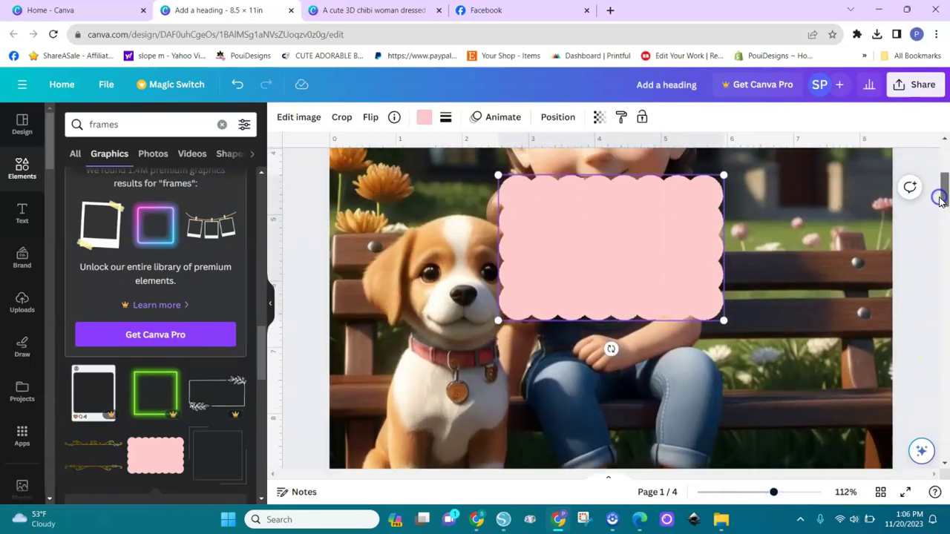
drag(774, 496, 745, 495)
drag(630, 310, 630, 393)
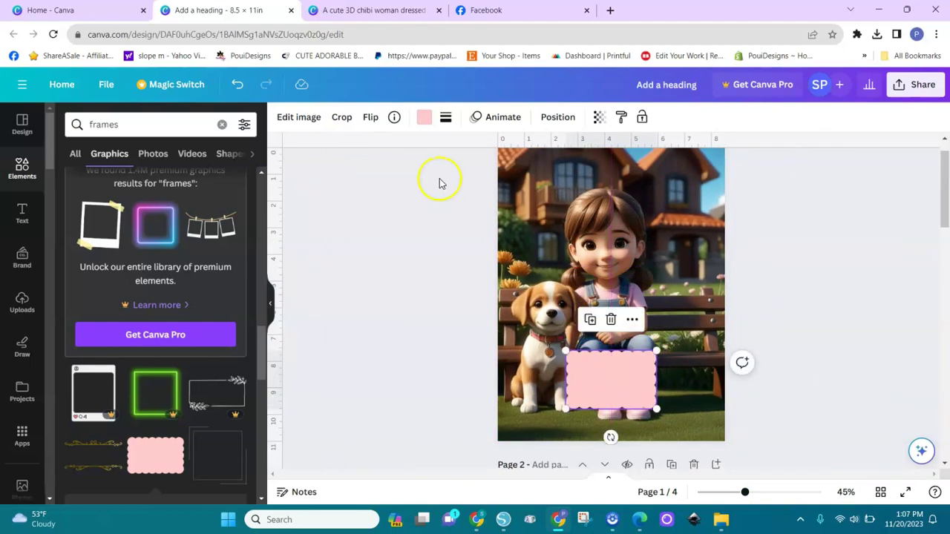
click(425, 118)
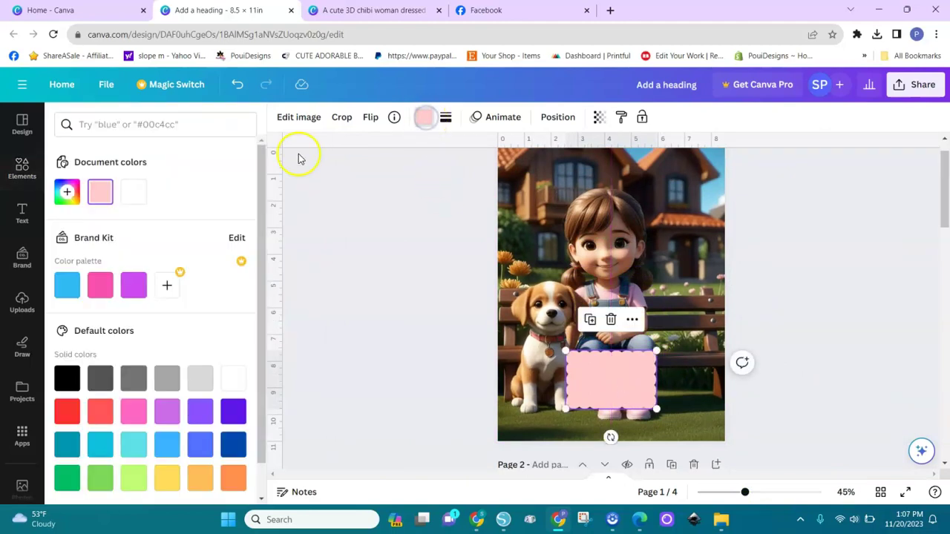
click(134, 194)
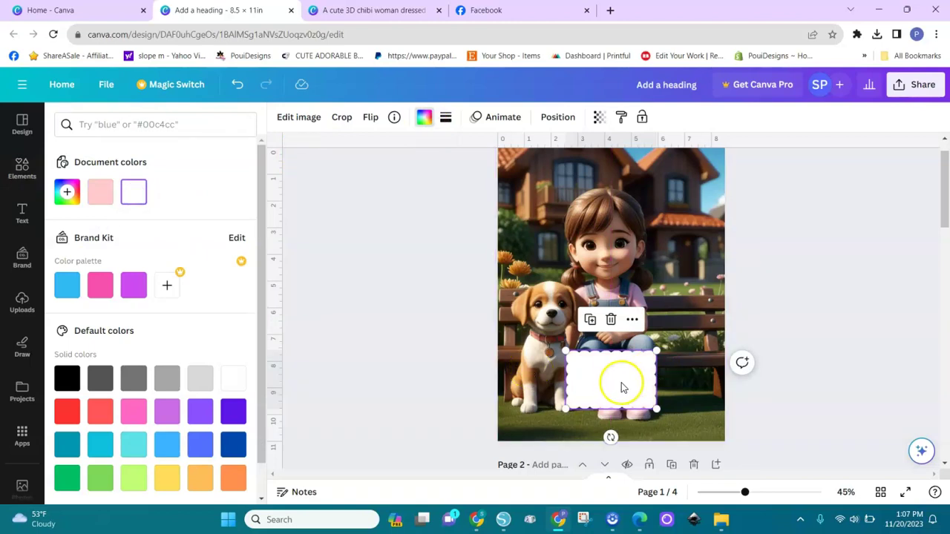
- Duplicate the white scalloped rectangle on page 1, recolor the copy black, shrink it slightly and center it over the white one
drag(603, 363, 606, 367)
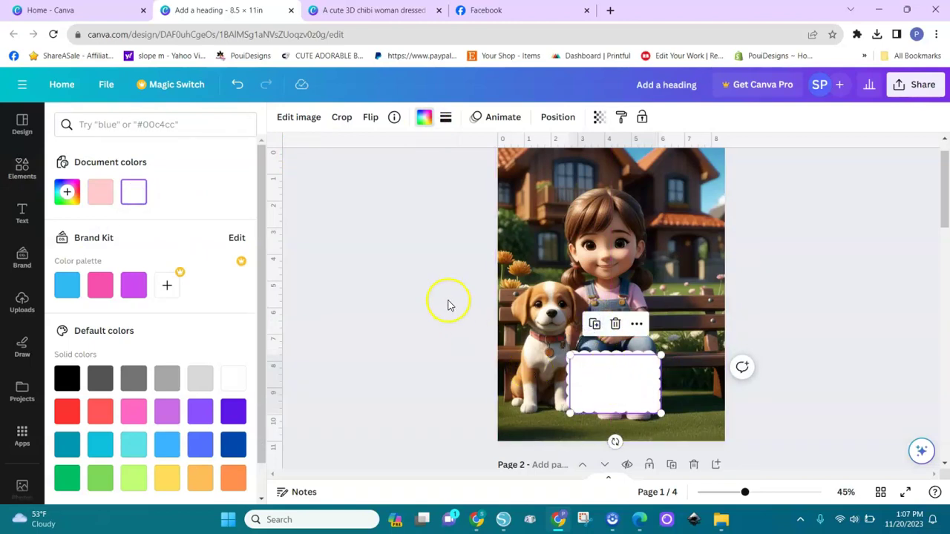
click(66, 378)
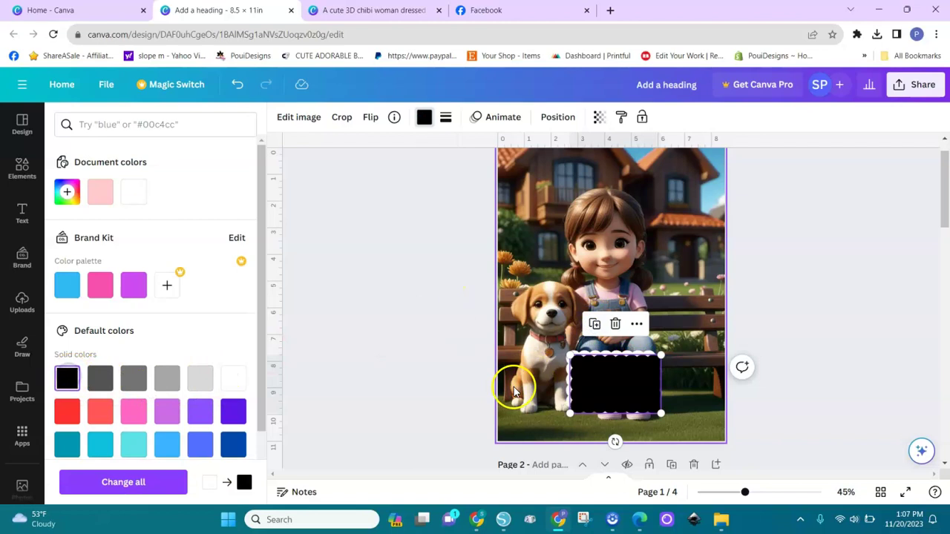
drag(661, 355, 657, 357)
drag(746, 492, 778, 492)
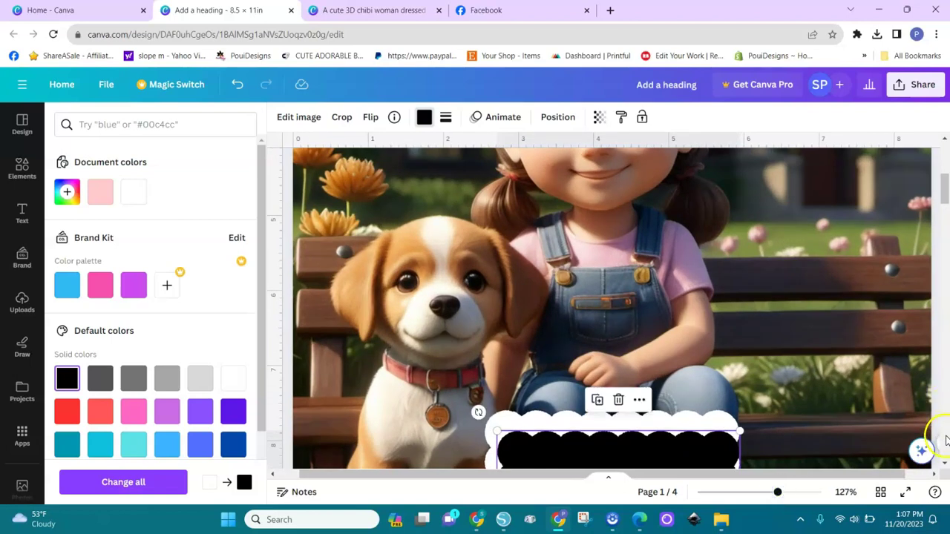
drag(945, 197, 945, 217)
drag(685, 233, 678, 216)
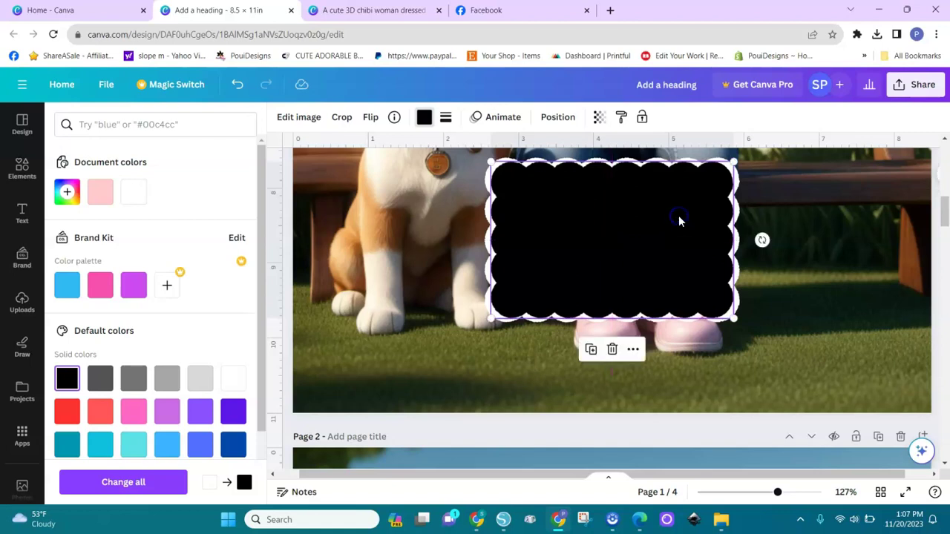
- Duplicate the black scalloped rectangle, recolor the copy white, shrink it slightly and center it so a black border surrounds it
click(592, 354)
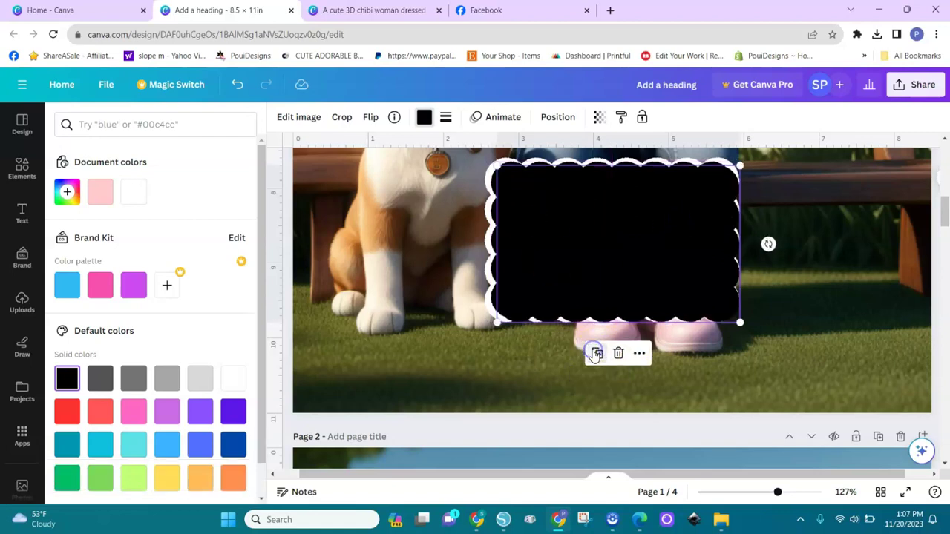
click(130, 197)
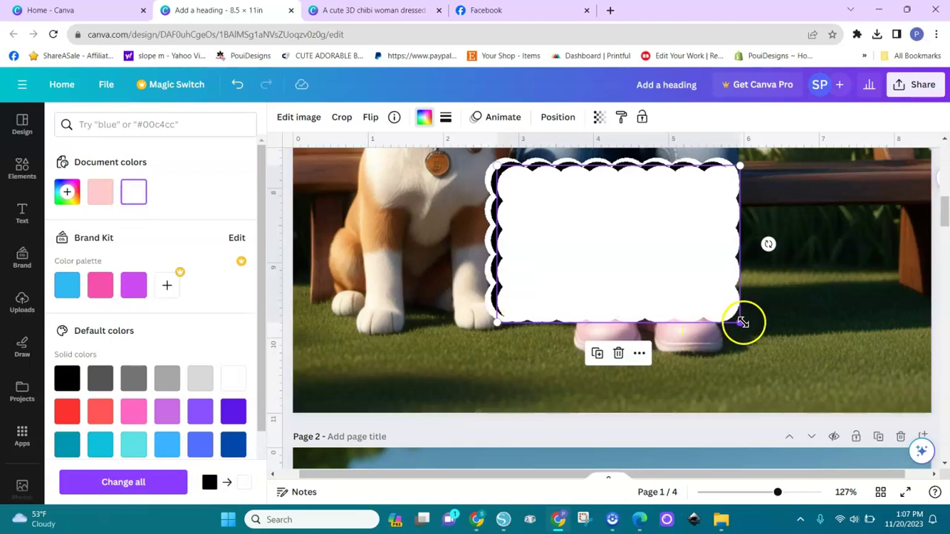
drag(743, 322, 734, 317)
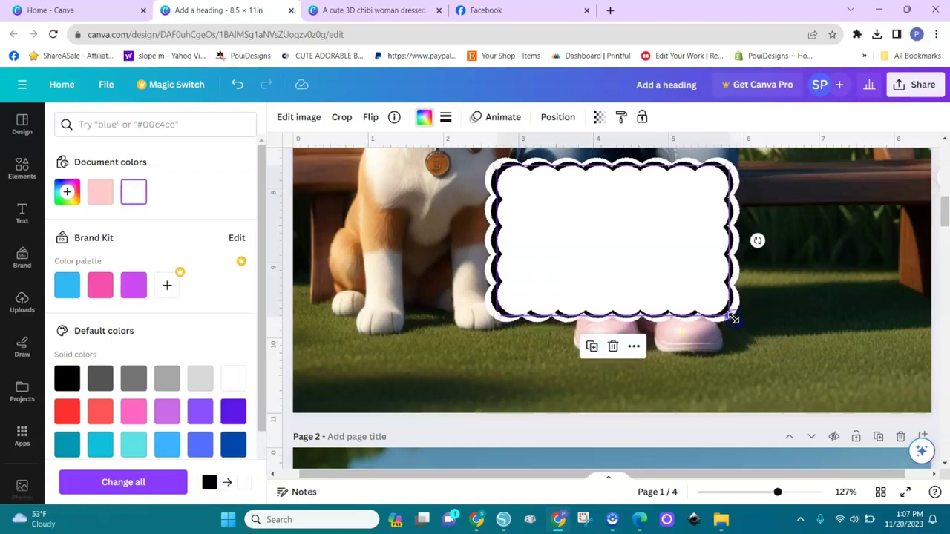
click(682, 285)
drag(671, 276, 656, 265)
click(785, 305)
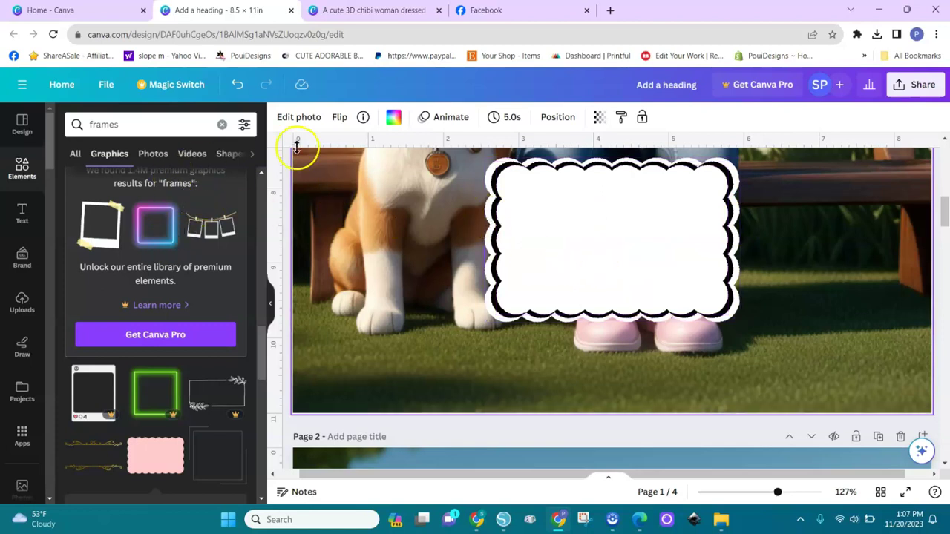
- Add a straight line from the recently used elements, delete the extra copy and place the line across the upper part of the label
click(21, 166)
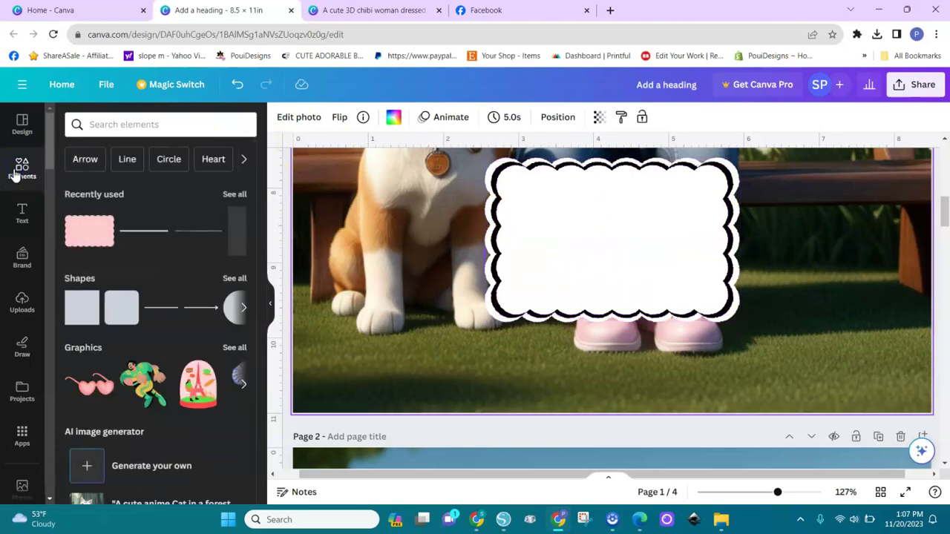
click(144, 230)
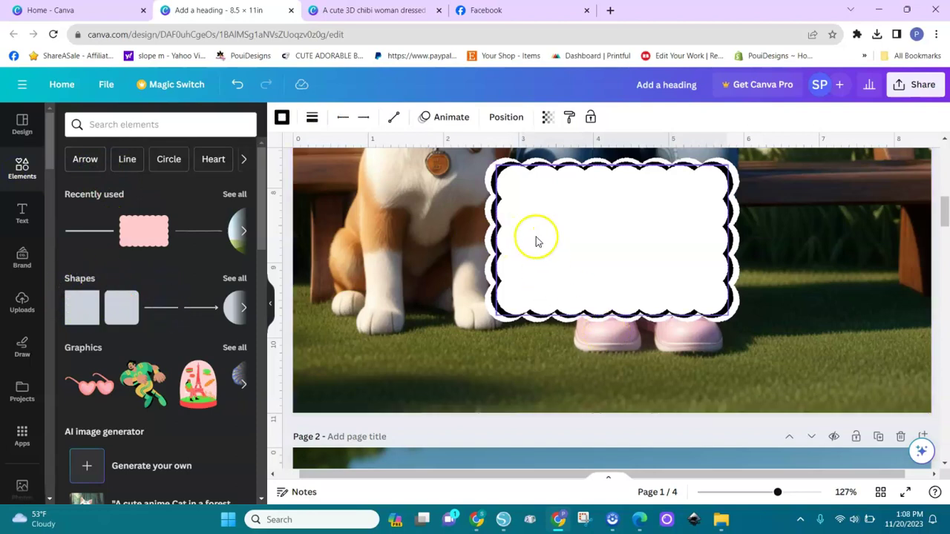
drag(941, 218, 940, 197)
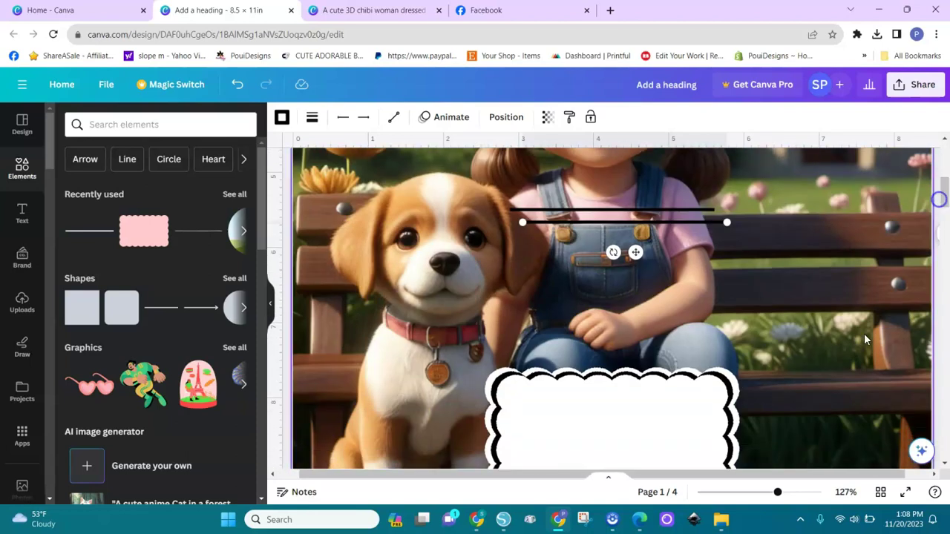
drag(776, 493, 752, 492)
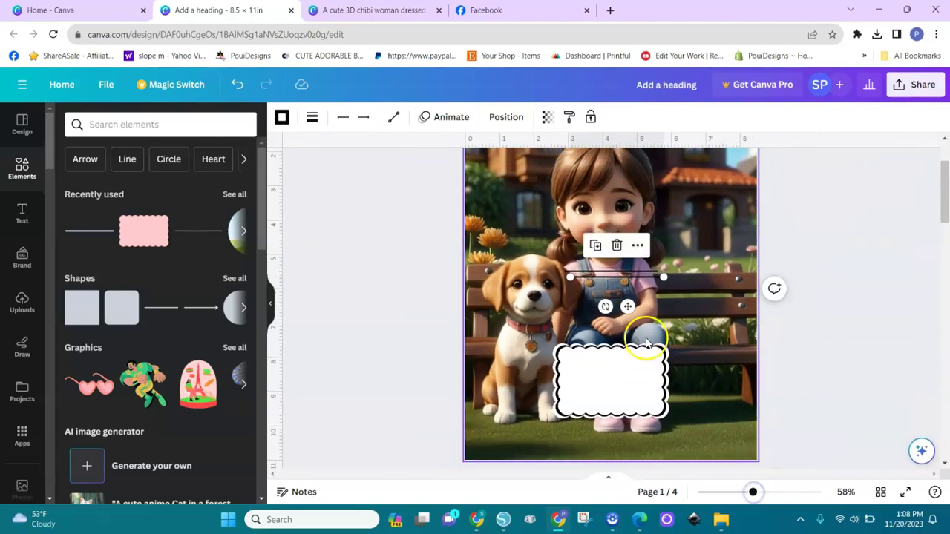
click(616, 246)
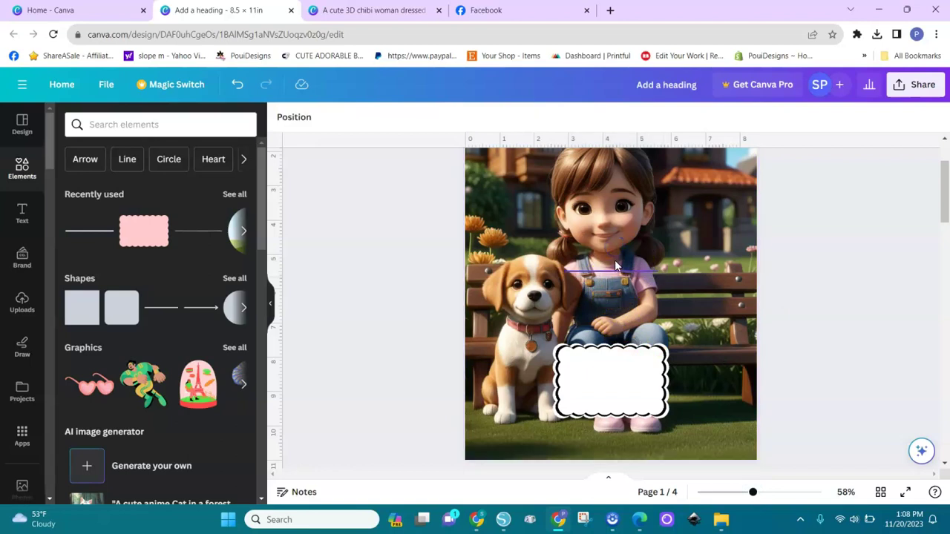
drag(615, 274, 616, 367)
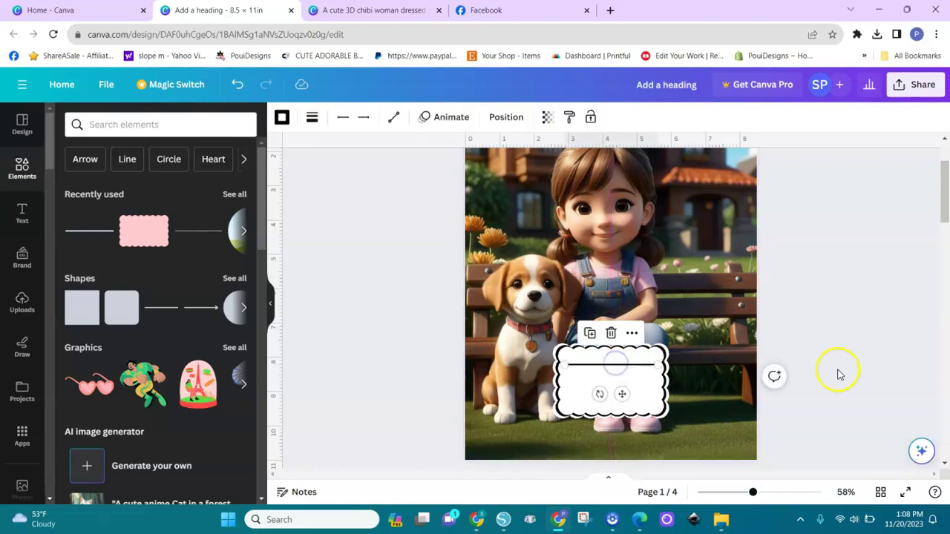
- Try gray shades on the label's line, ending with a return to black
drag(753, 497, 768, 499)
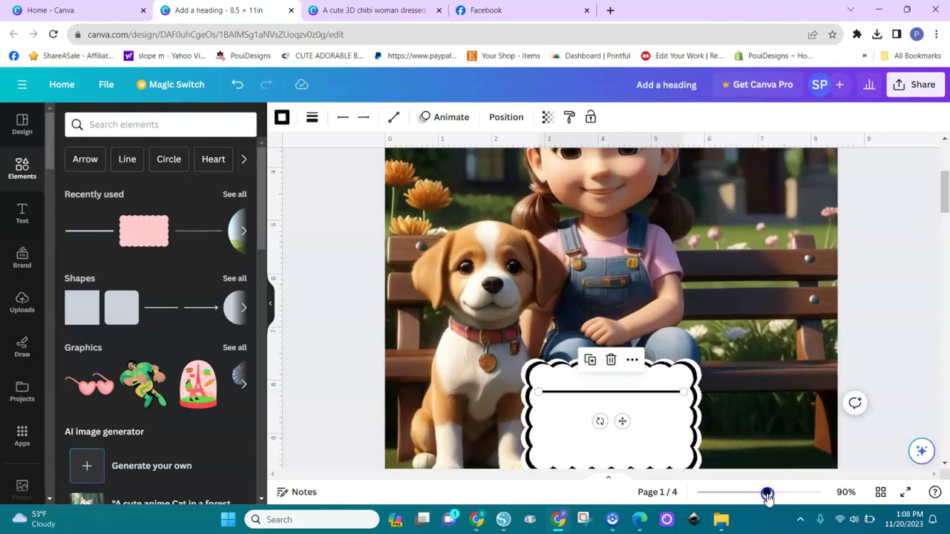
drag(946, 209, 945, 223)
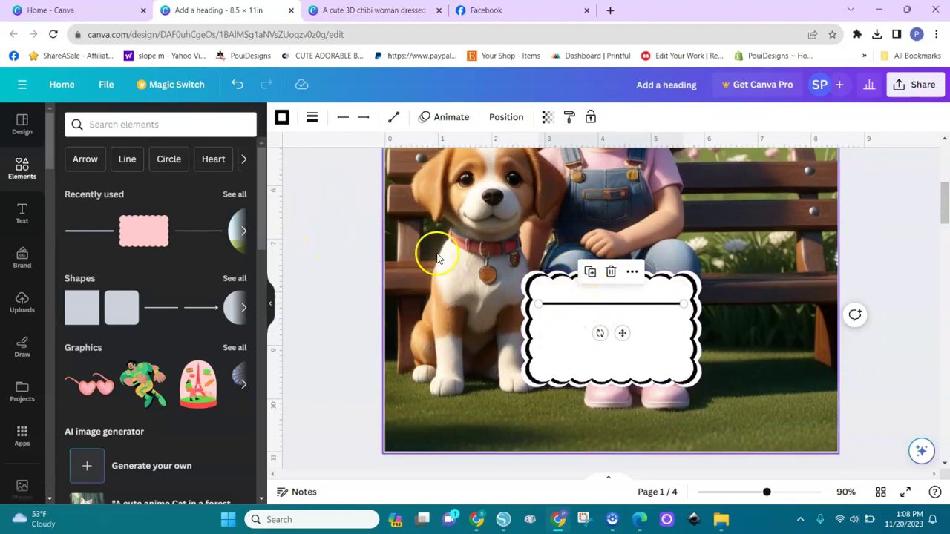
click(317, 210)
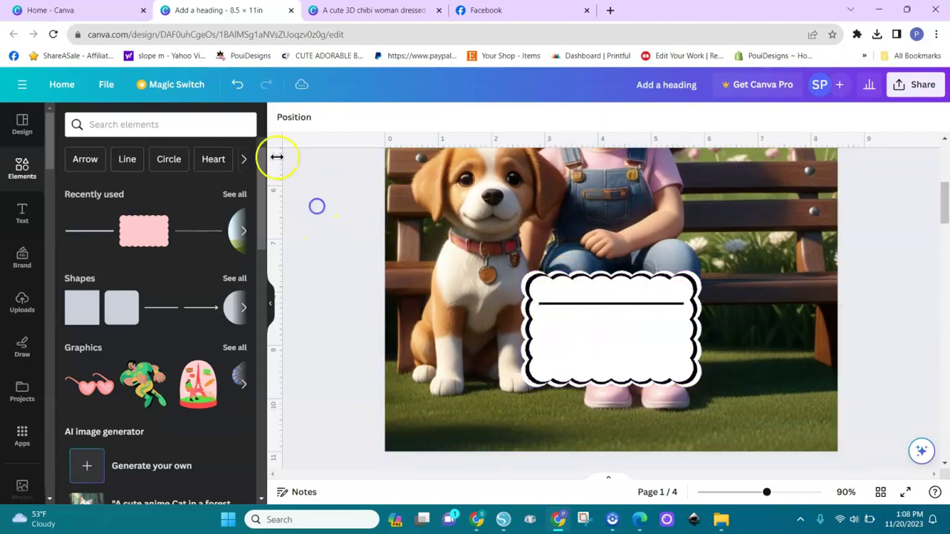
click(564, 304)
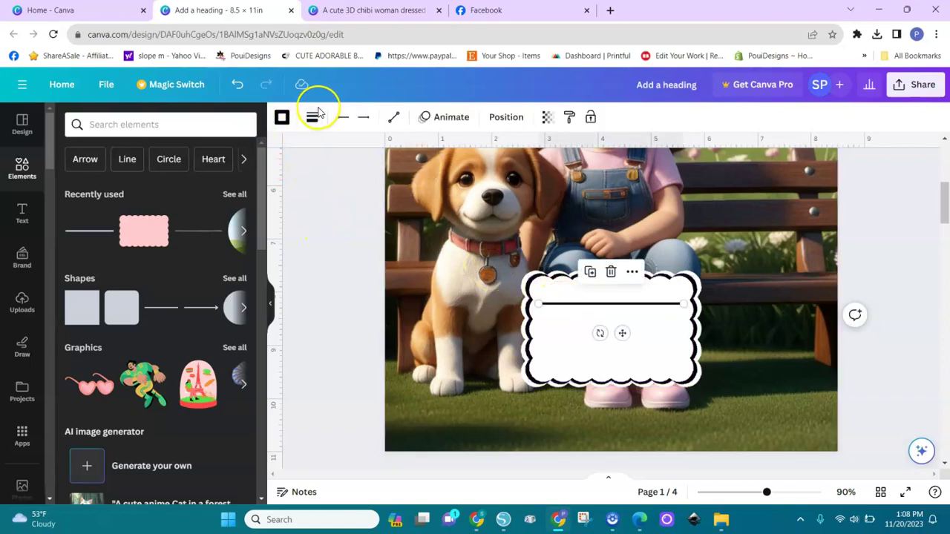
click(282, 118)
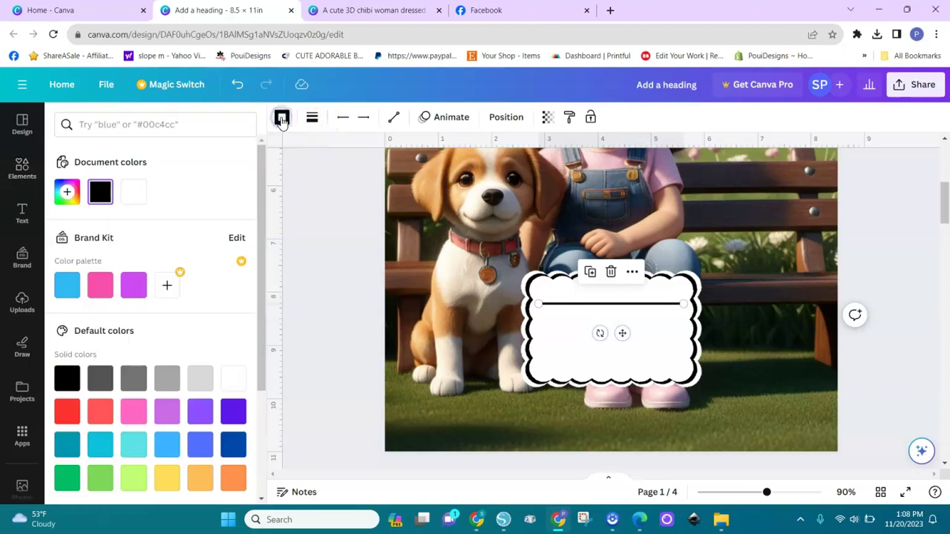
click(167, 380)
click(198, 380)
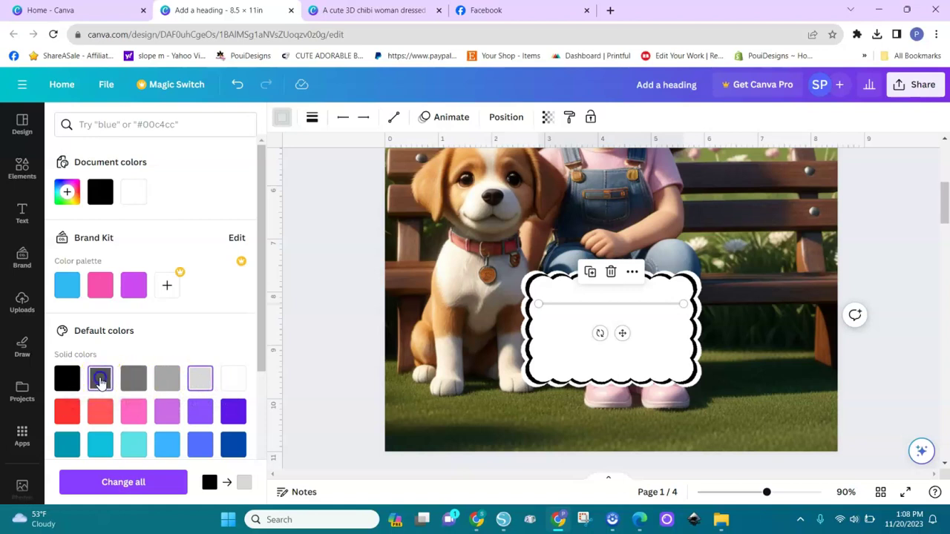
click(67, 381)
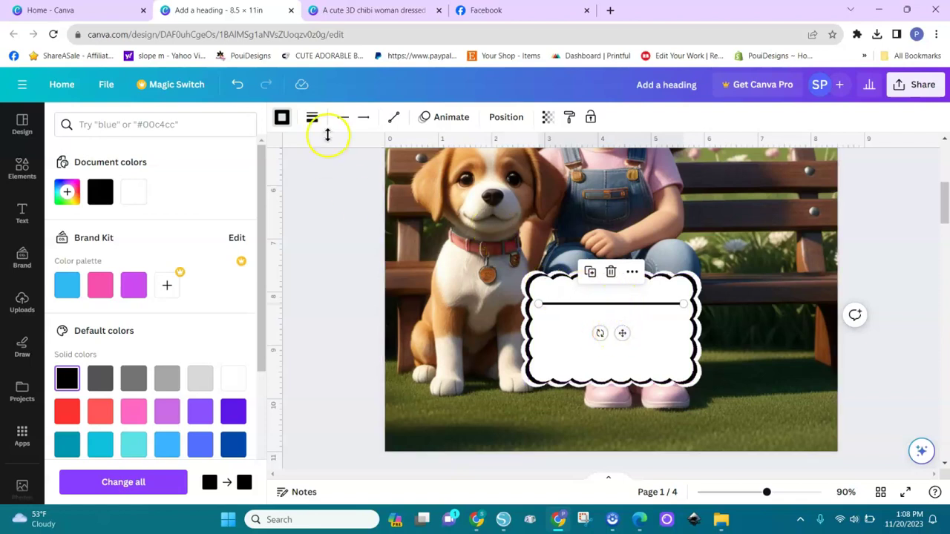
- Set the weight of the label's line to 2
click(312, 118)
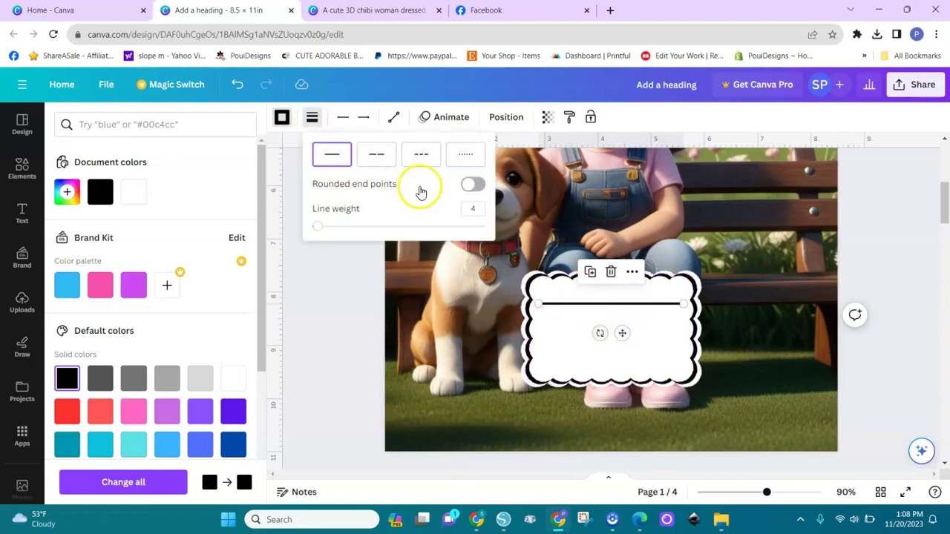
drag(319, 231, 313, 228)
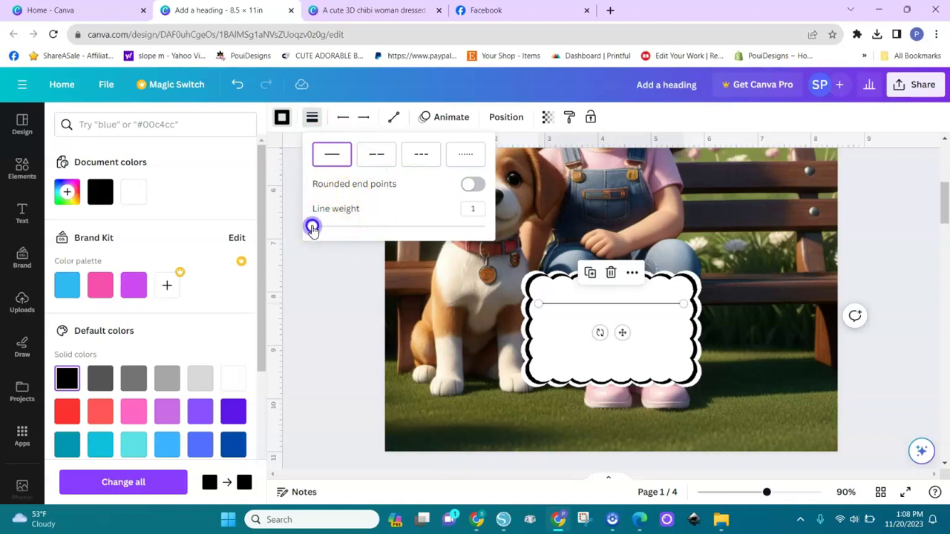
drag(313, 230, 314, 230)
click(613, 315)
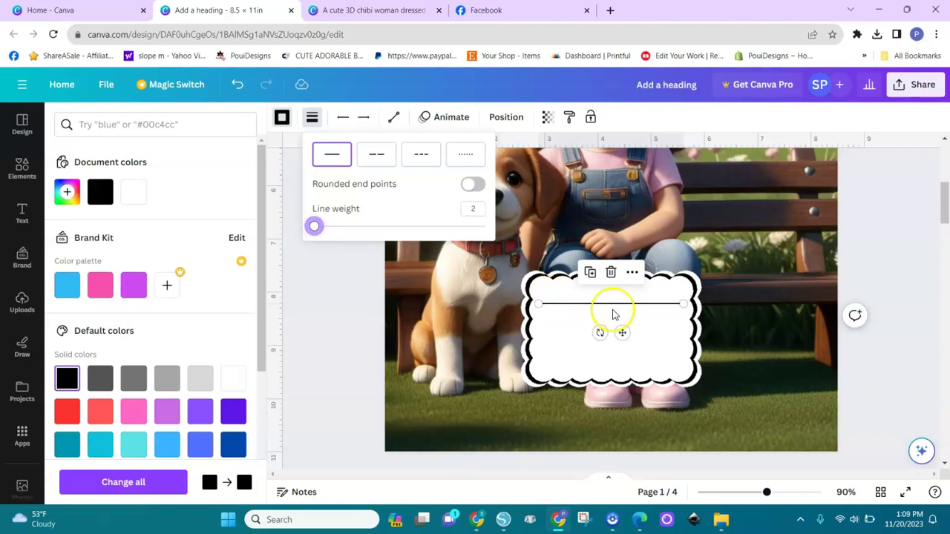
- Duplicate the label's line twice and space the copies evenly below it to make three writing lines
click(590, 273)
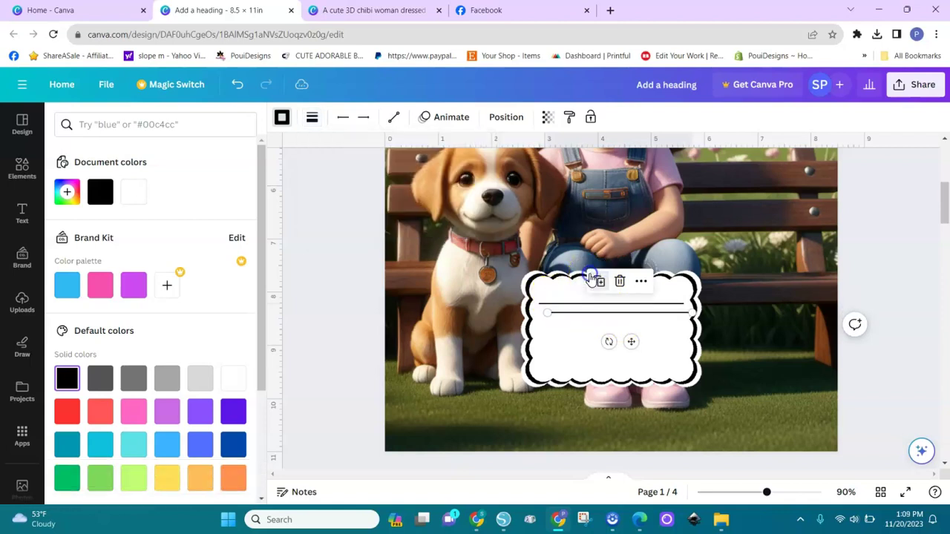
drag(631, 341, 623, 356)
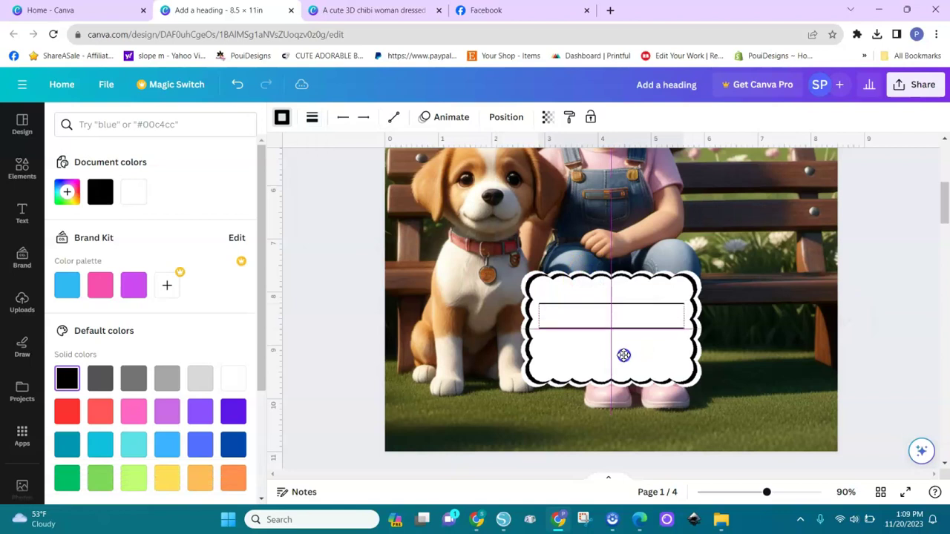
click(591, 297)
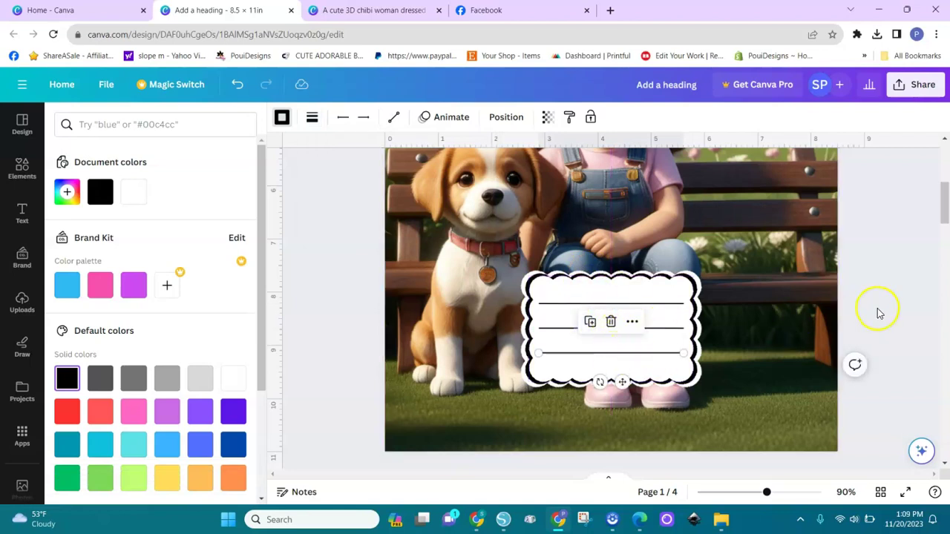
key(Escape)
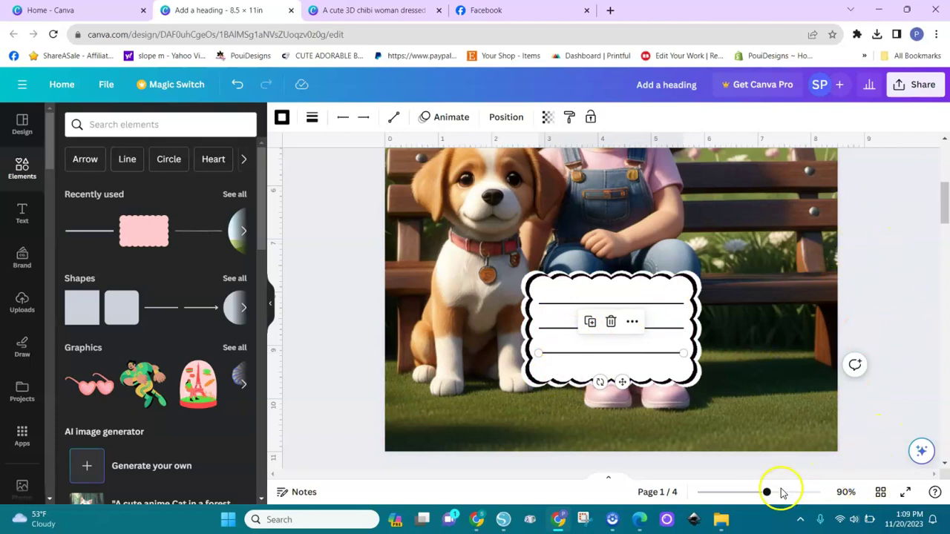
- Select all scalloped rectangles and writing lines of the label on page 1 and group them
drag(767, 495, 726, 496)
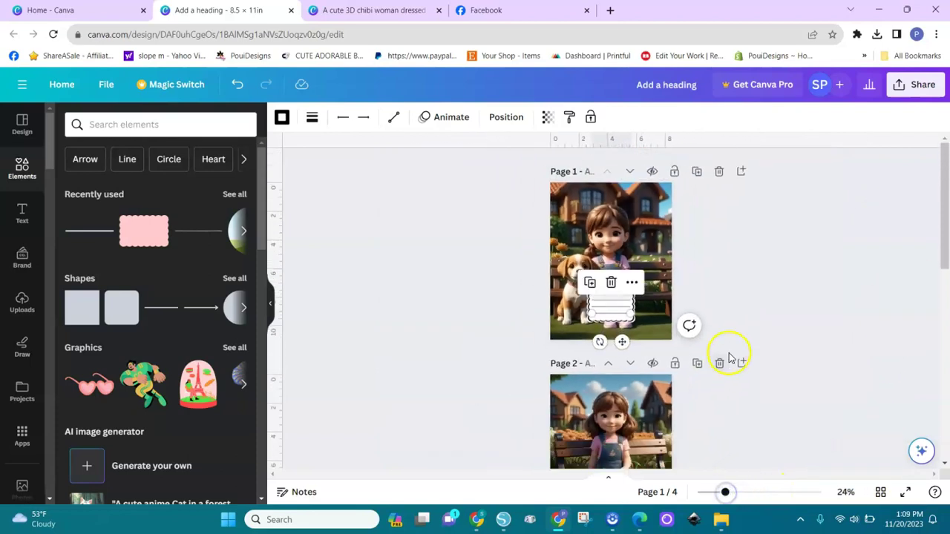
drag(710, 264, 577, 350)
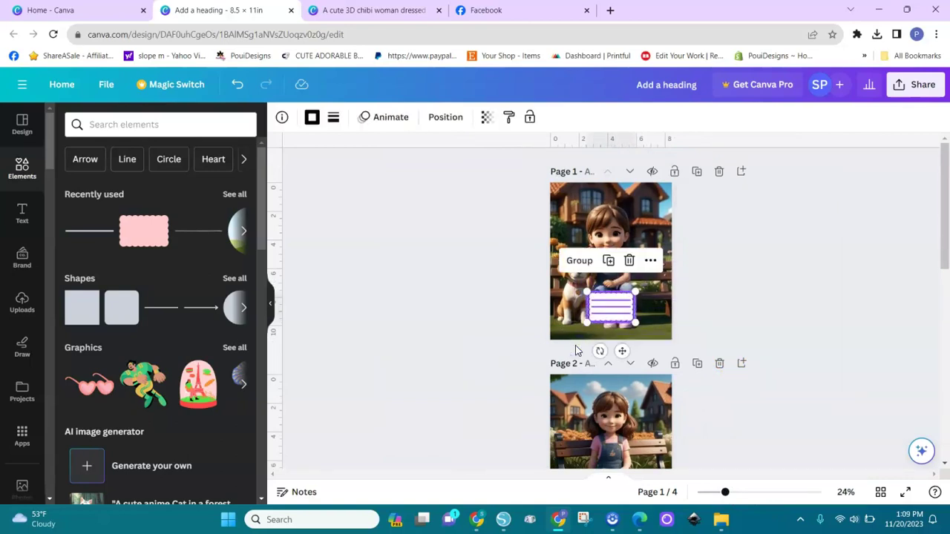
key(ctrl+g)
click(629, 315)
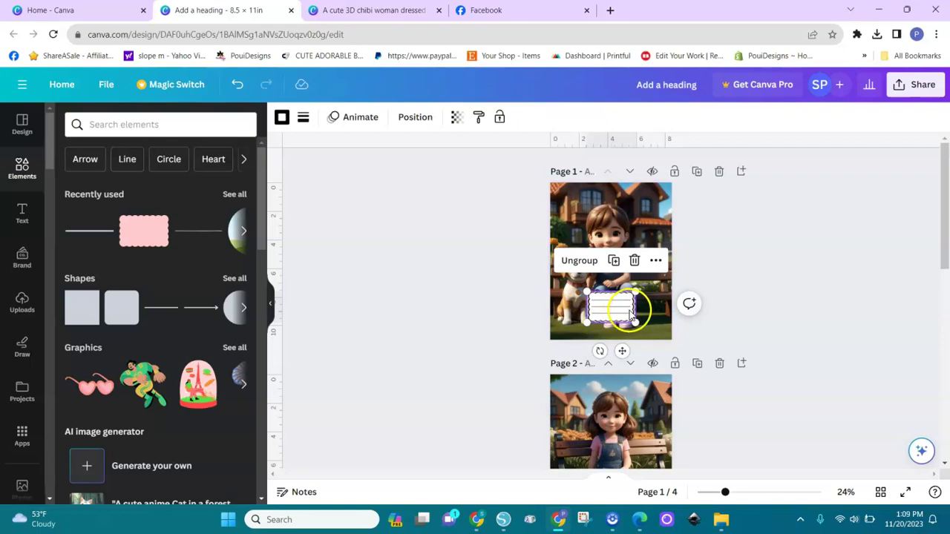
- Copy the grouped label and place the copy on page 2, over the girl's lower legs beside the puppy
right_click(613, 305)
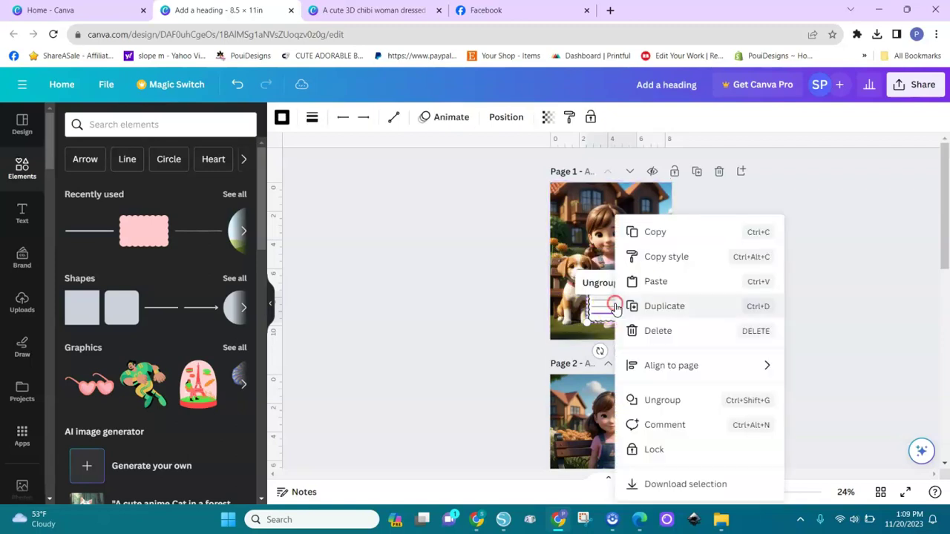
click(654, 233)
drag(945, 260, 945, 308)
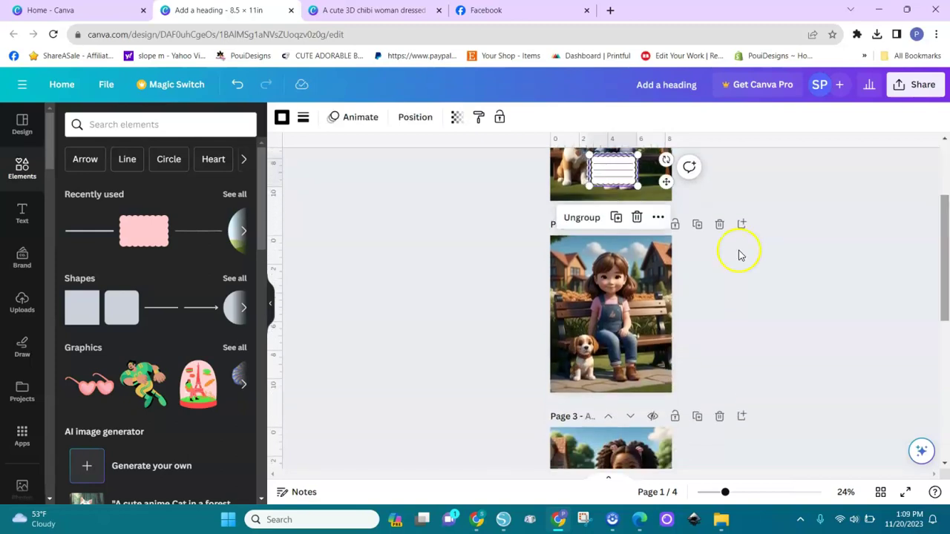
drag(611, 171, 613, 360)
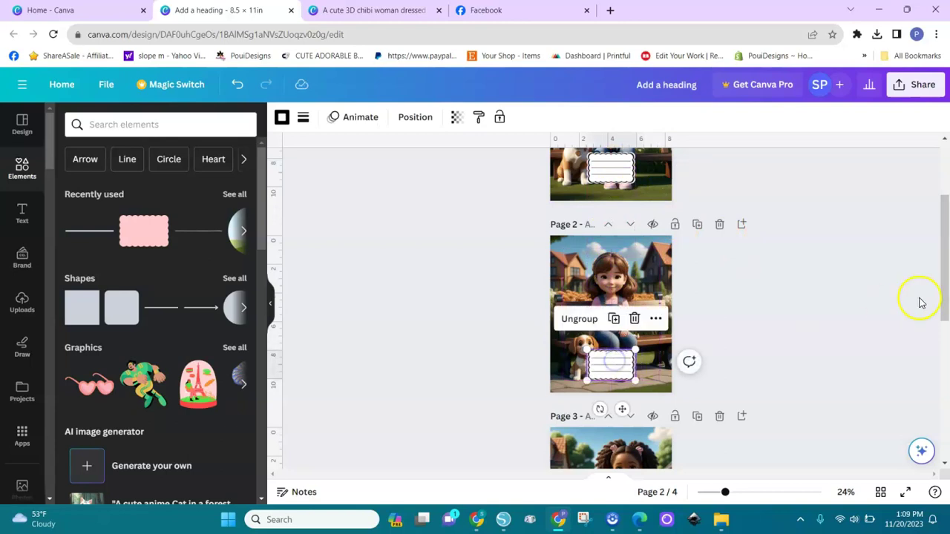
- Paste the grouped label onto page 3 over the girl's lower legs
drag(946, 301, 947, 388)
click(613, 332)
key(ctrl+v)
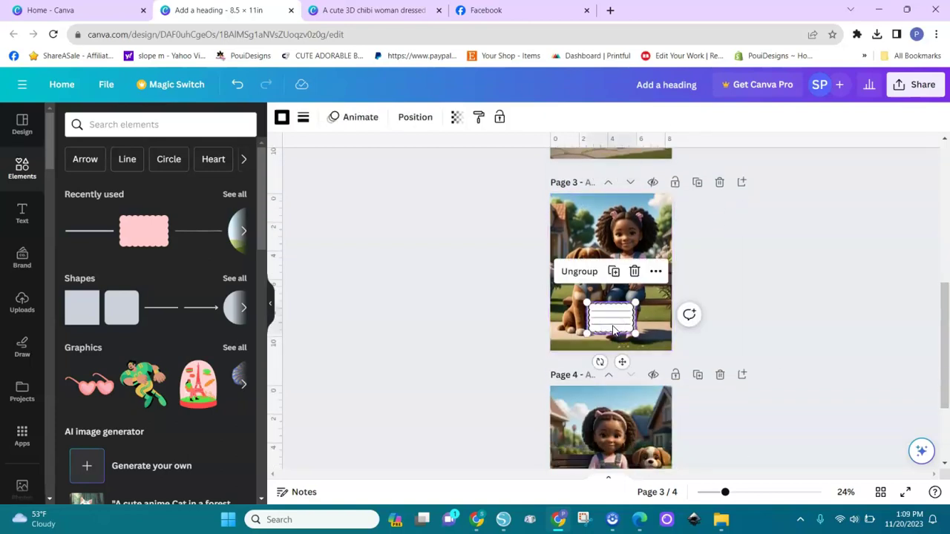
- Place a copy of the grouped label on page 4, over the girl's lower legs beside the puppy
drag(948, 371, 948, 418)
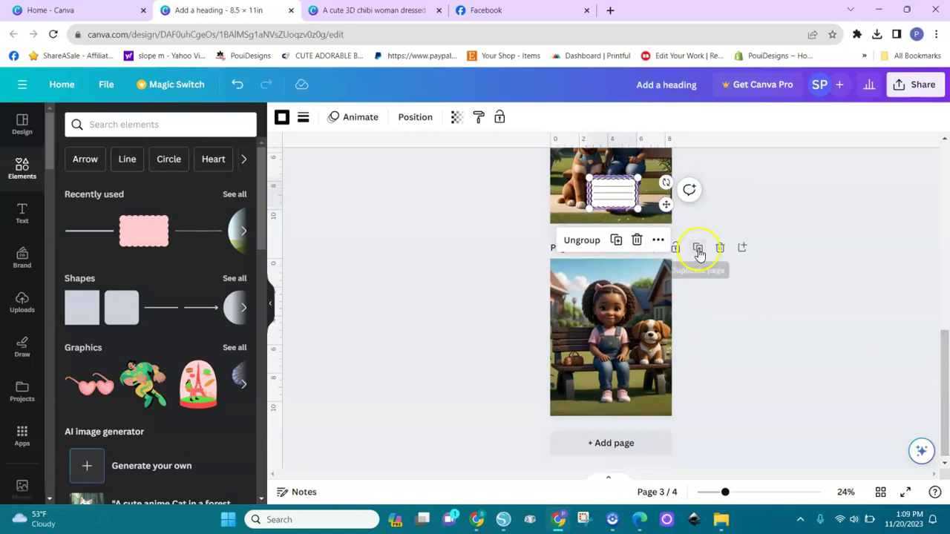
drag(611, 194, 610, 375)
click(729, 400)
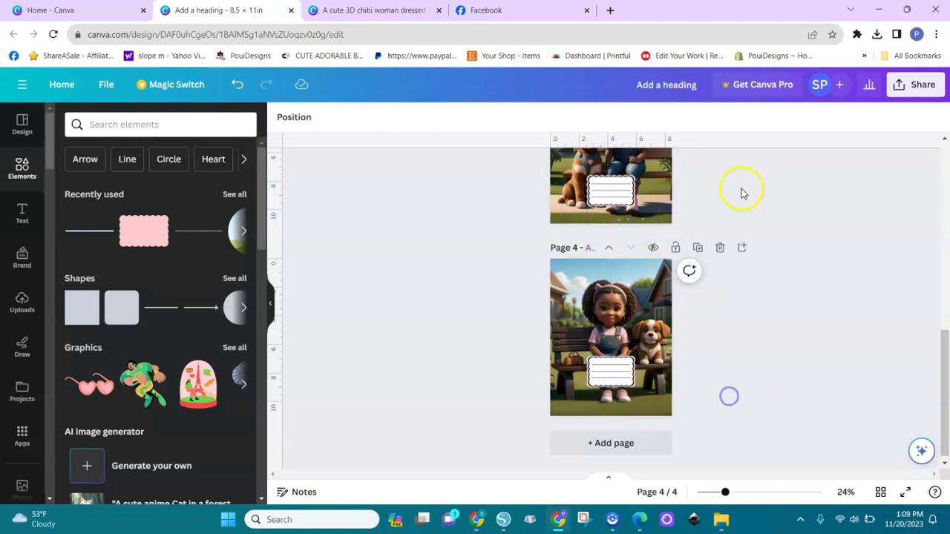
- Download all four pages of the cover design as a PDF Print file
drag(944, 421, 938, 225)
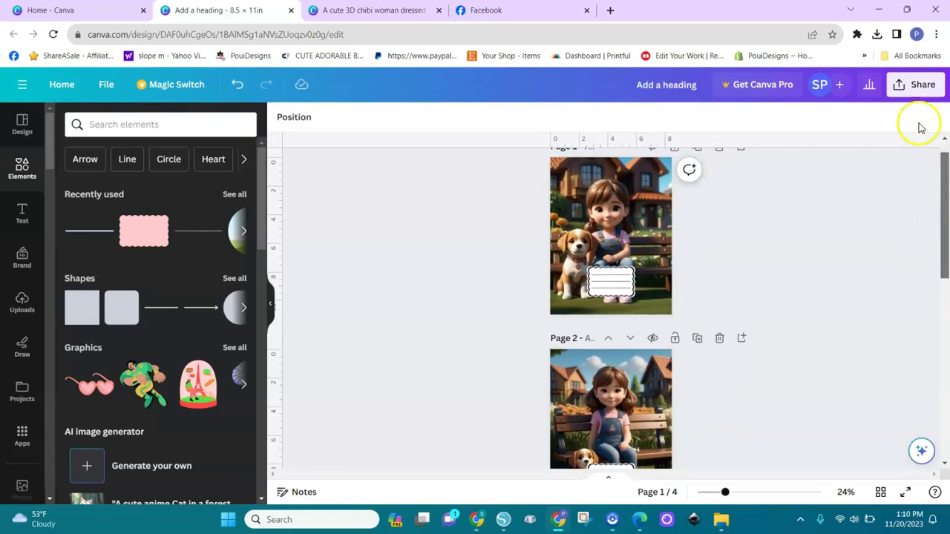
click(917, 84)
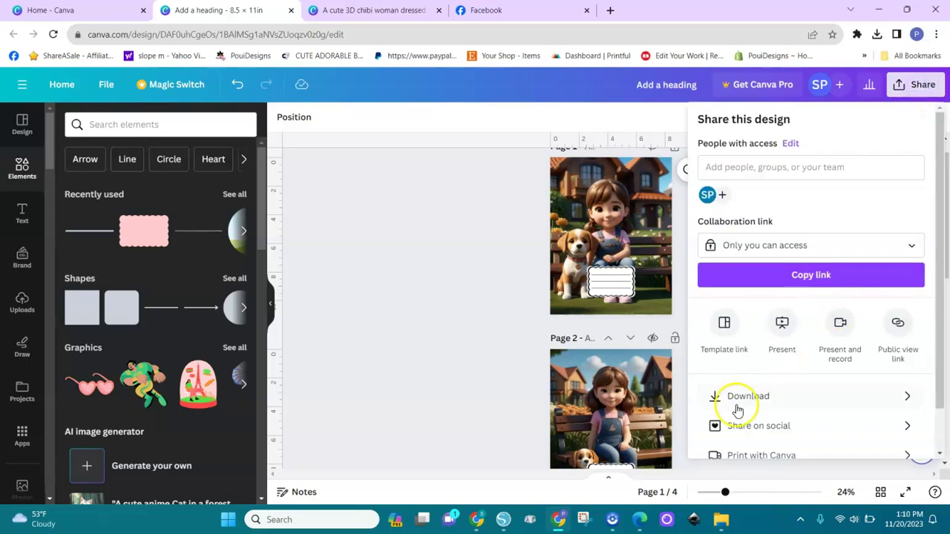
click(749, 397)
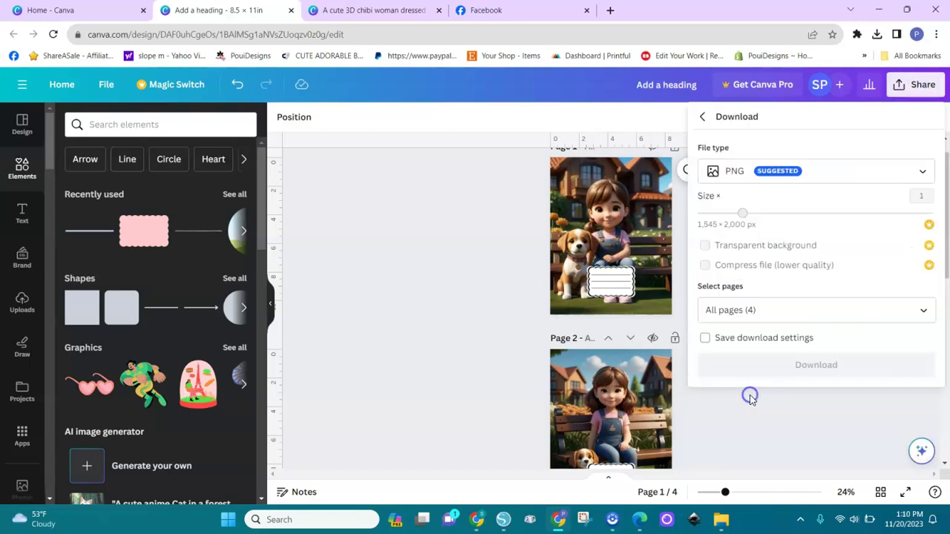
click(920, 174)
drag(930, 230, 928, 272)
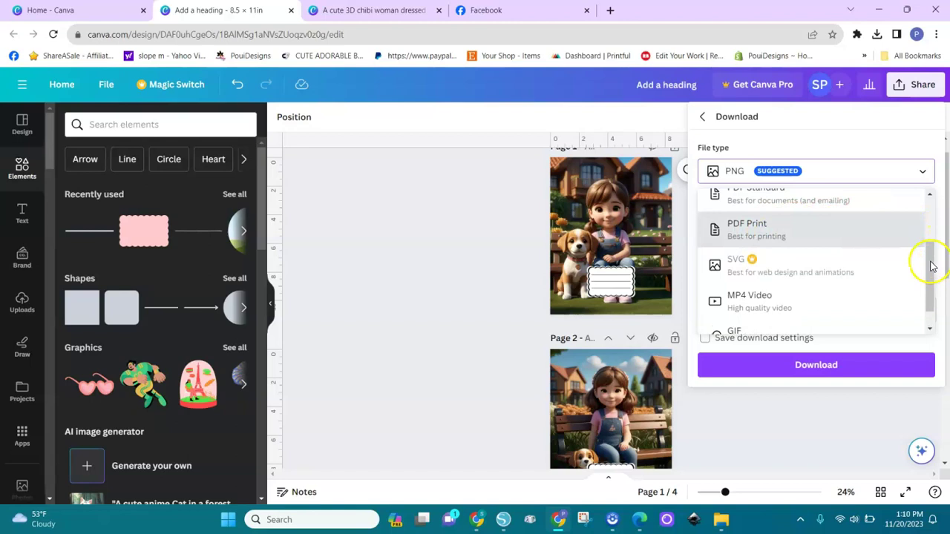
click(812, 231)
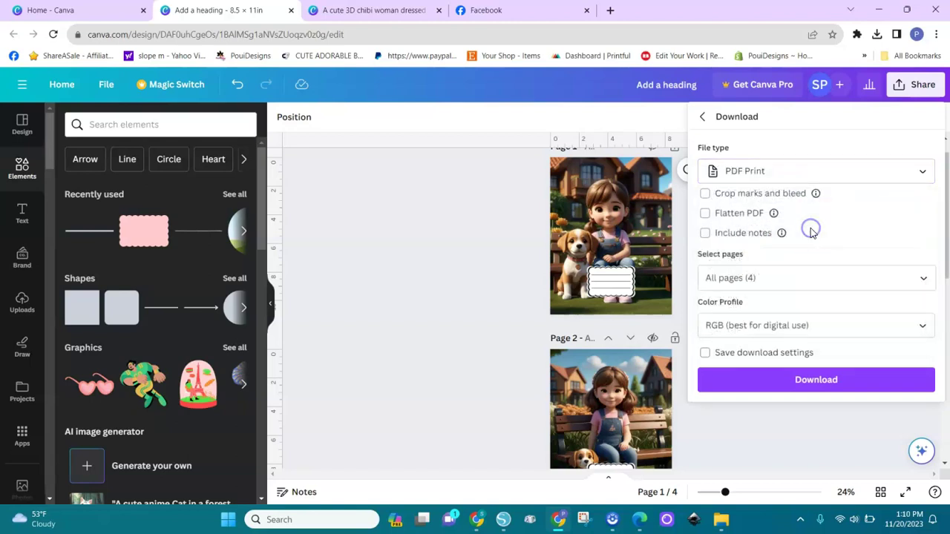
click(810, 383)
click(918, 85)
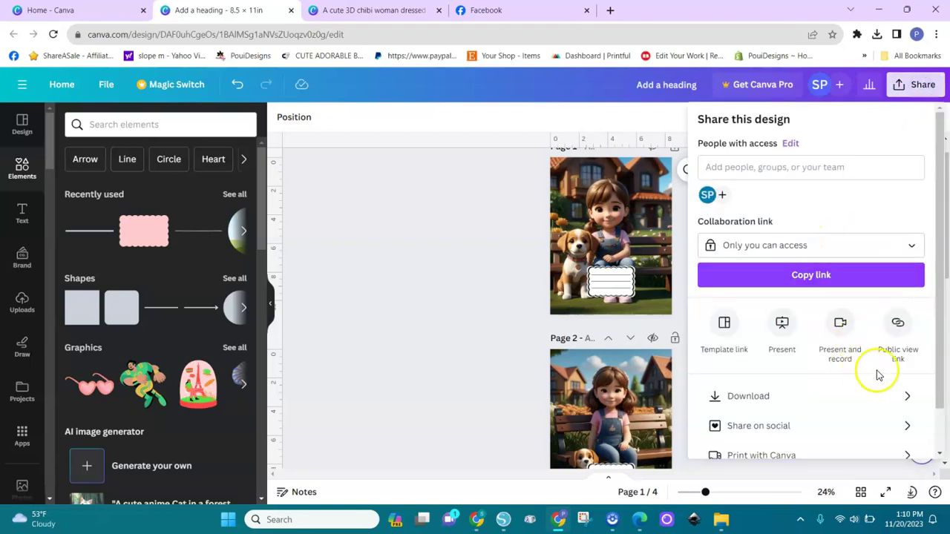
click(905, 396)
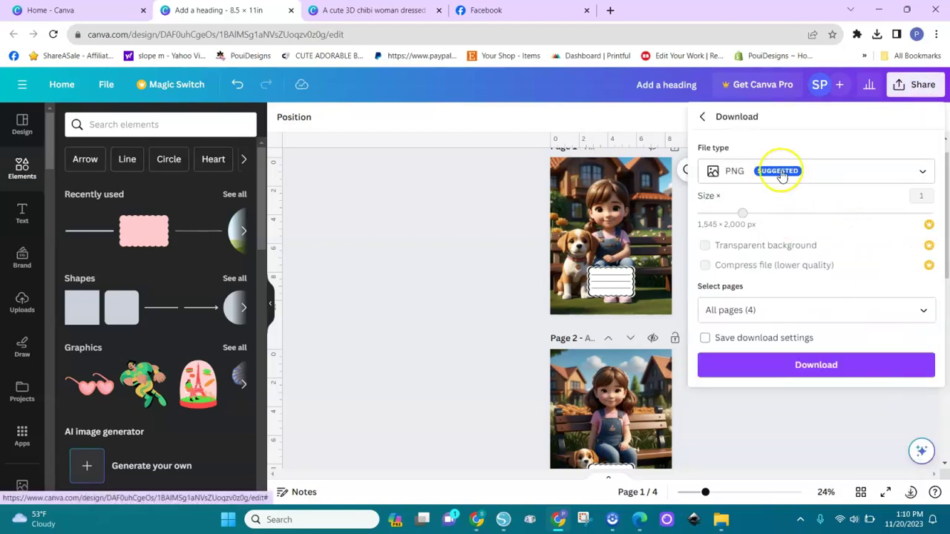
click(815, 383)
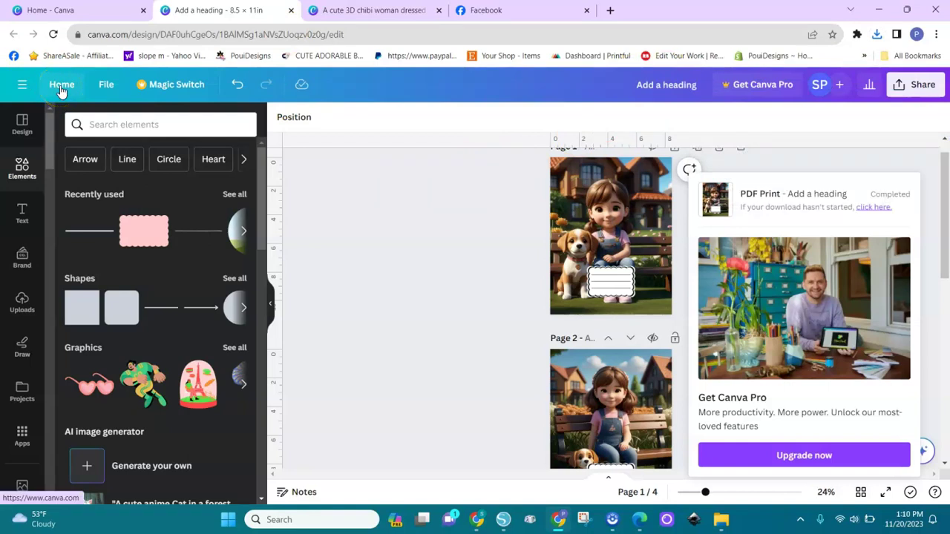
- Start a new custom-size design from the home page with inches as the unit
click(61, 88)
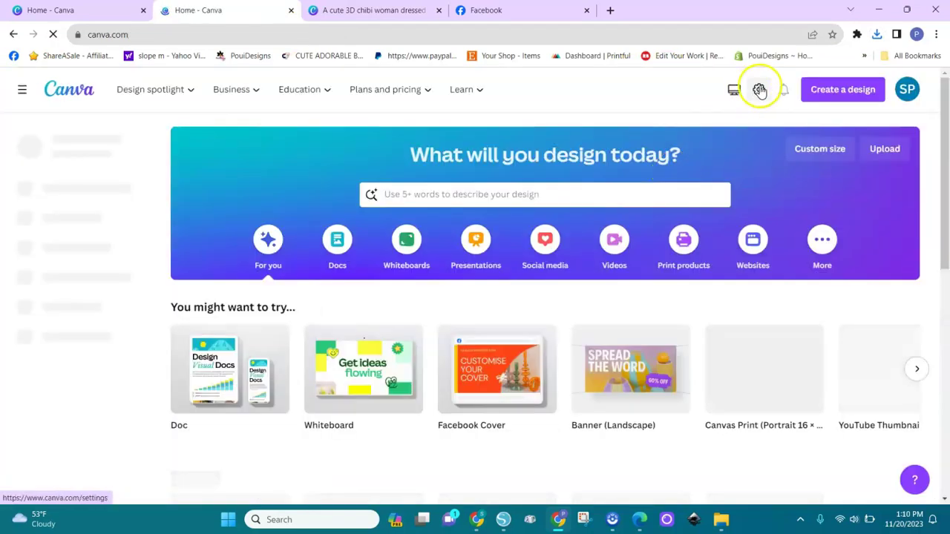
click(839, 89)
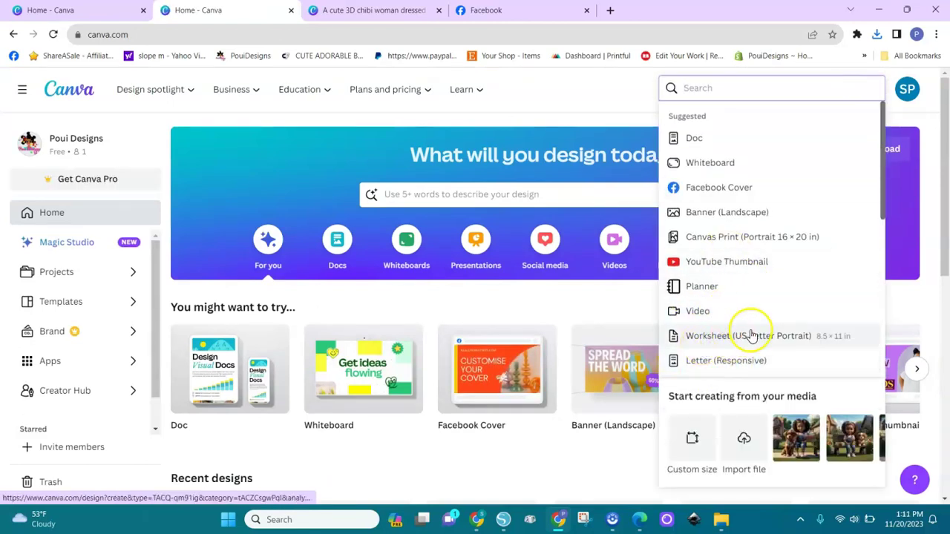
click(687, 439)
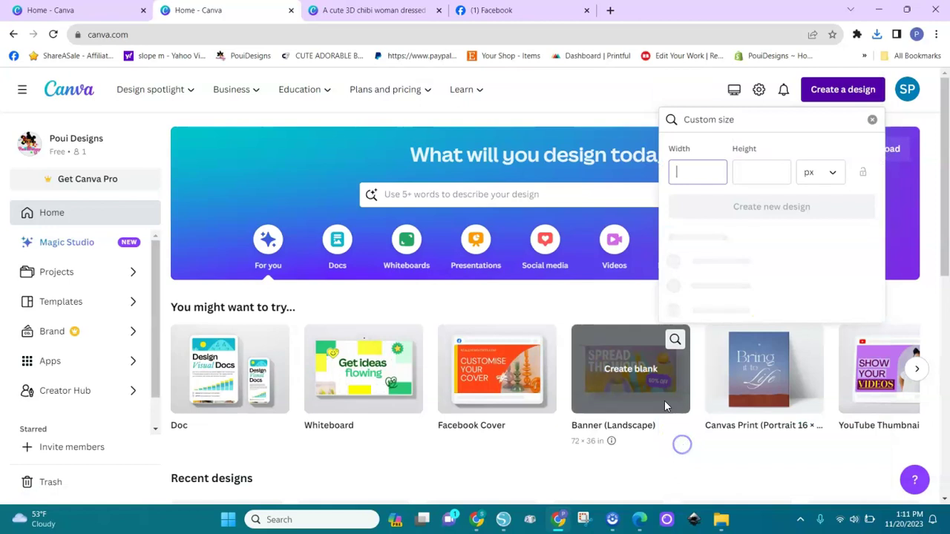
click(826, 172)
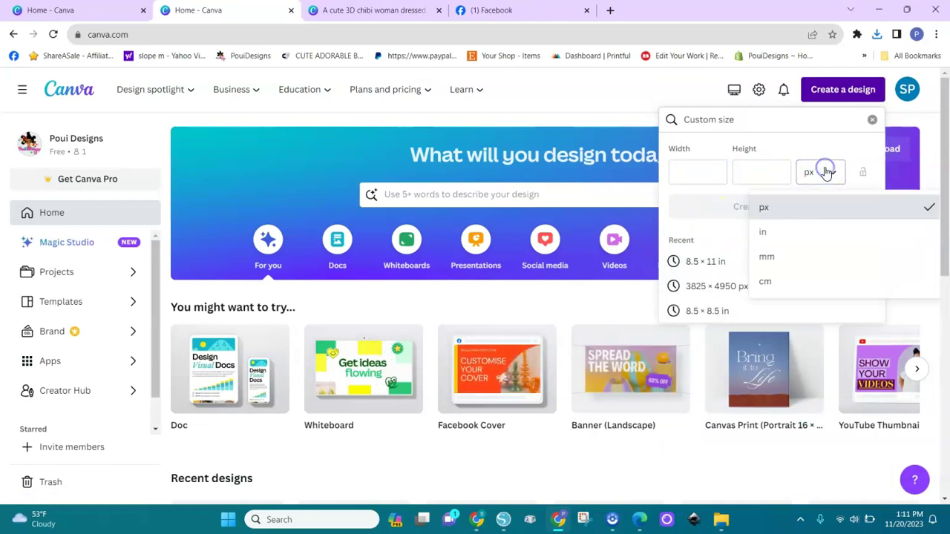
click(764, 232)
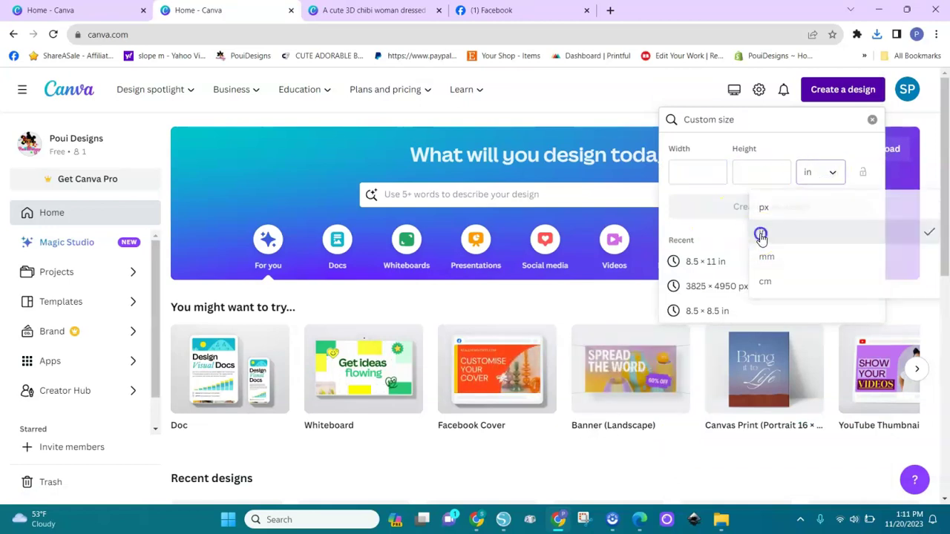
- Set the custom size to 11 in wide and 8.5 in high and create the blank design
click(683, 173)
text(1)
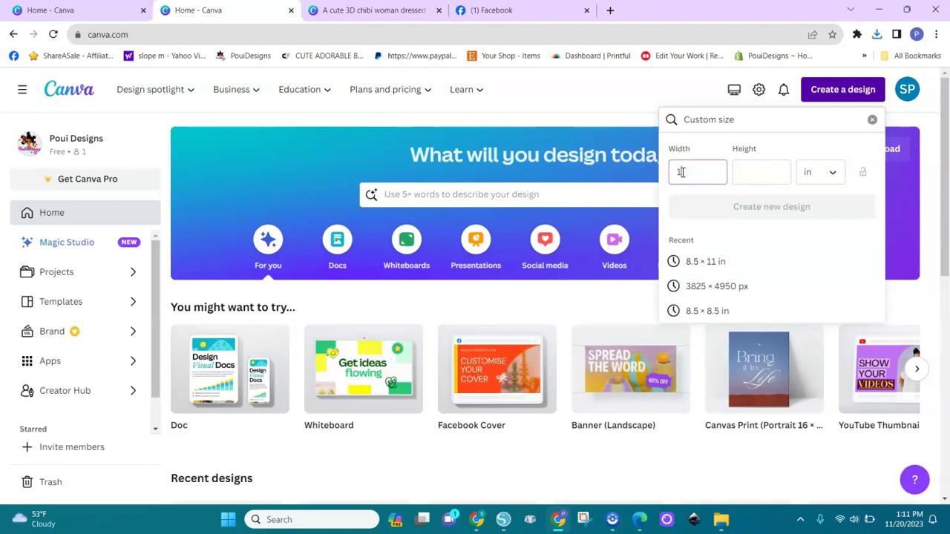
text(1)
click(751, 173)
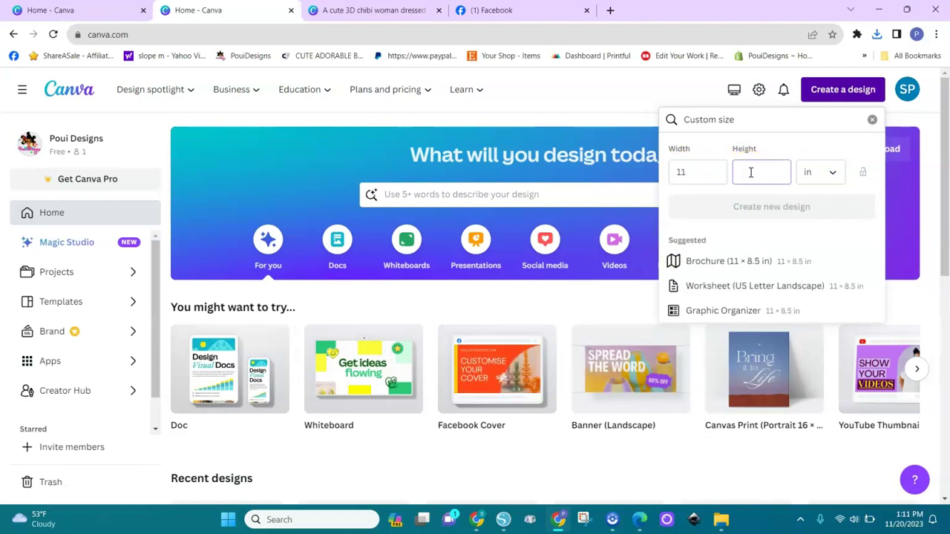
text(8.5)
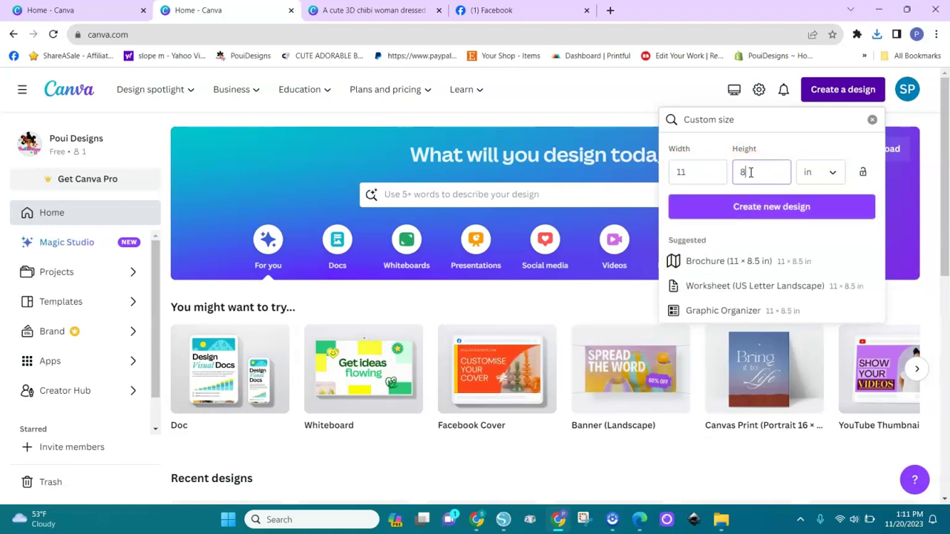
click(773, 208)
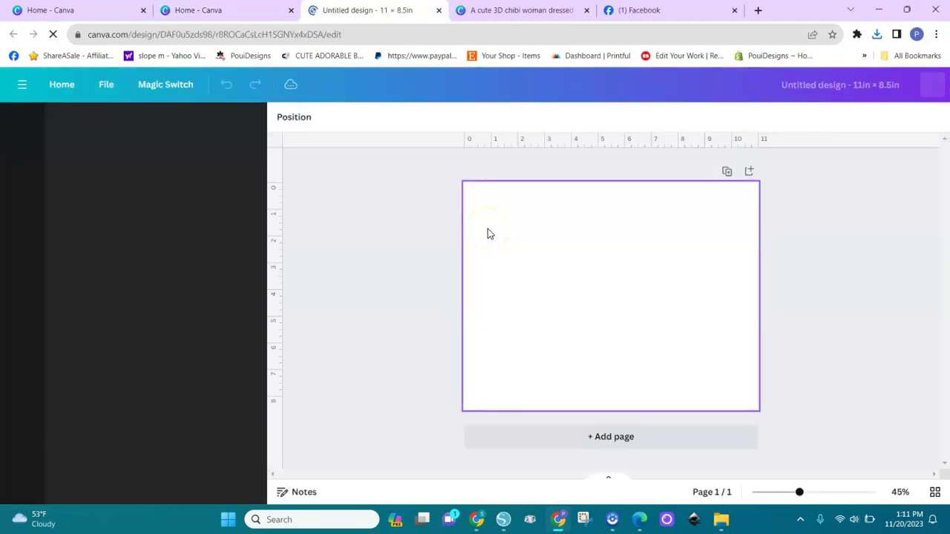
click(530, 192)
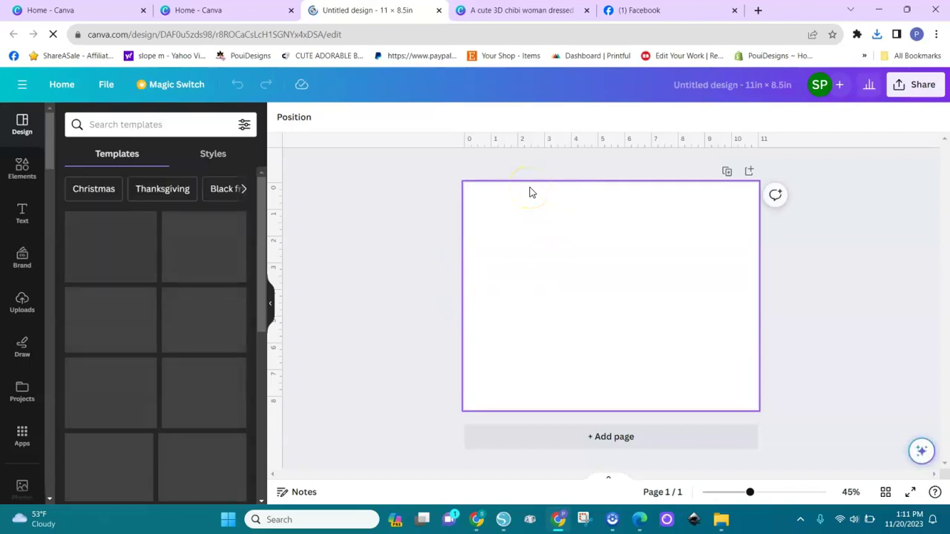
click(558, 256)
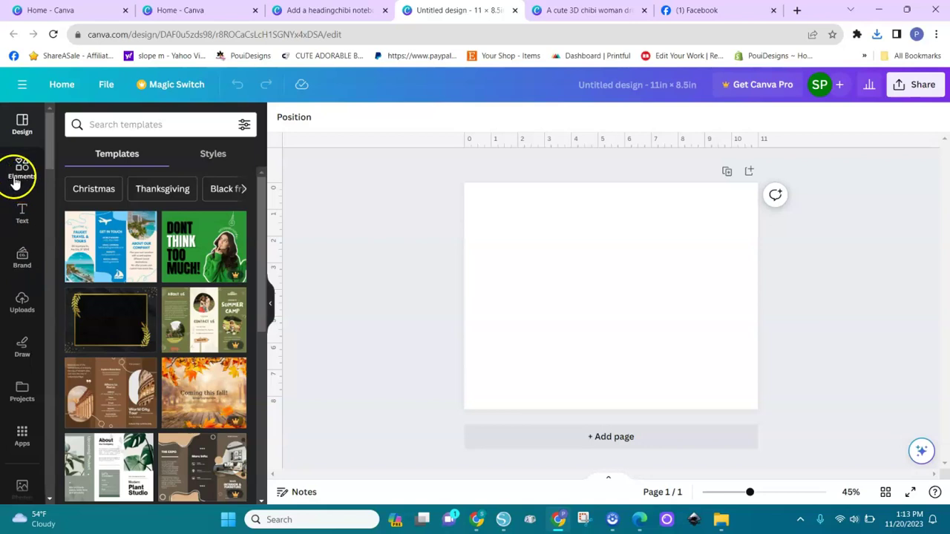
- Upload the cover image "Add a headingchibi notebook" from the Downloads folder
click(18, 313)
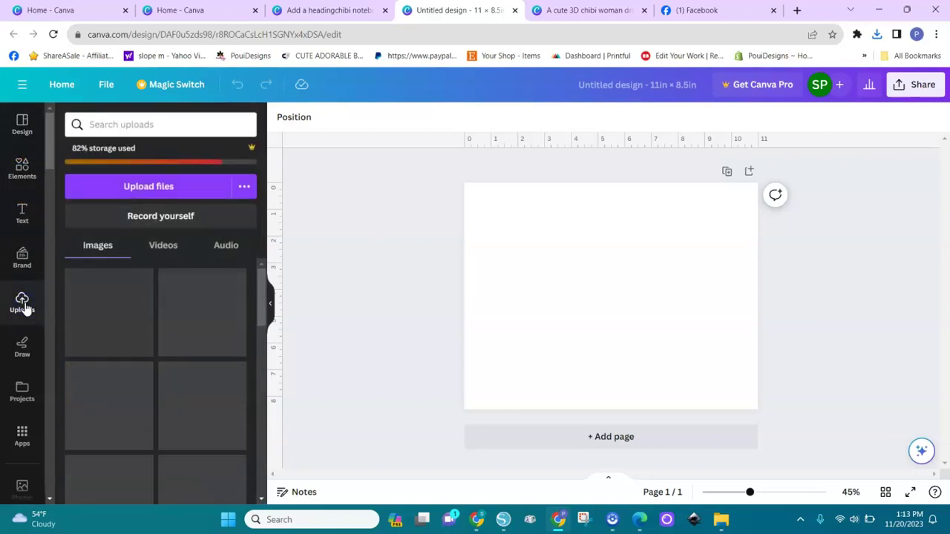
click(164, 191)
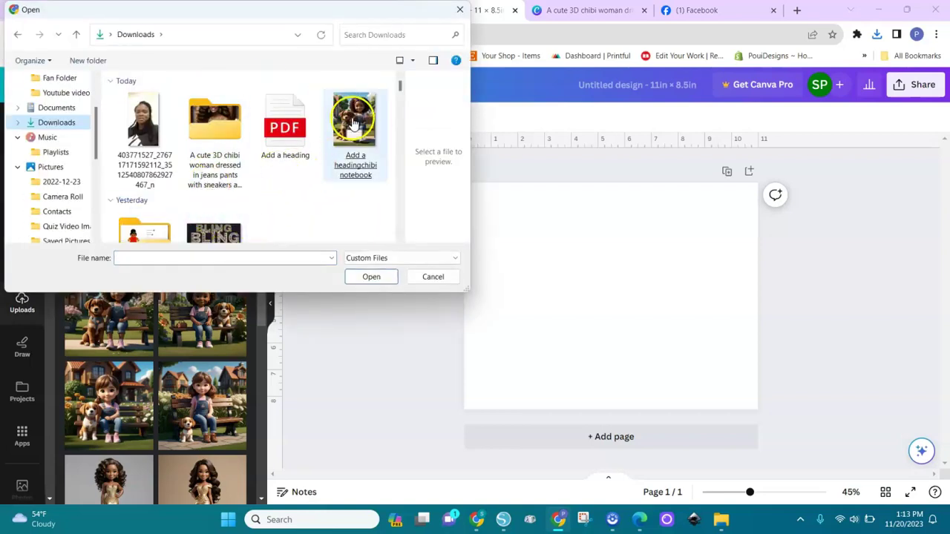
click(358, 117)
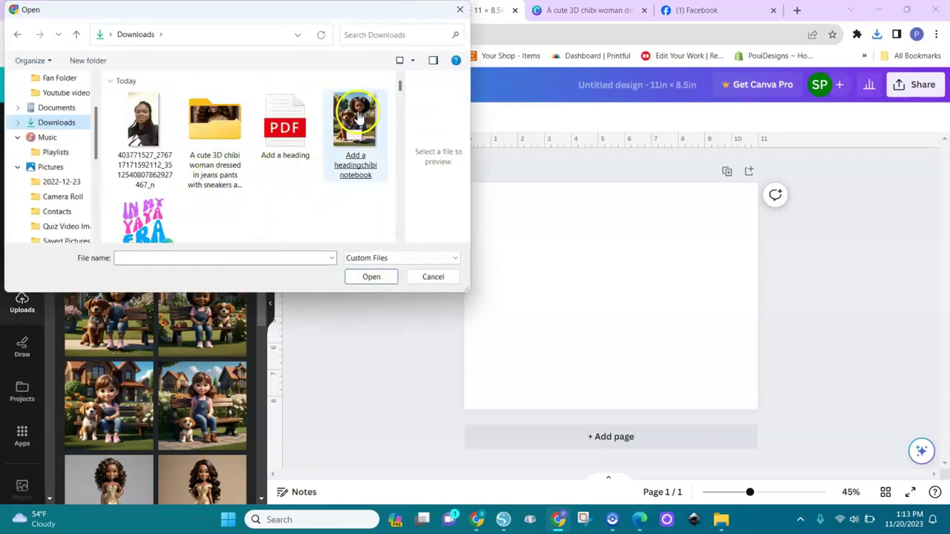
click(144, 122)
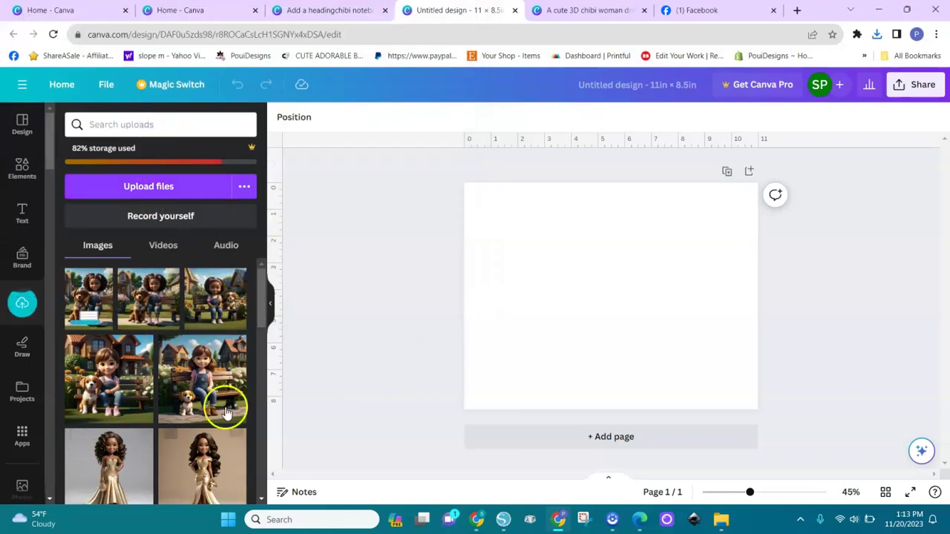
- Add the uploaded cover with the label to the page and shift it slightly right of centre, keeping it vertically centred
click(95, 300)
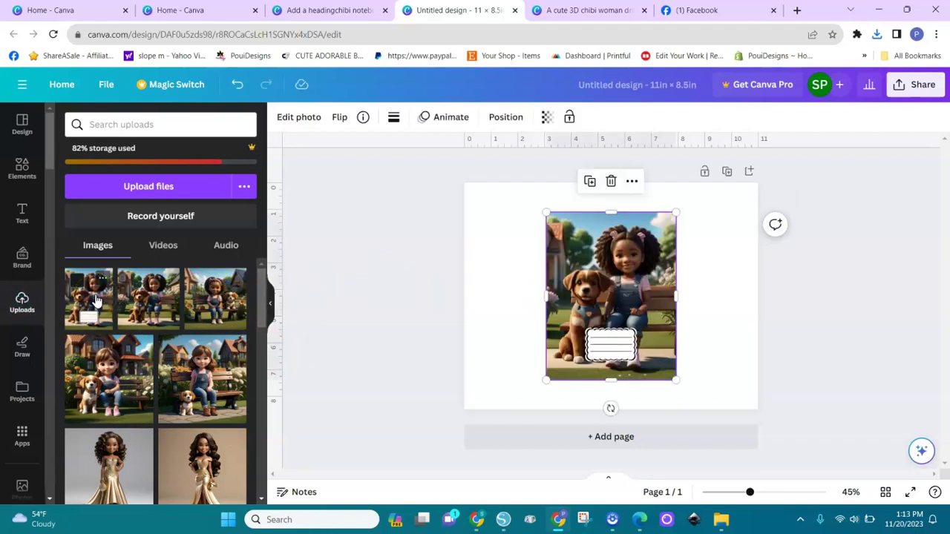
click(601, 301)
mouse_move(624, 300)
mouse_down()
mouse_move(657, 301)
mouse_move(649, 288)
mouse_move(626, 295)
mouse_up()
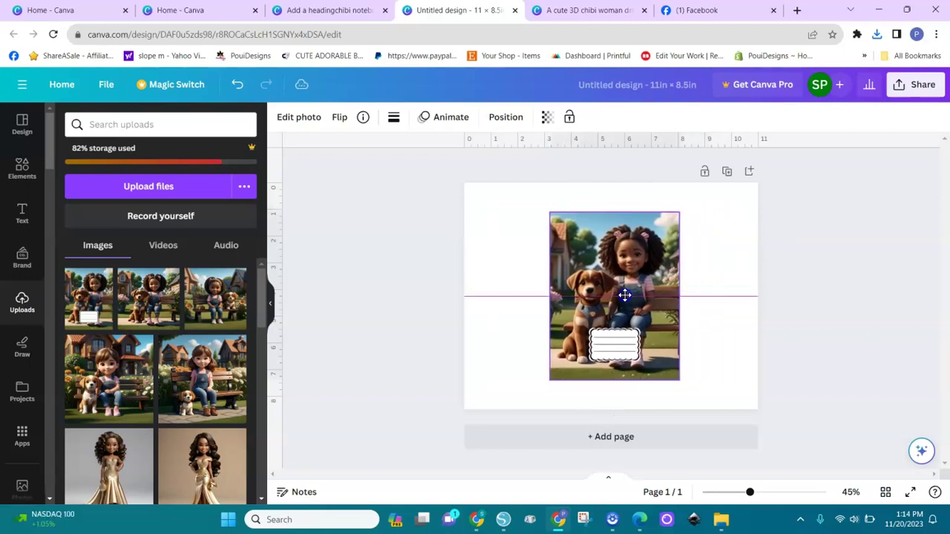
mouse_move(657, 333)
mouse_down()
mouse_move(638, 334)
mouse_move(667, 336)
mouse_up()
click(487, 303)
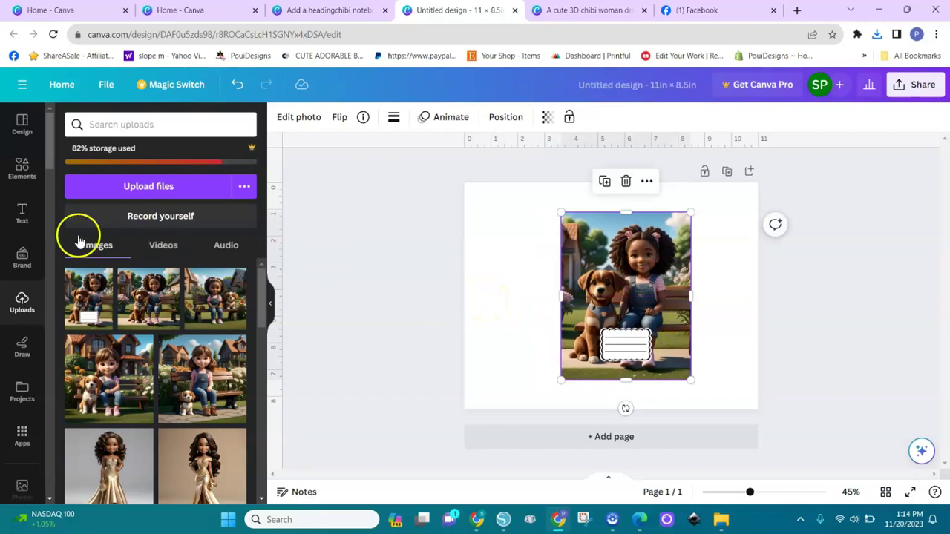
- Search the elements for "notebook spiral" and show all matching graphics
click(22, 169)
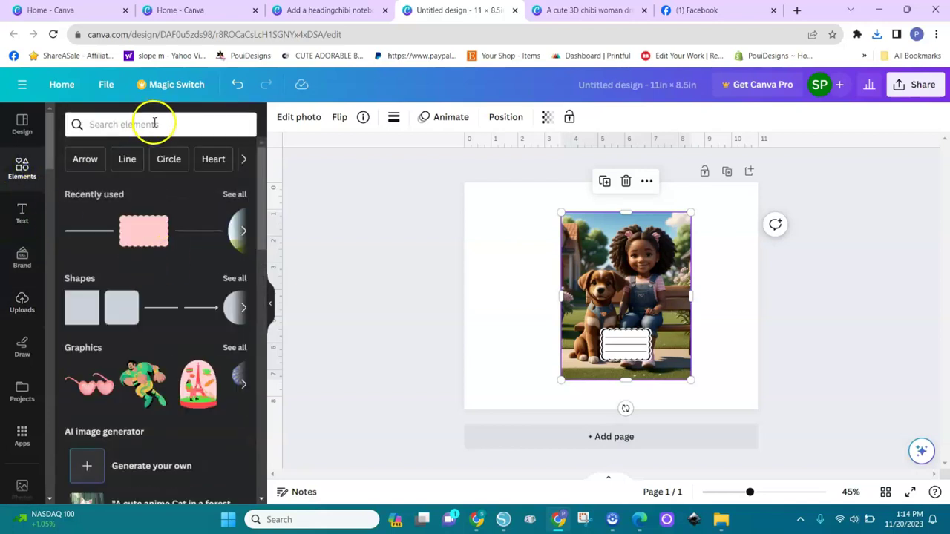
click(154, 124)
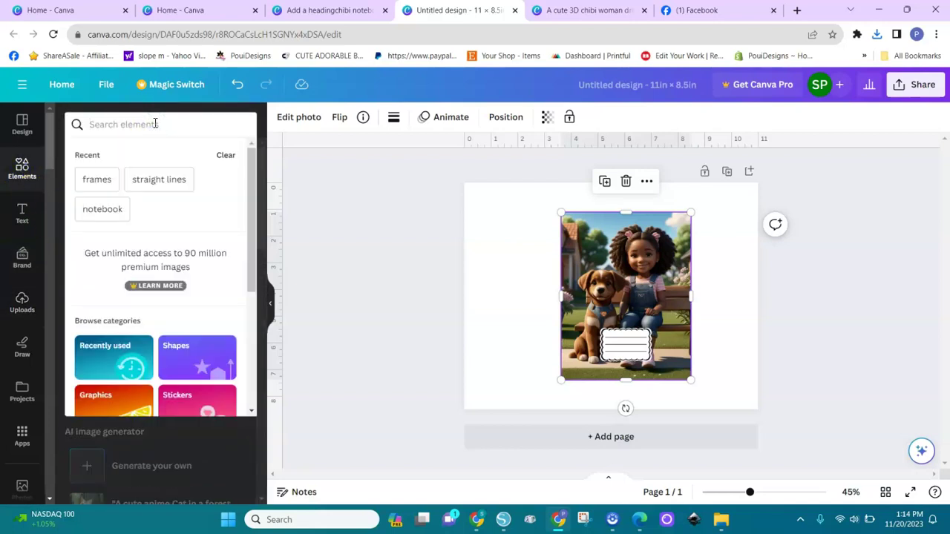
text(notebook r)
key(BackSpace)
text(spiral)
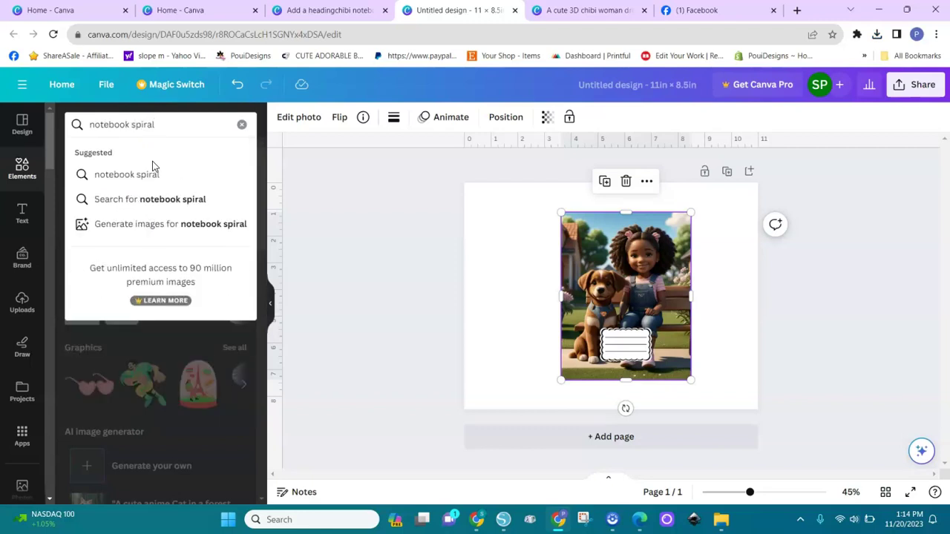
key(Return)
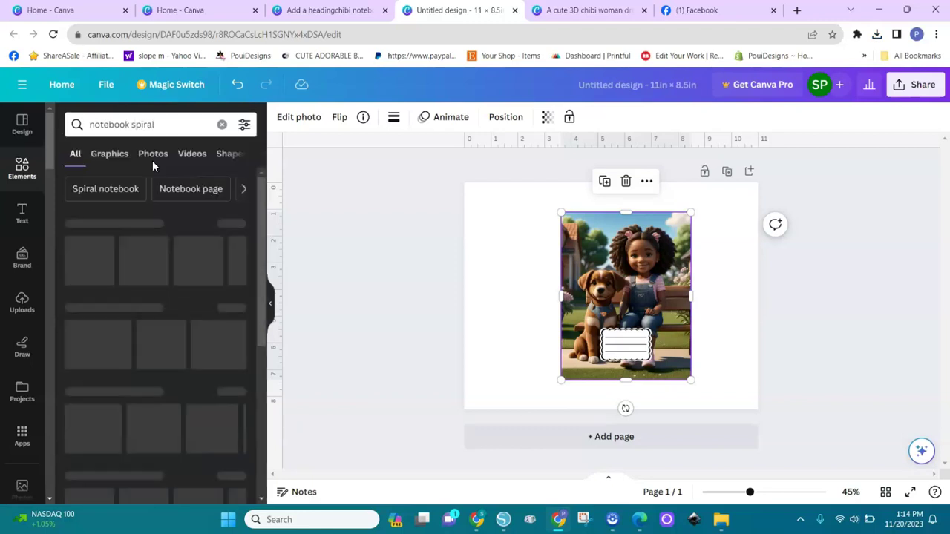
click(234, 225)
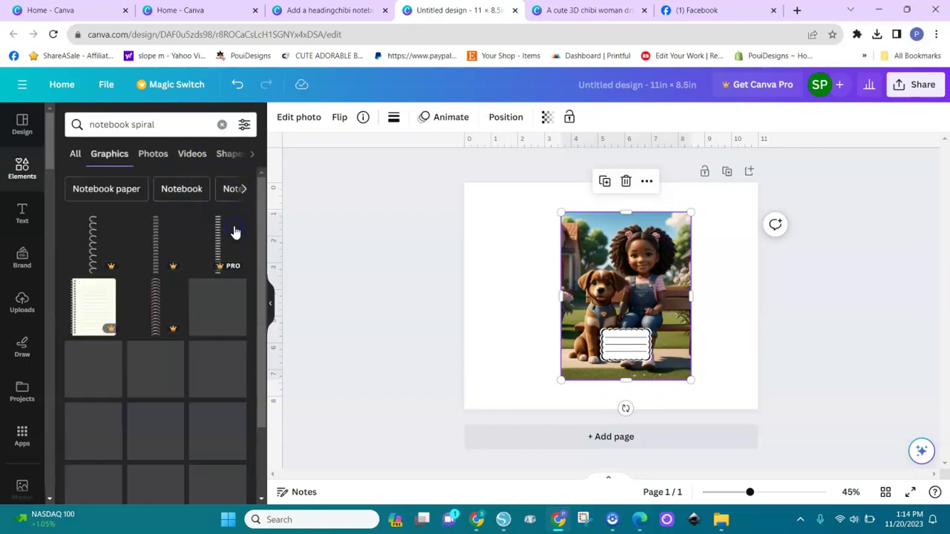
- Add a free vertical spiral binding graphic and move it onto the cover's left edge, flush with its top
drag(260, 219, 264, 245)
click(219, 255)
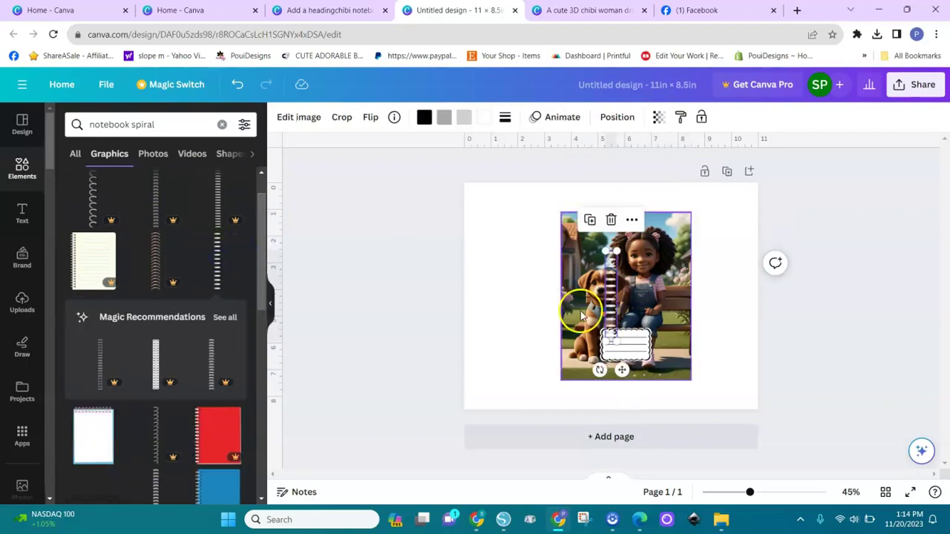
drag(612, 320, 562, 284)
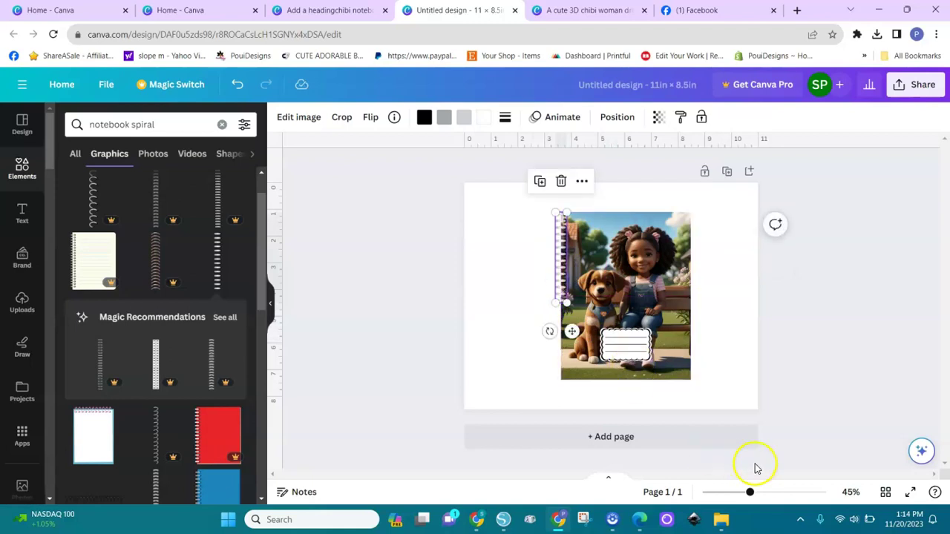
- Duplicate the spiral binding and place the copy below the original along the lower half of the cover's left edge
mouse_move(752, 494)
mouse_down()
mouse_move(776, 492)
mouse_move(769, 492)
mouse_up()
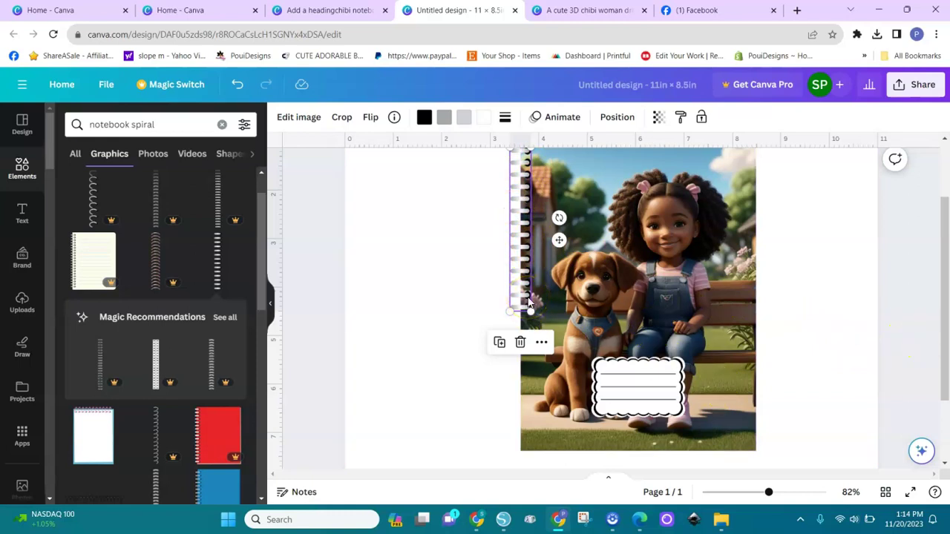
key(ctrl+d)
drag(530, 298, 523, 430)
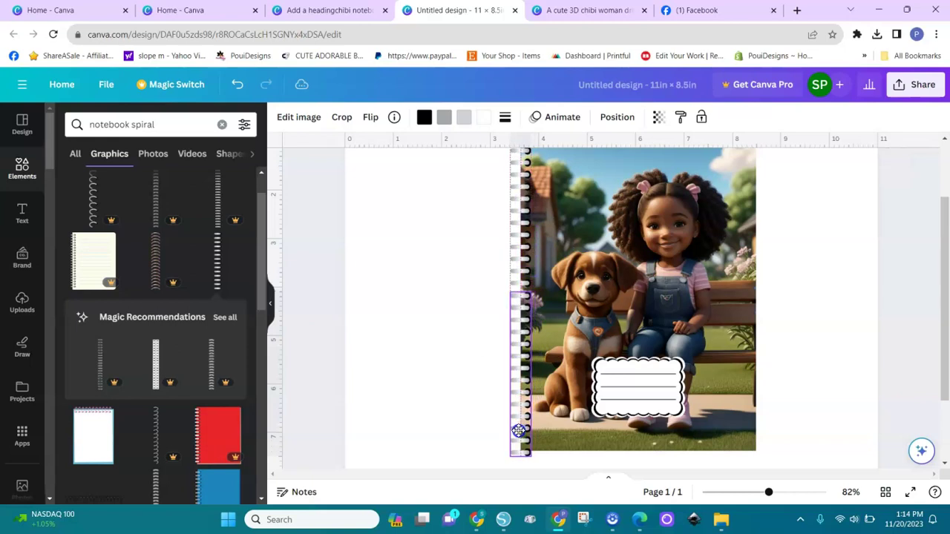
click(462, 393)
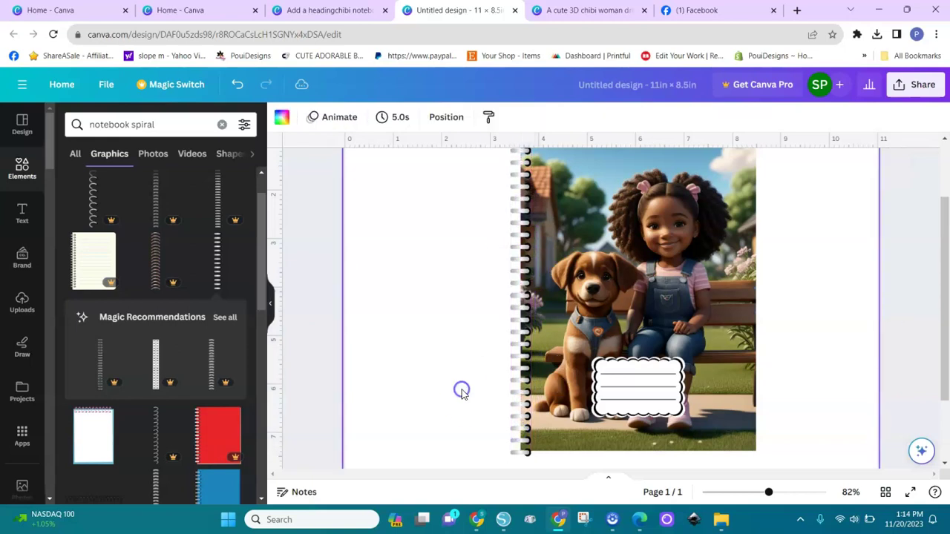
- Nudge the lower spiral copy upward so its rings overlap the upper spiral and end just above the cover's bottom edge
click(519, 308)
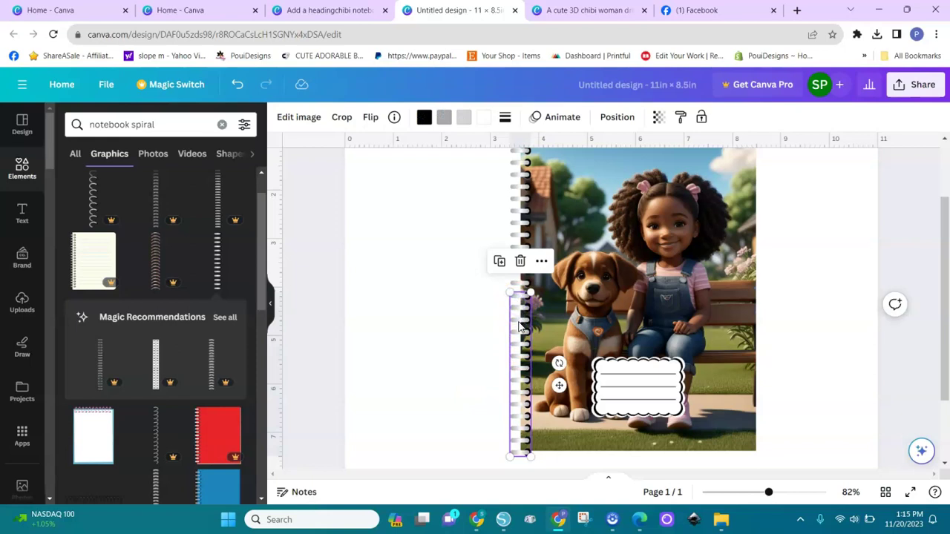
click(519, 322)
click(479, 339)
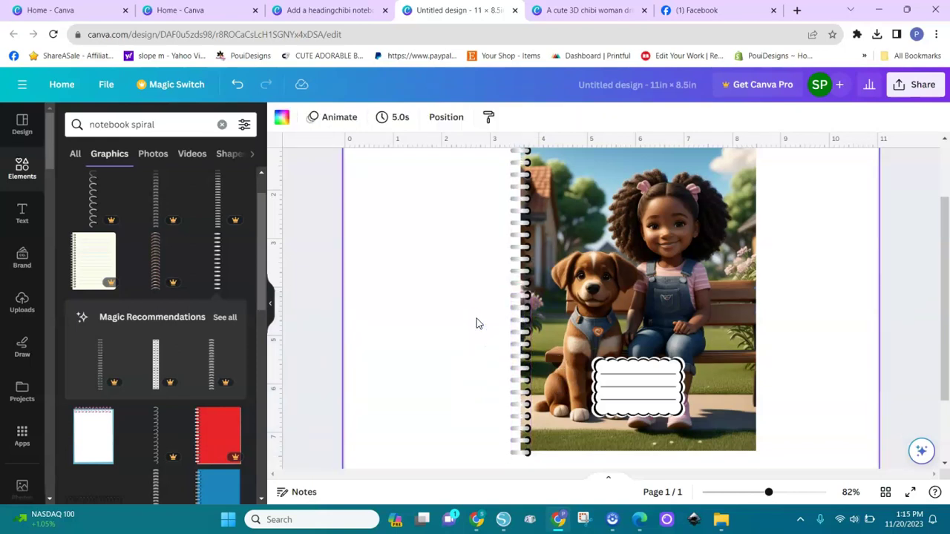
click(568, 353)
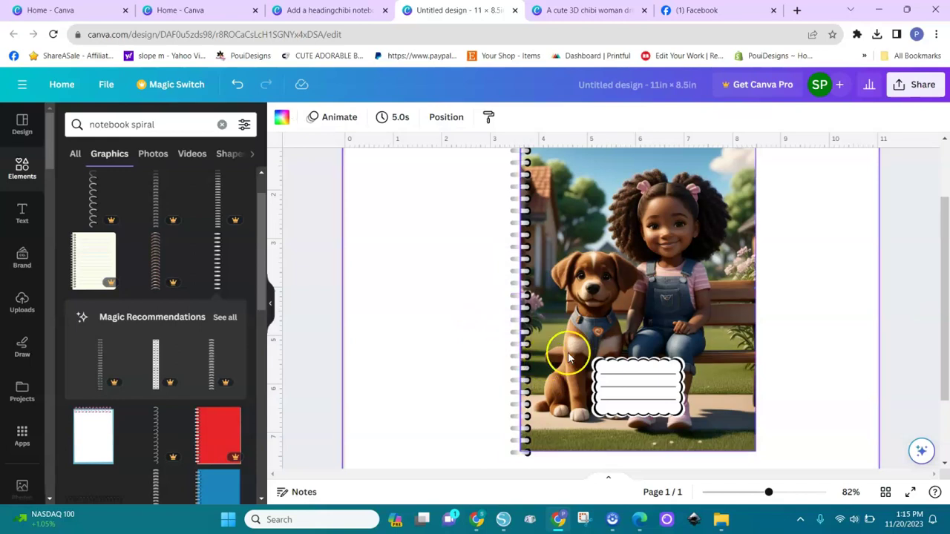
click(522, 408)
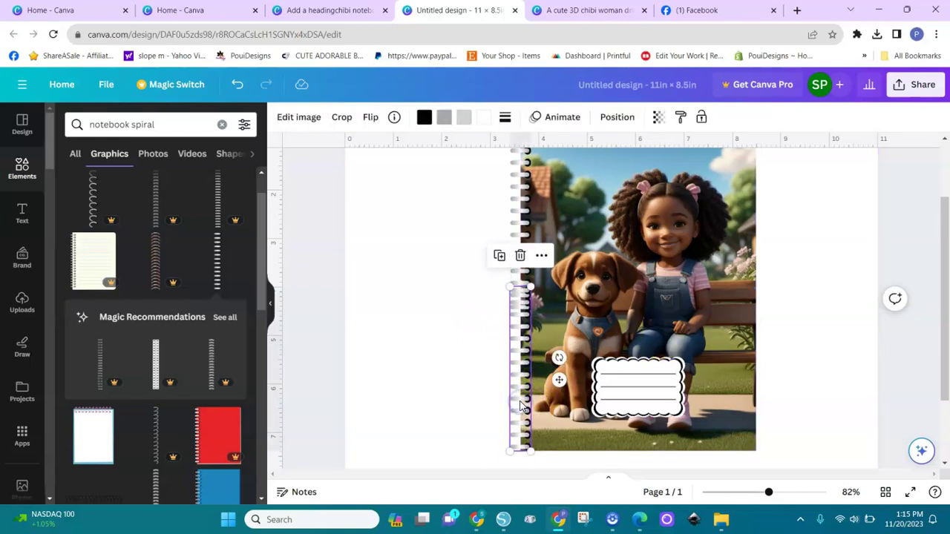
double_click(520, 400)
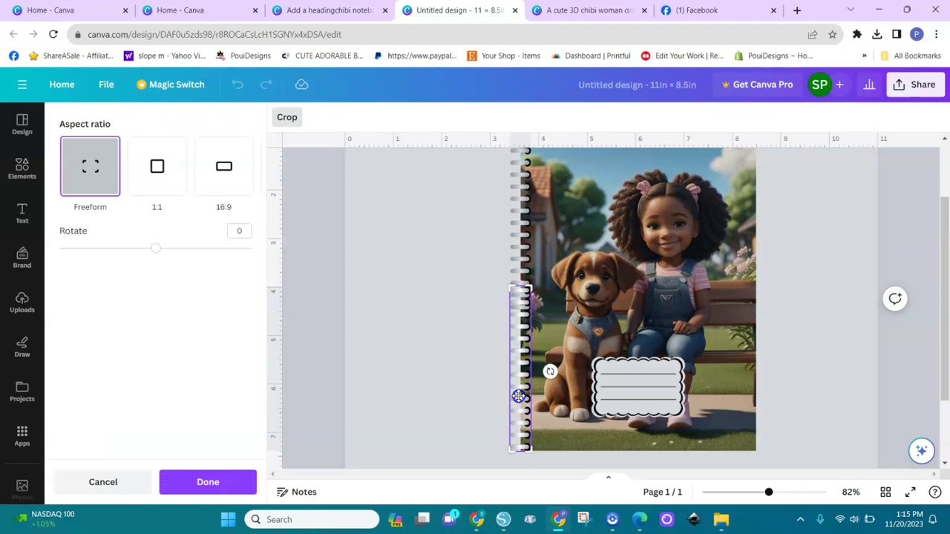
click(440, 380)
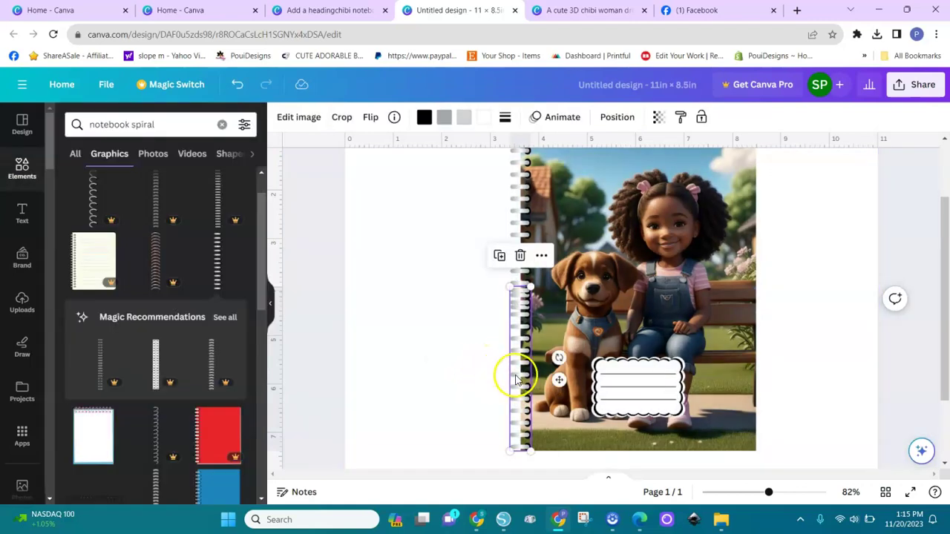
drag(523, 379, 522, 369)
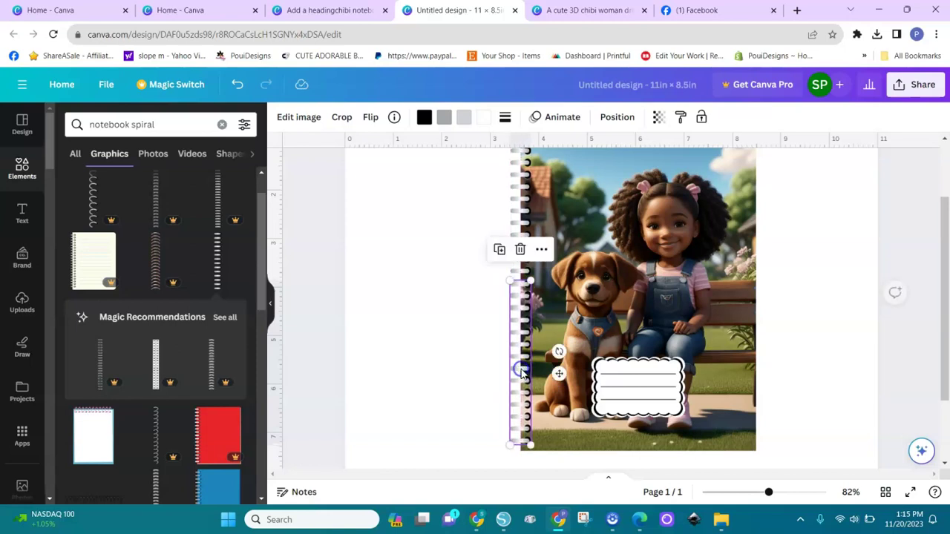
click(470, 386)
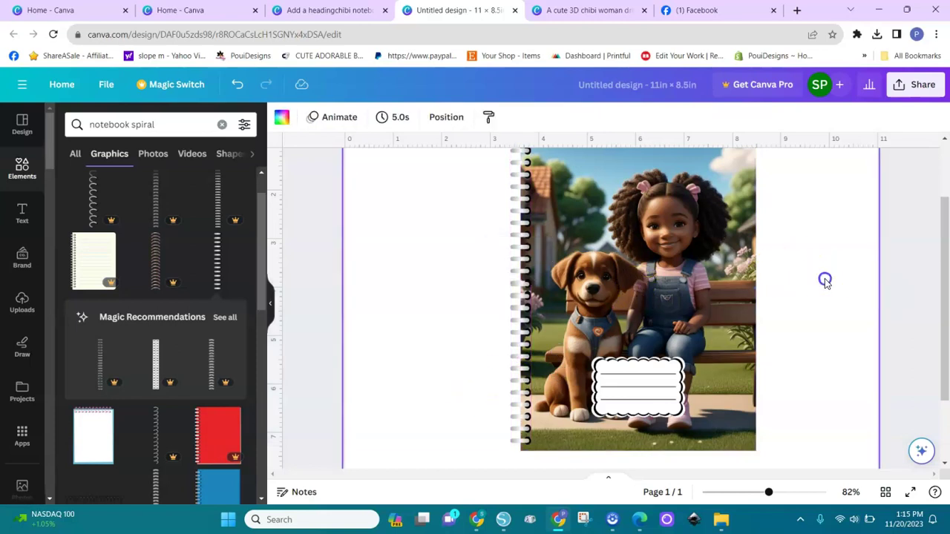
- Group the cover image with both spiral binding pieces
drag(769, 495, 757, 492)
drag(522, 190, 761, 438)
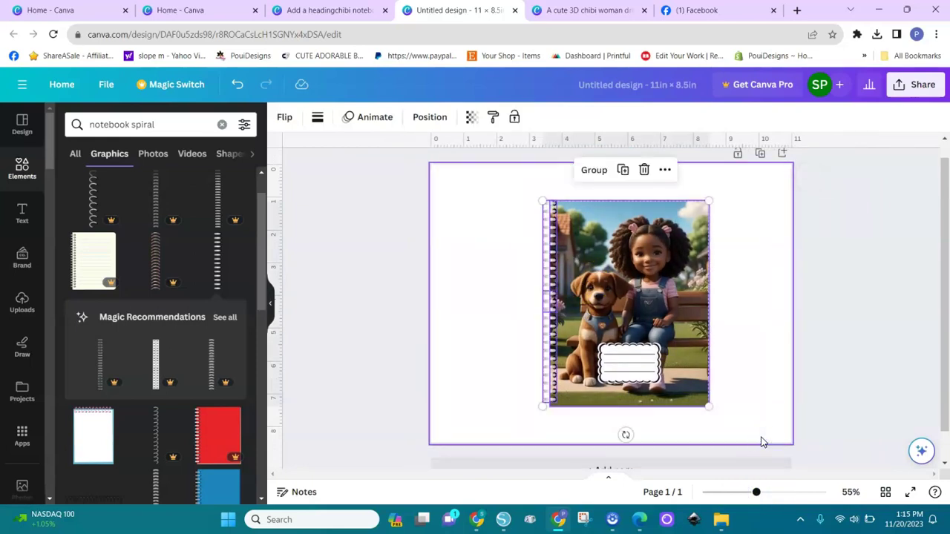
key(ctrl+g)
click(678, 362)
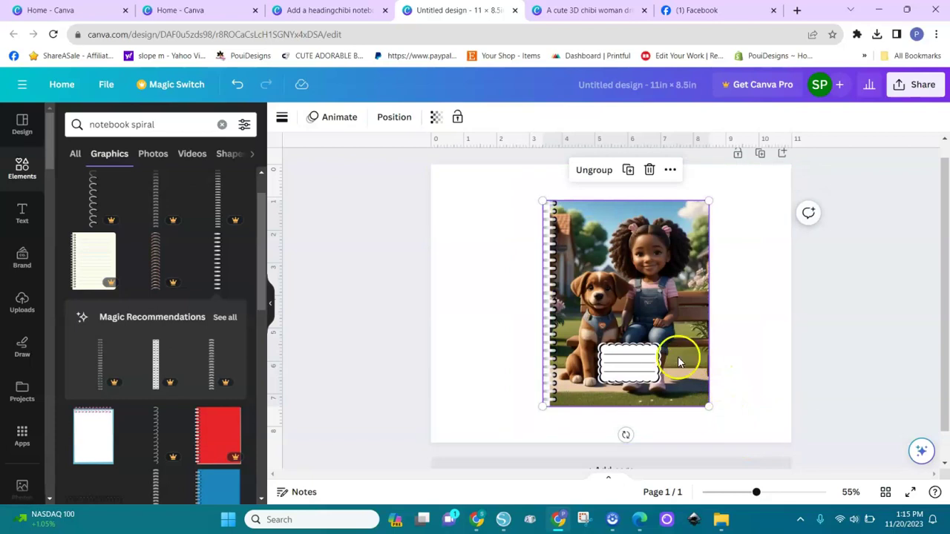
- Move the grouped notebook toward the left half of the page and shrink it proportionally to roughly four fifths of its size
drag(659, 349, 602, 351)
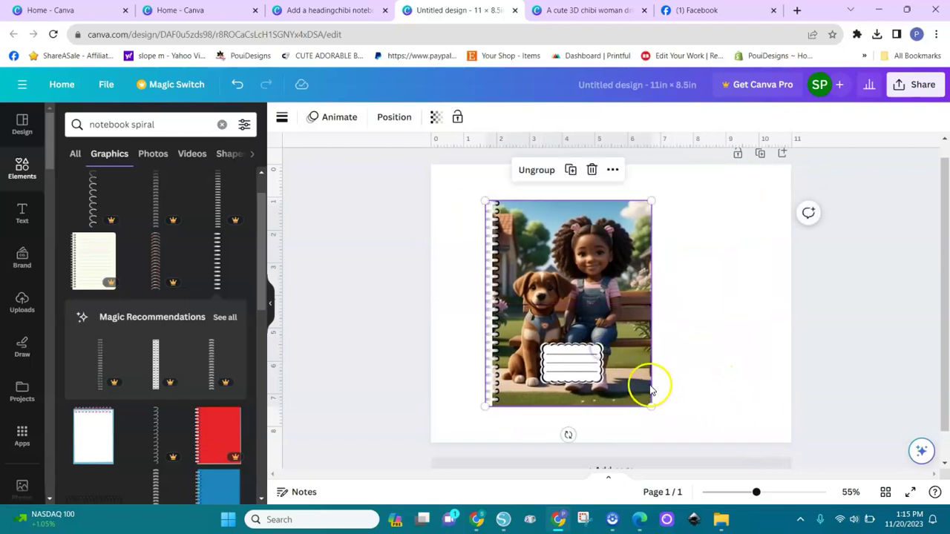
drag(646, 406, 613, 379)
click(566, 278)
- Search the elements for "blur rectangle" and show all matching graphics
click(221, 124)
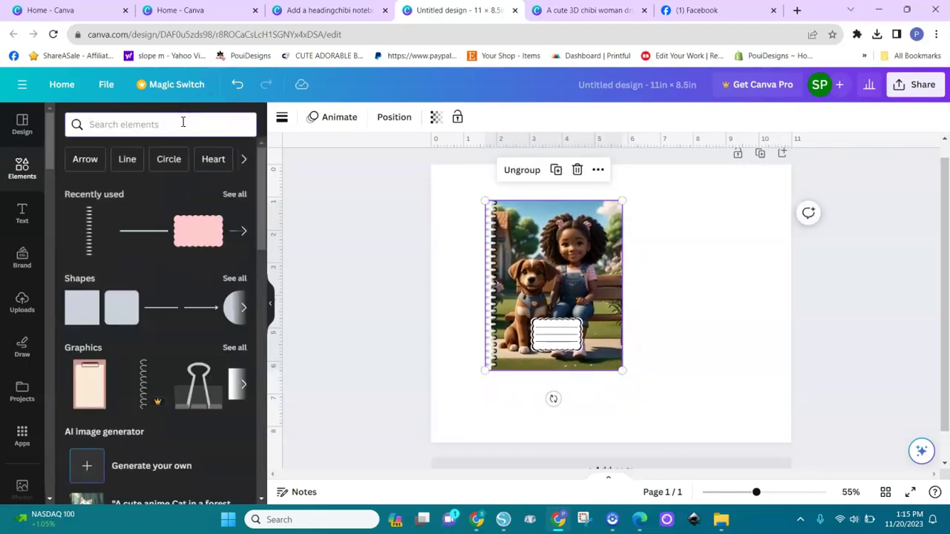
text(blur)
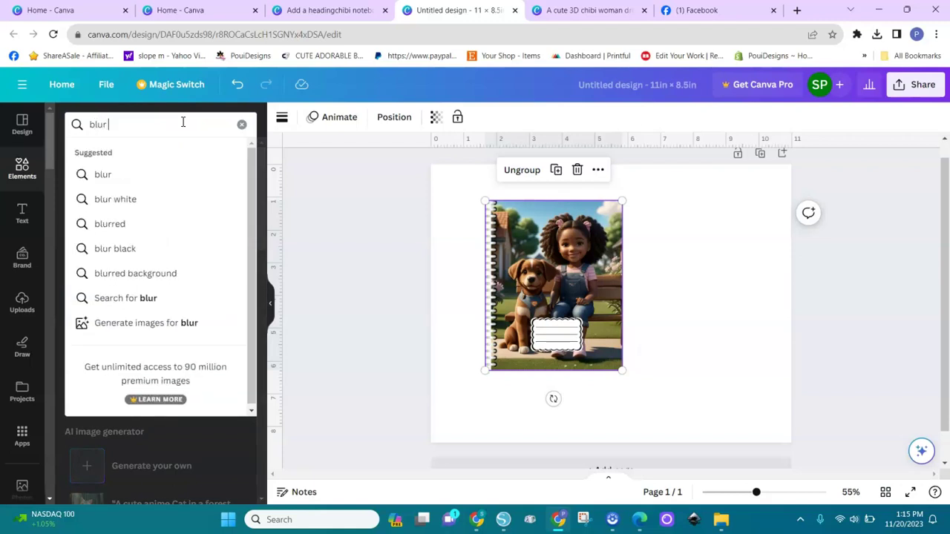
text( rectangle)
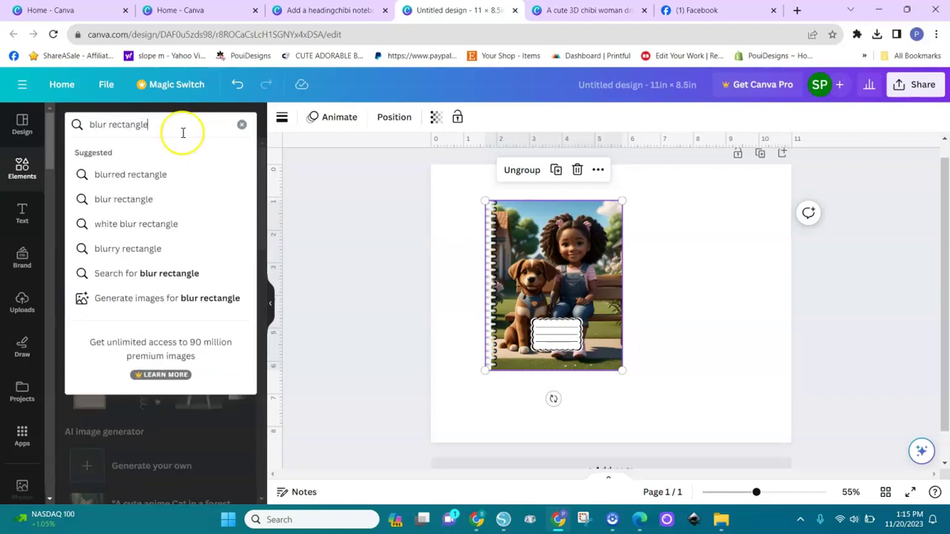
key(Return)
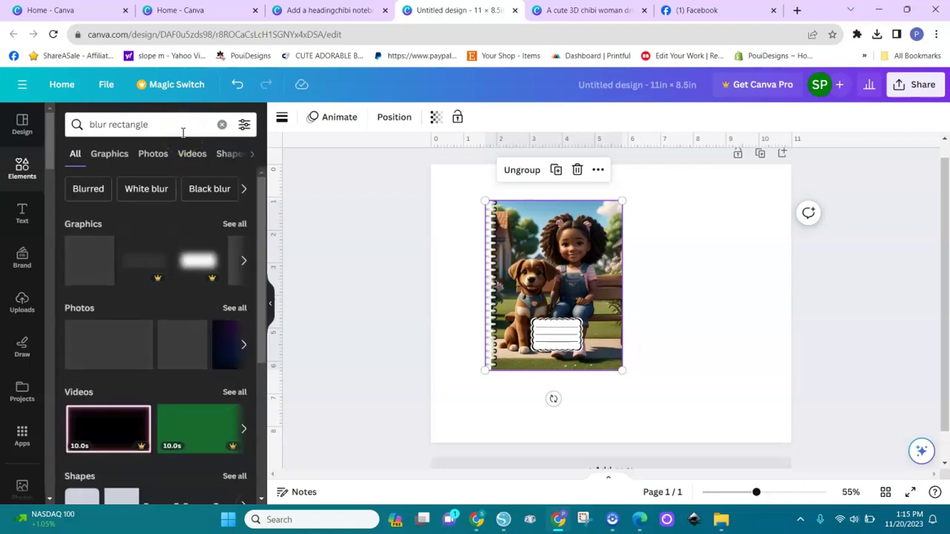
click(233, 224)
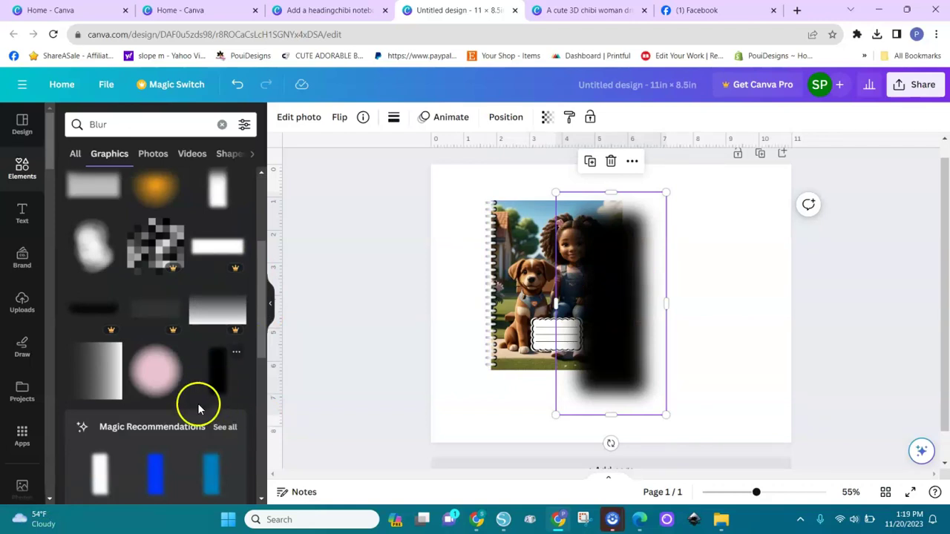
- Widen the black blurred rectangle to about 3.4 in, cover the notebook with two overlapping copies of it, and group them
mouse_move(555, 303)
mouse_down()
mouse_move(484, 311)
mouse_move(553, 306)
mouse_up()
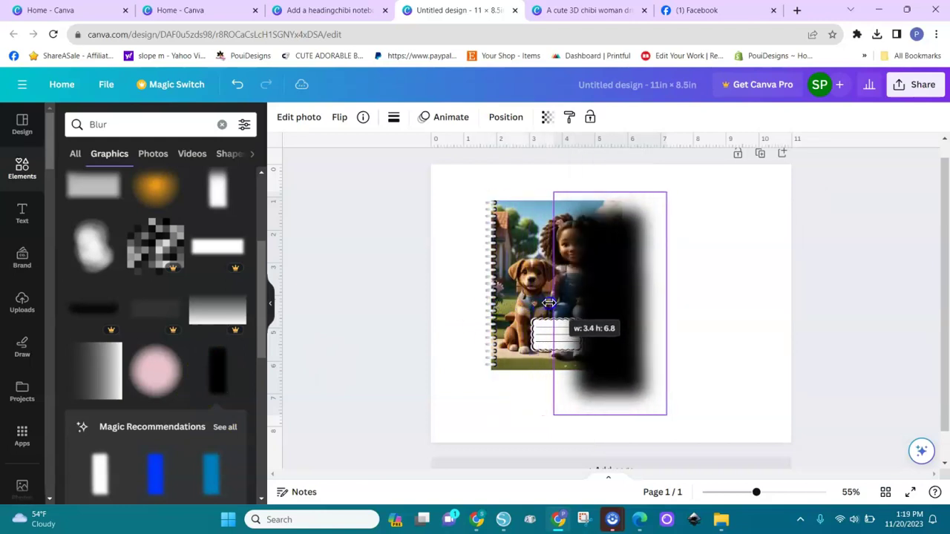
drag(631, 303, 553, 290)
shift+click(599, 292)
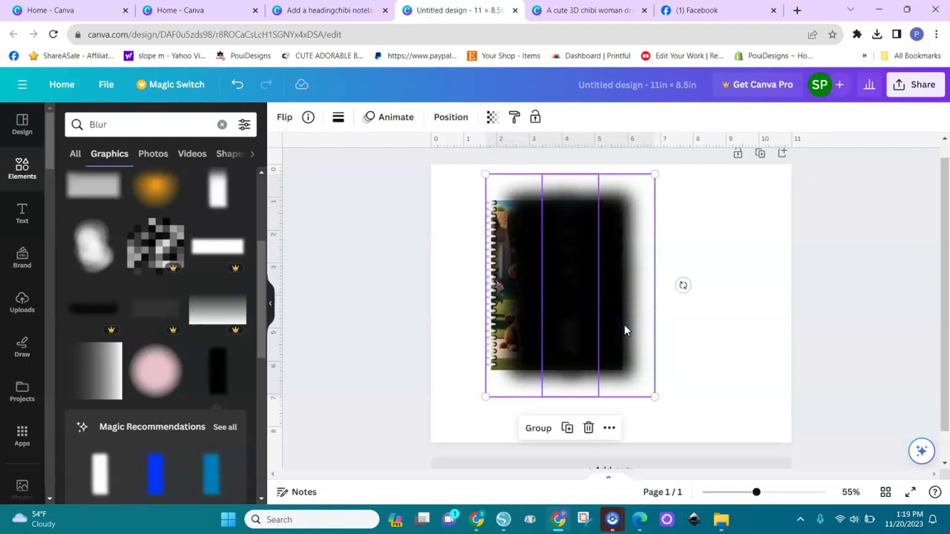
key(ctrl+g)
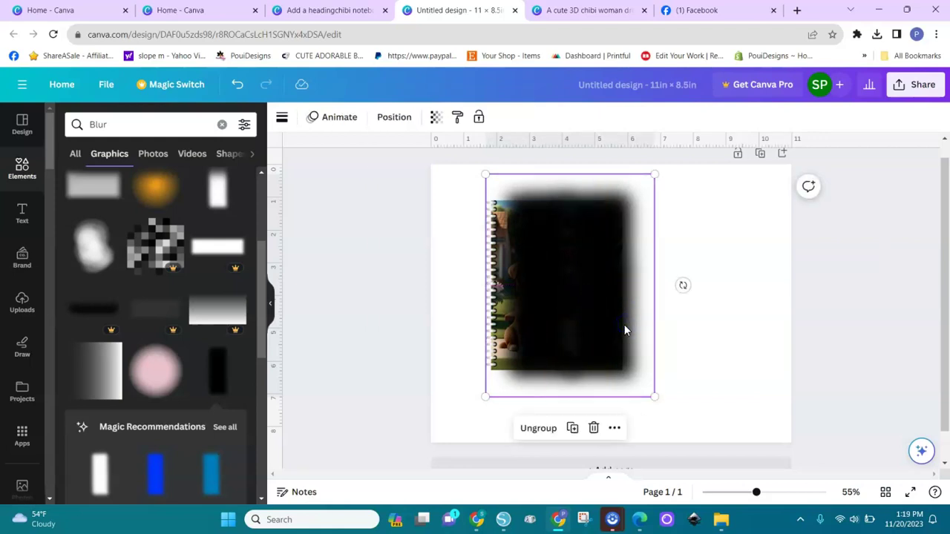
- Make the blurred group mostly transparent and place it behind the notebook as a soft shadow around its edges
click(438, 121)
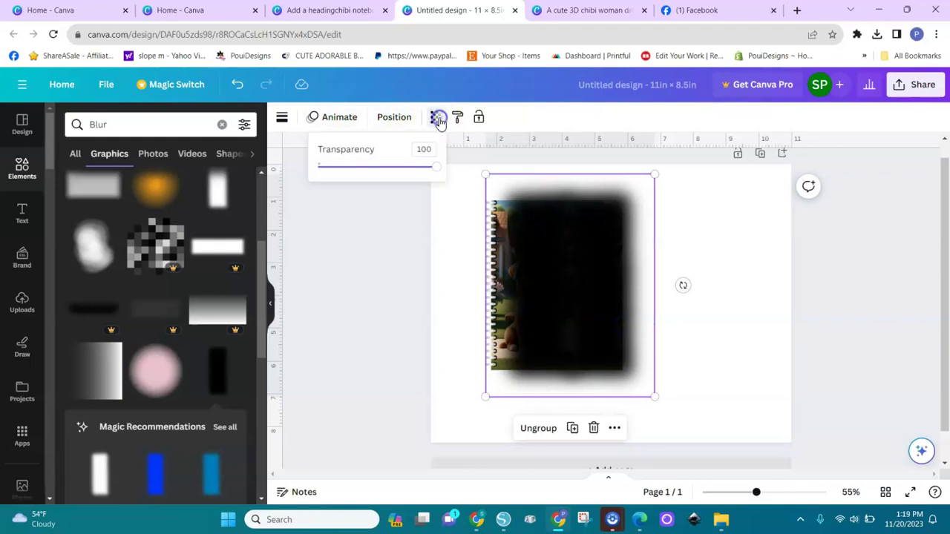
drag(438, 169, 364, 168)
mouse_move(569, 269)
mouse_down()
mouse_move(558, 281)
mouse_move(578, 282)
mouse_up()
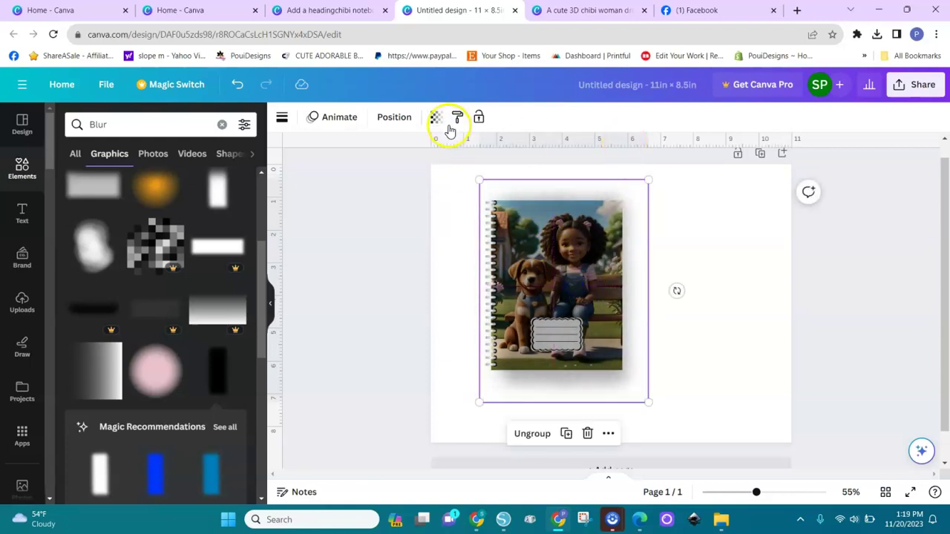
click(394, 123)
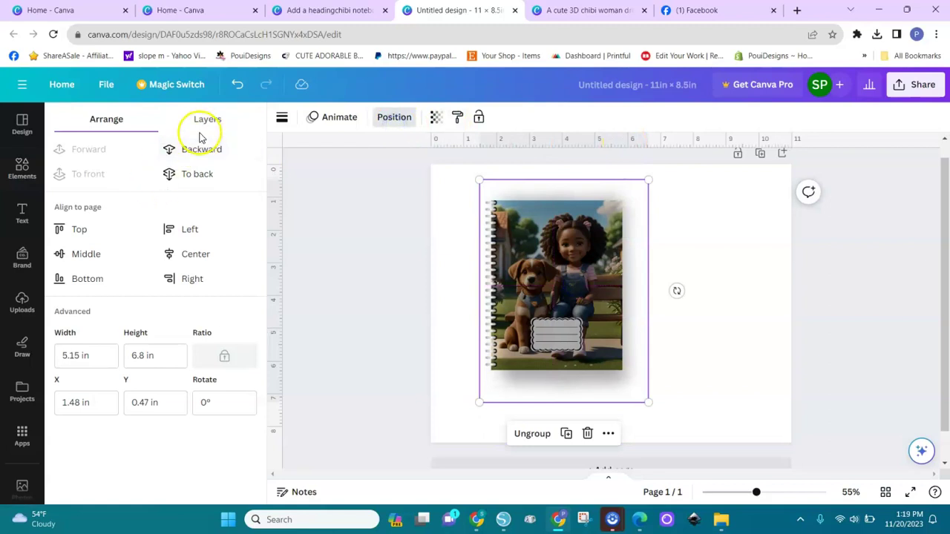
click(196, 149)
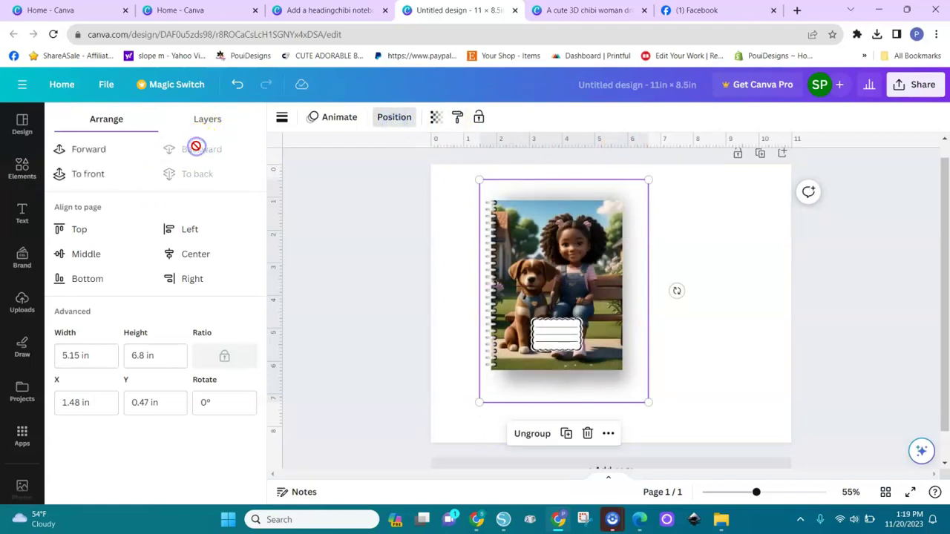
- Select the notebook with its shadow, rotate both clockwise to about 31.8°, and move them to the right half of the page
click(698, 377)
drag(685, 178, 429, 440)
drag(676, 290, 668, 355)
drag(592, 312, 686, 326)
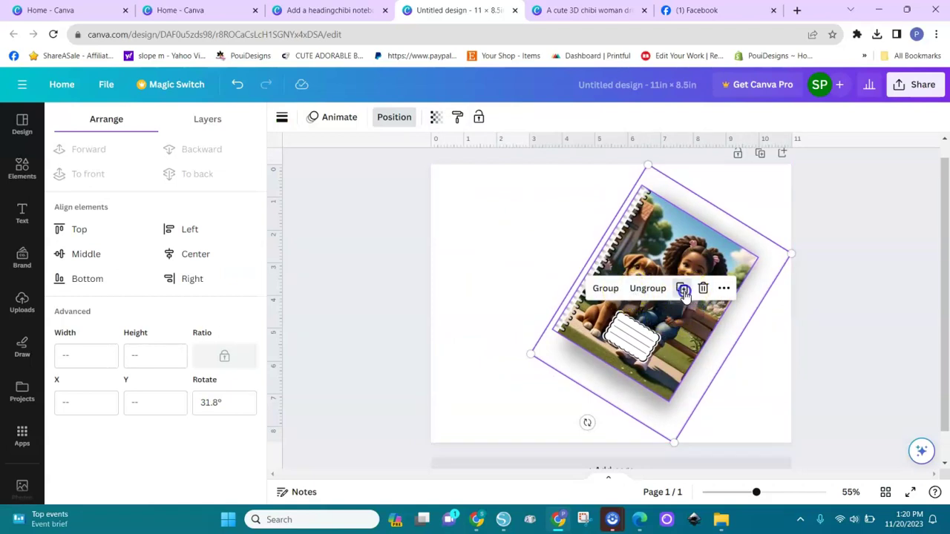
- Duplicate the tilted notebook with its shadow and place the copy on the left half, rotated counterclockwise and overlapping the original
click(683, 291)
drag(673, 352, 586, 351)
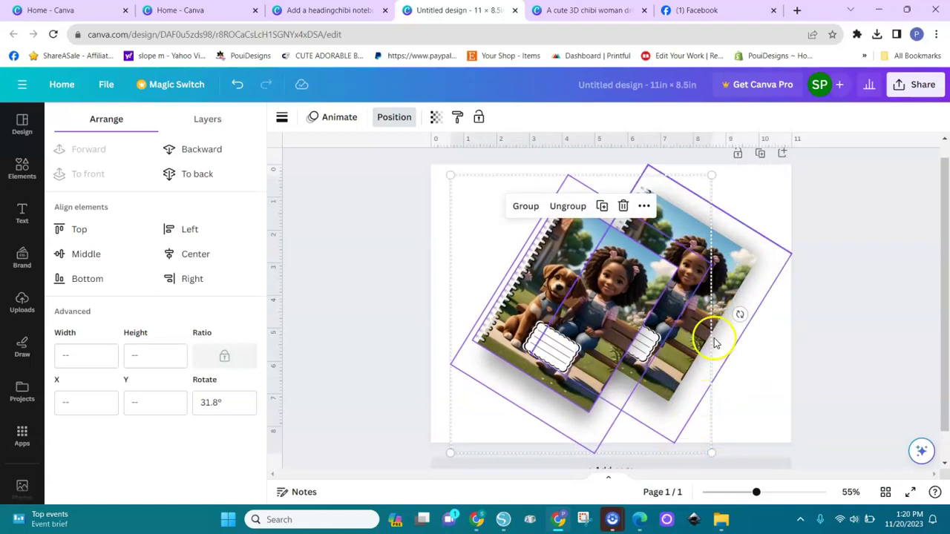
drag(739, 313, 627, 193)
drag(594, 296, 581, 287)
click(769, 404)
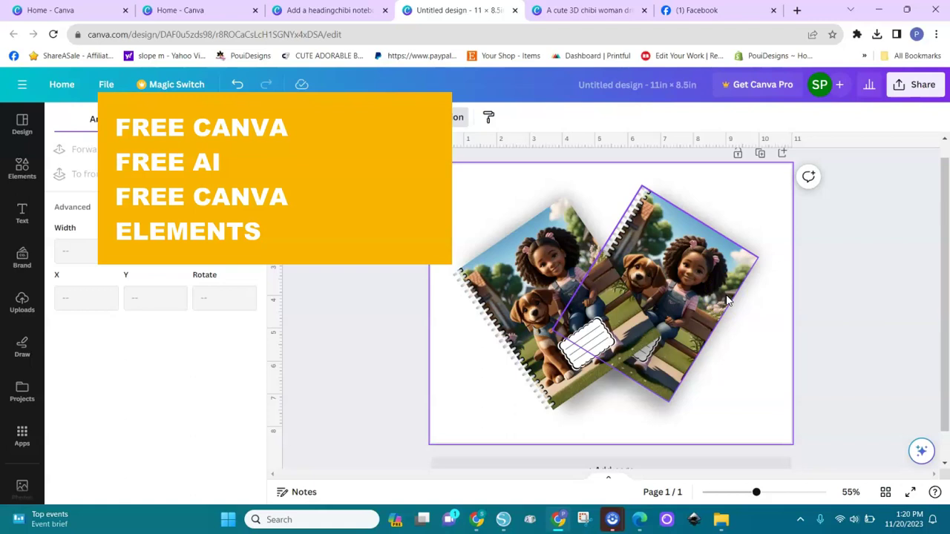
- Download the finished two-notebook mockup as a PNG
click(907, 119)
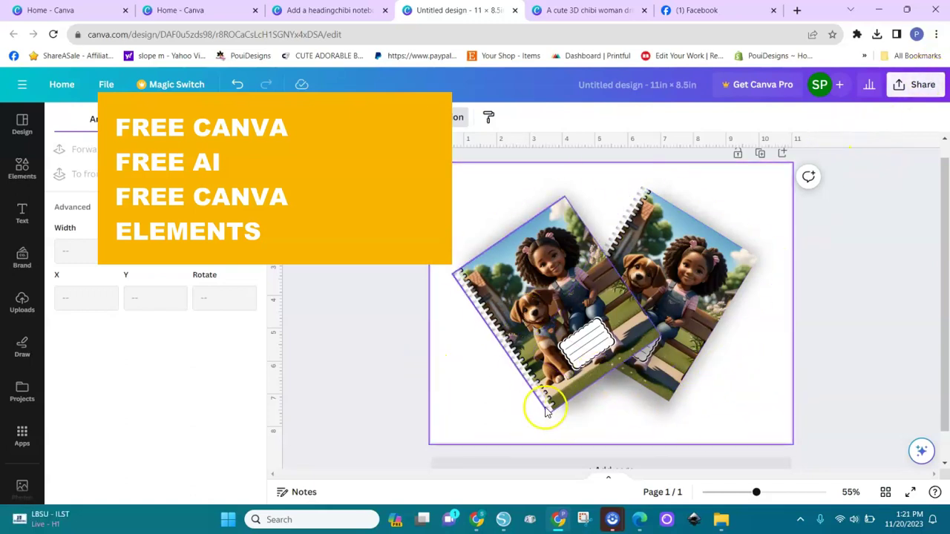
click(777, 233)
click(912, 89)
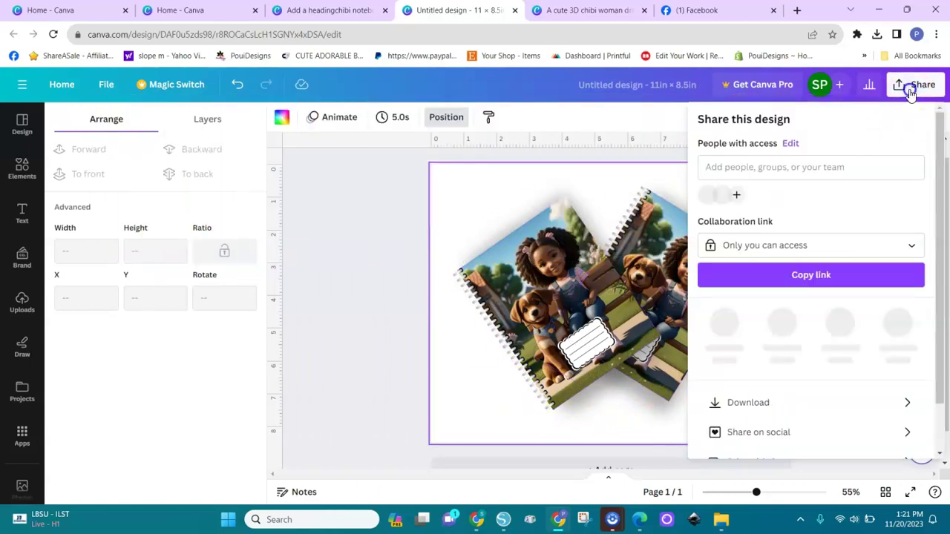
click(754, 400)
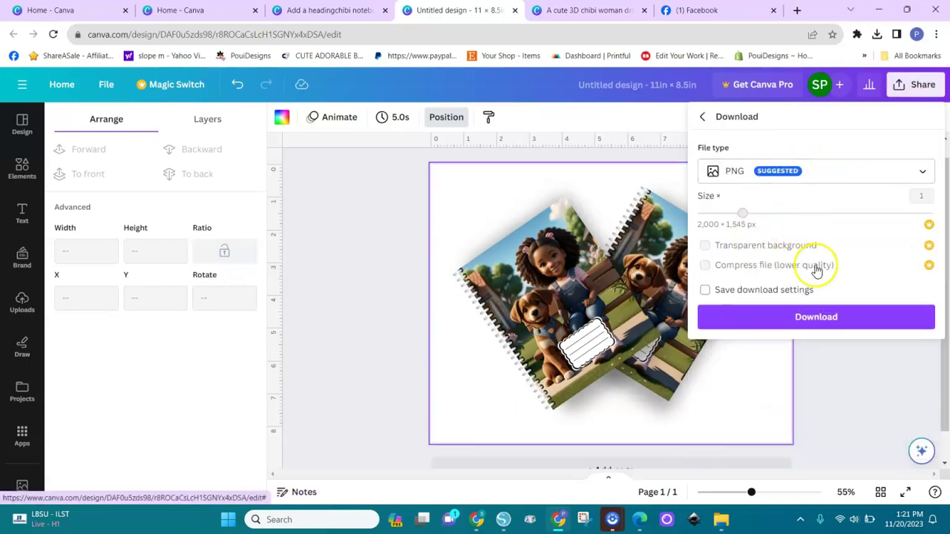
click(826, 318)
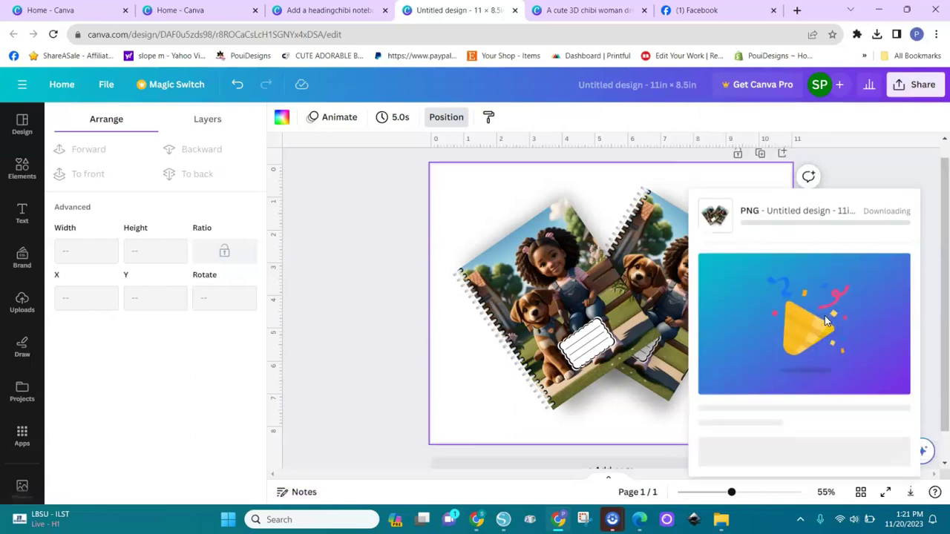